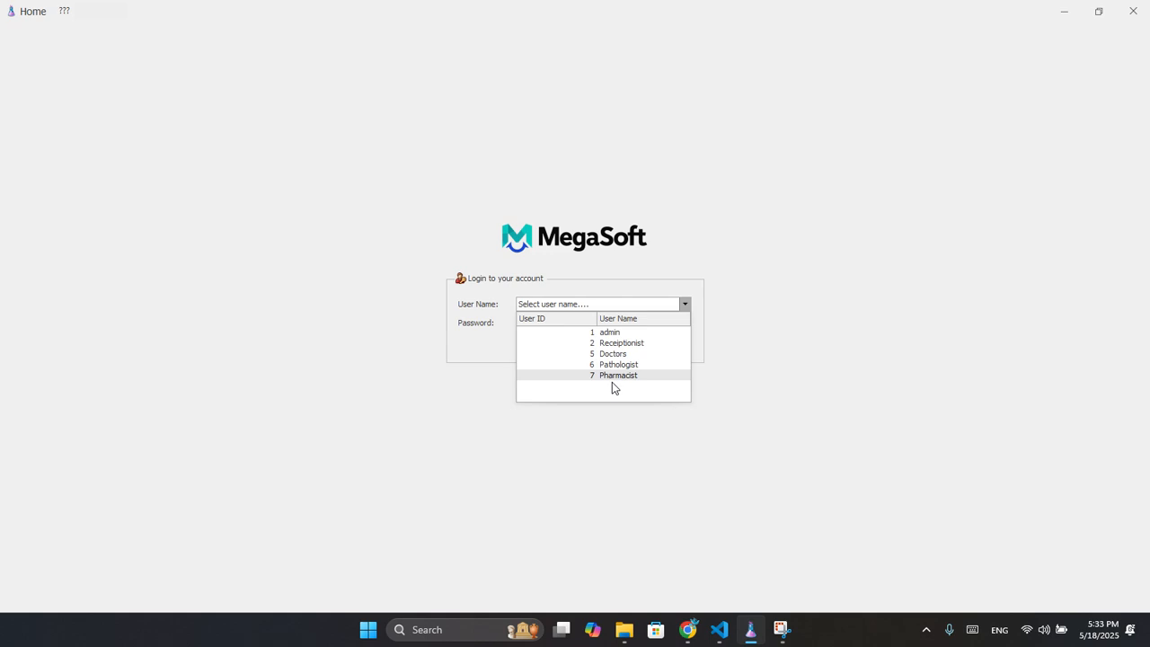
# Log in to MegaSoft with the admin account.
pyautogui.click(608, 334)
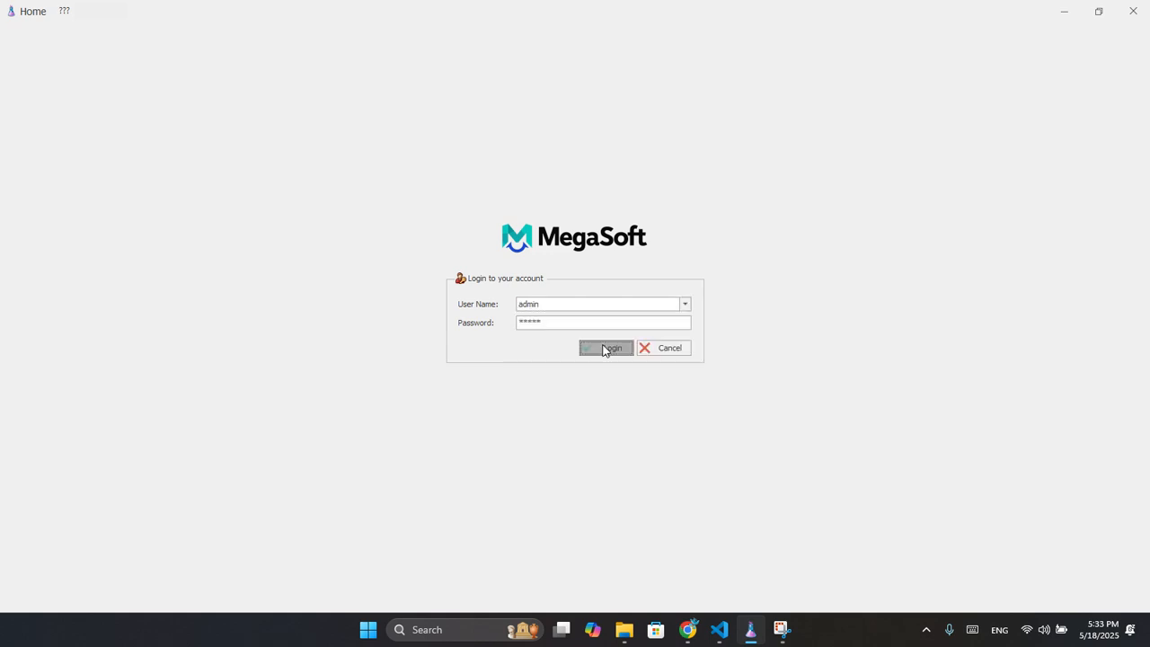
pyautogui.click(605, 347)
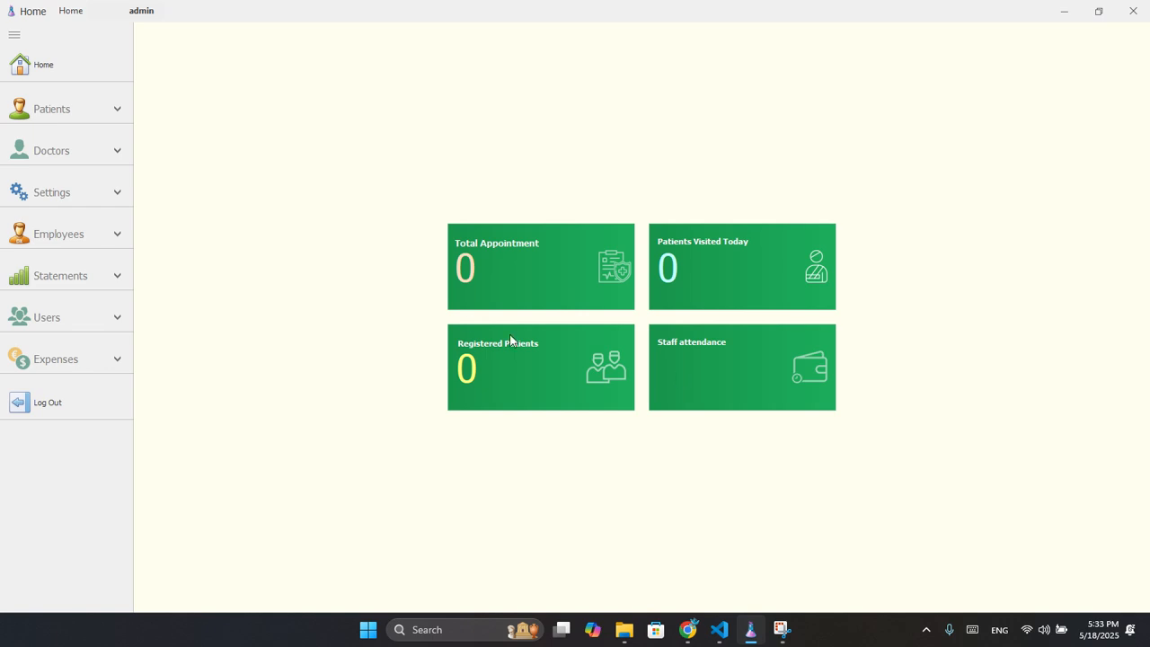
# Check the empty Patient Details list, then bring up the Appointment form.
pyautogui.click(59, 113)
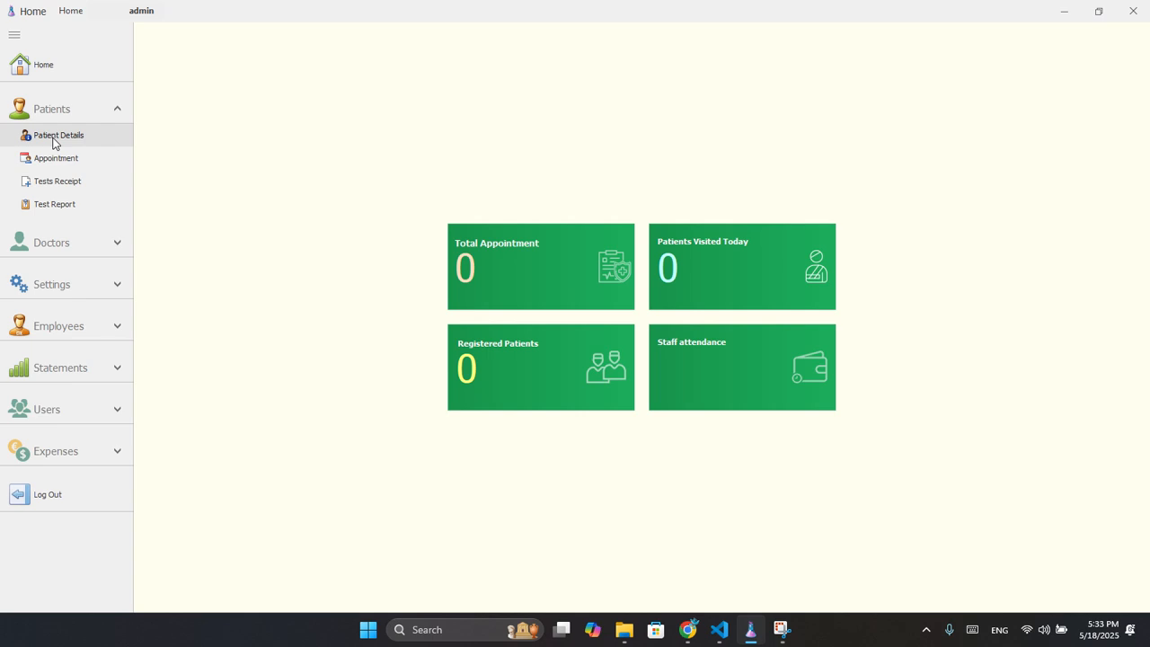
pyautogui.click(54, 138)
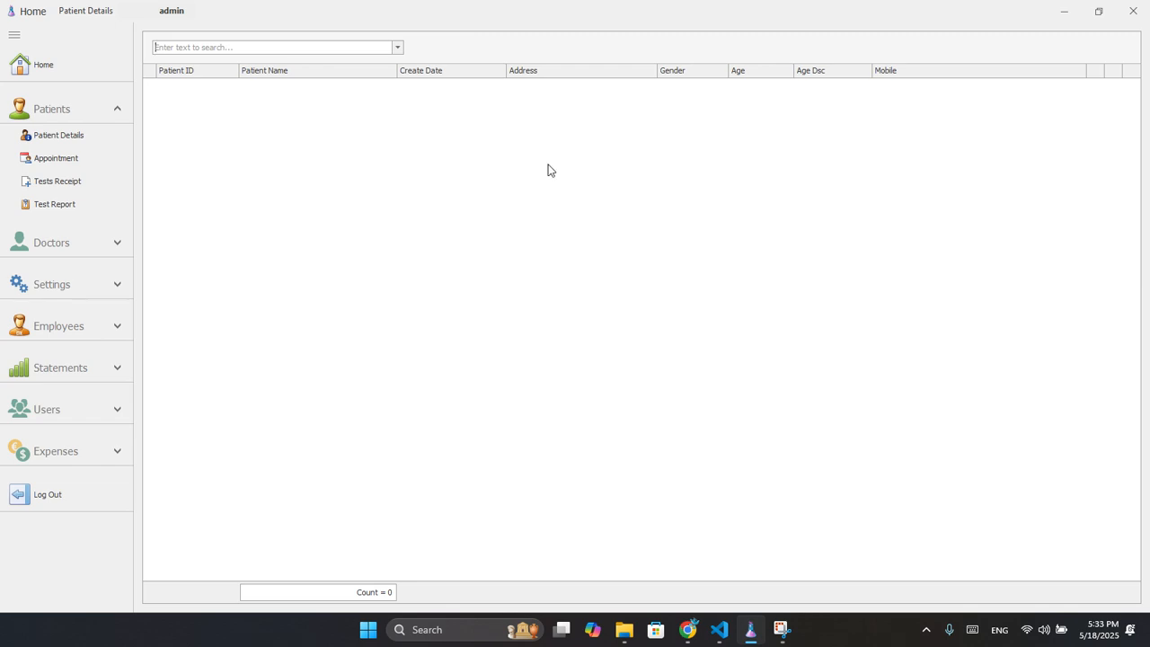
pyautogui.click(68, 159)
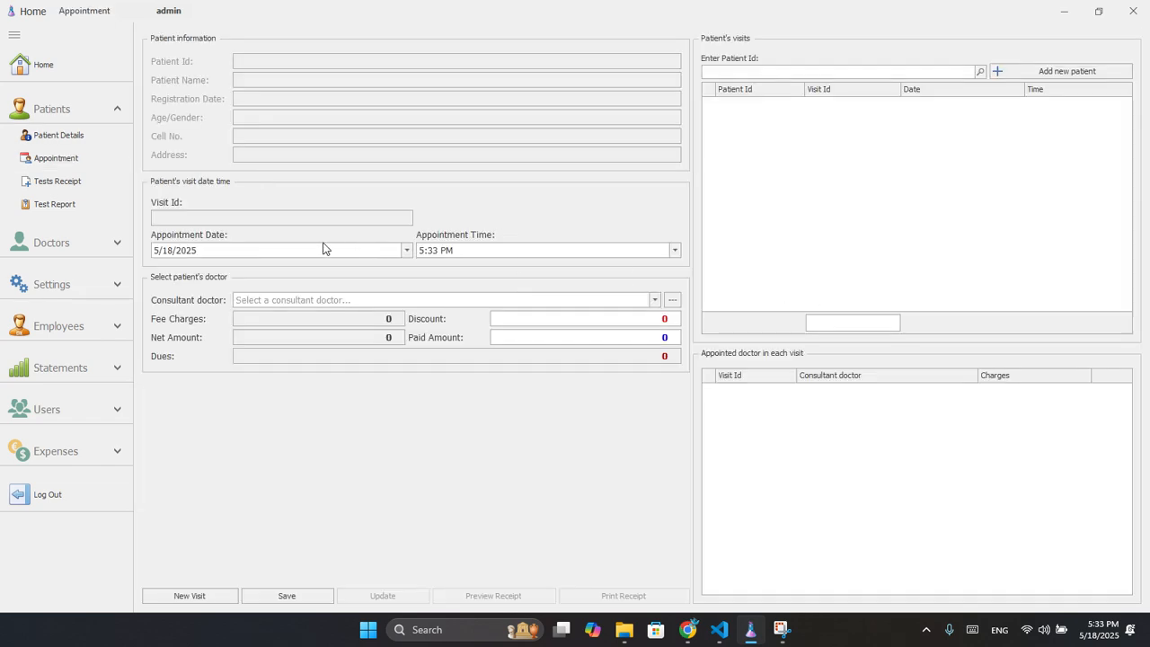
# Register a new male patient aged 33 Year(s) with name, cell number and address, then save.
pyautogui.click(1015, 77)
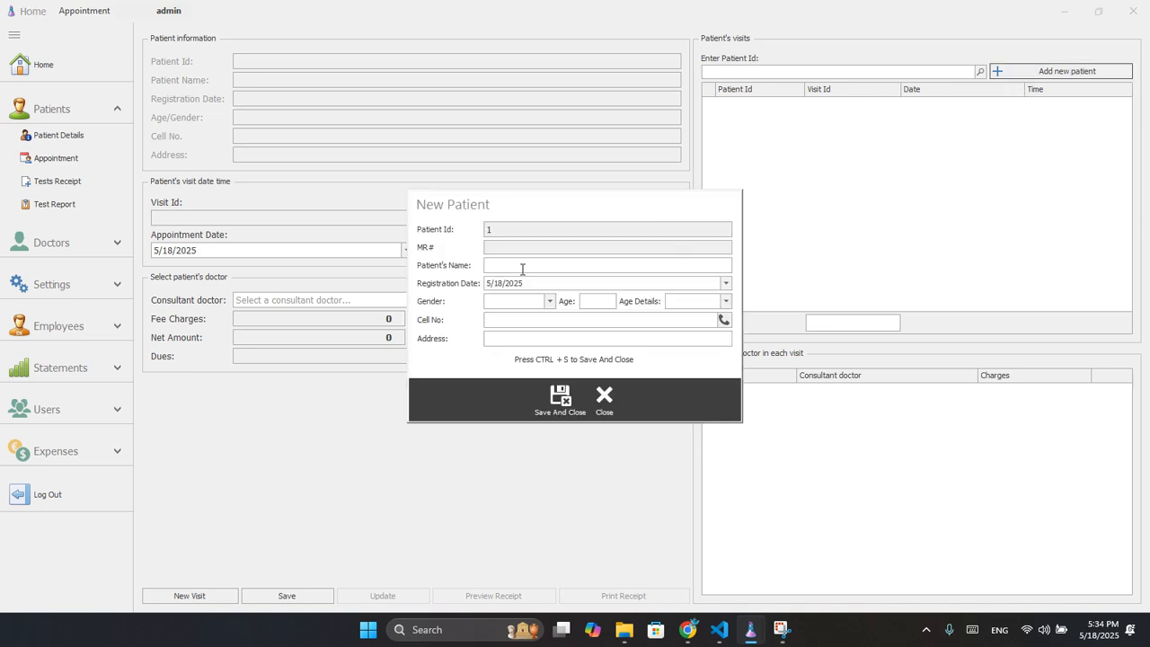
pyautogui.press('Tab')
pyautogui.press('Tab')
pyautogui.write('Male')
pyautogui.press('Tab')
pyautogui.write('33')
pyautogui.press('Tab')
pyautogui.write('Year(s)')
pyautogui.press('Tab')
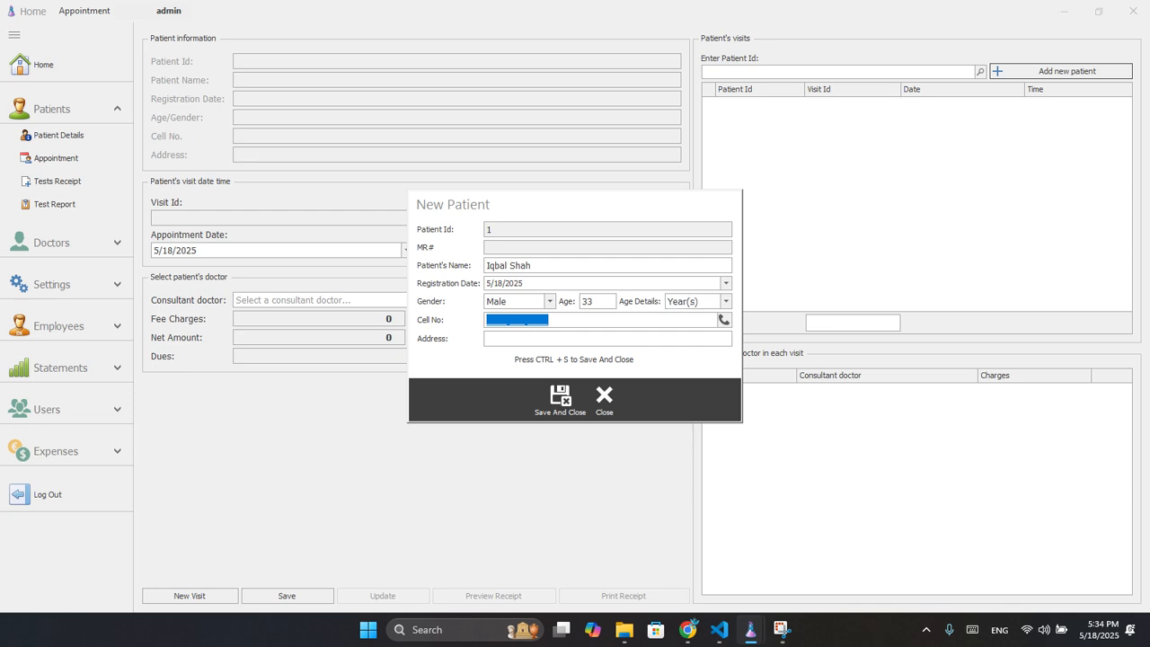
pyautogui.press('Tab')
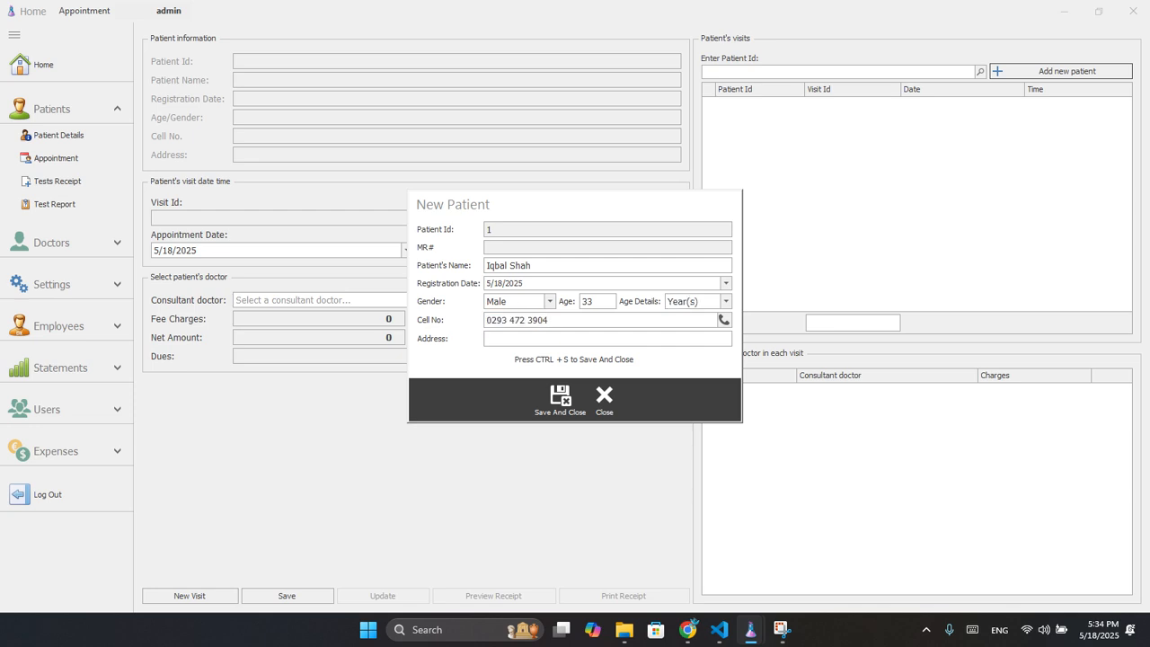
pyautogui.write('Any Address')
pyautogui.hotkey('ctrl', 's')
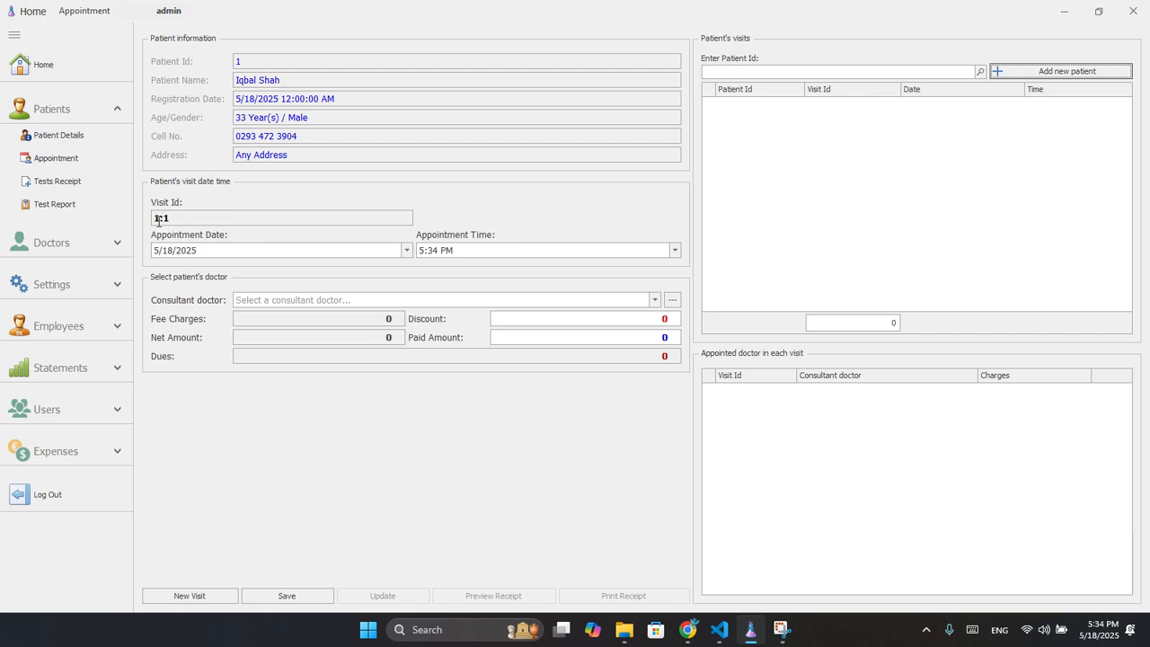
pyautogui.moveTo(160, 219); pyautogui.dragTo(154, 219)
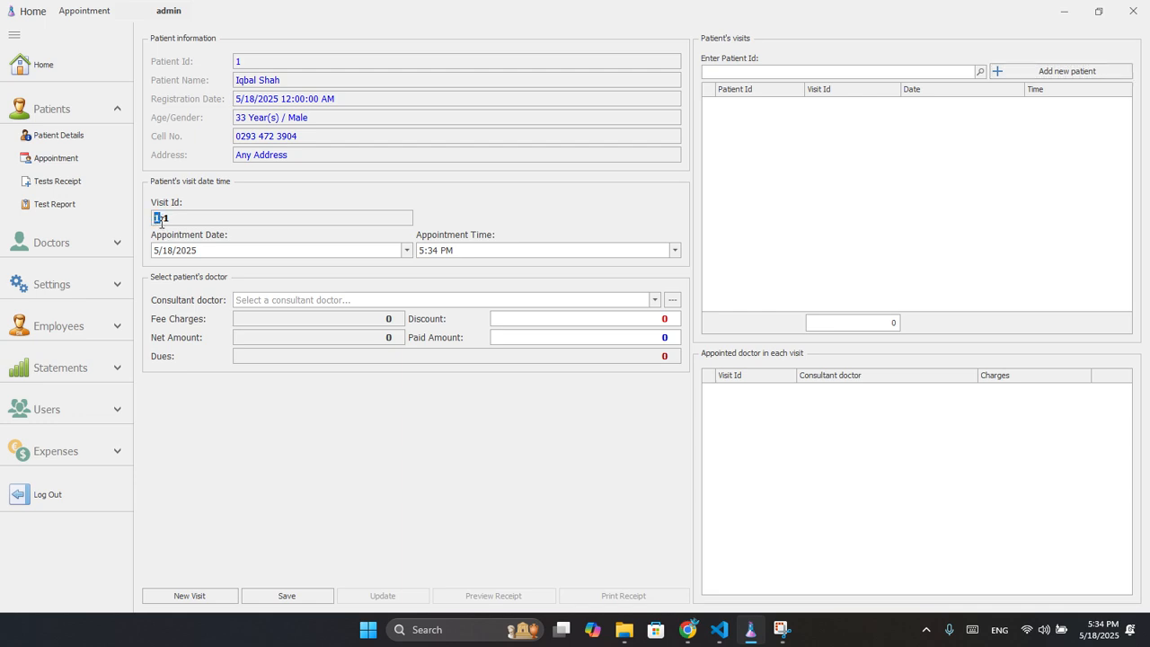
pyautogui.moveTo(163, 218); pyautogui.dragTo(168, 217)
# Assign the consultant doctor with a 1000 fee to visit 1:1 and save it.
pyautogui.click(653, 301)
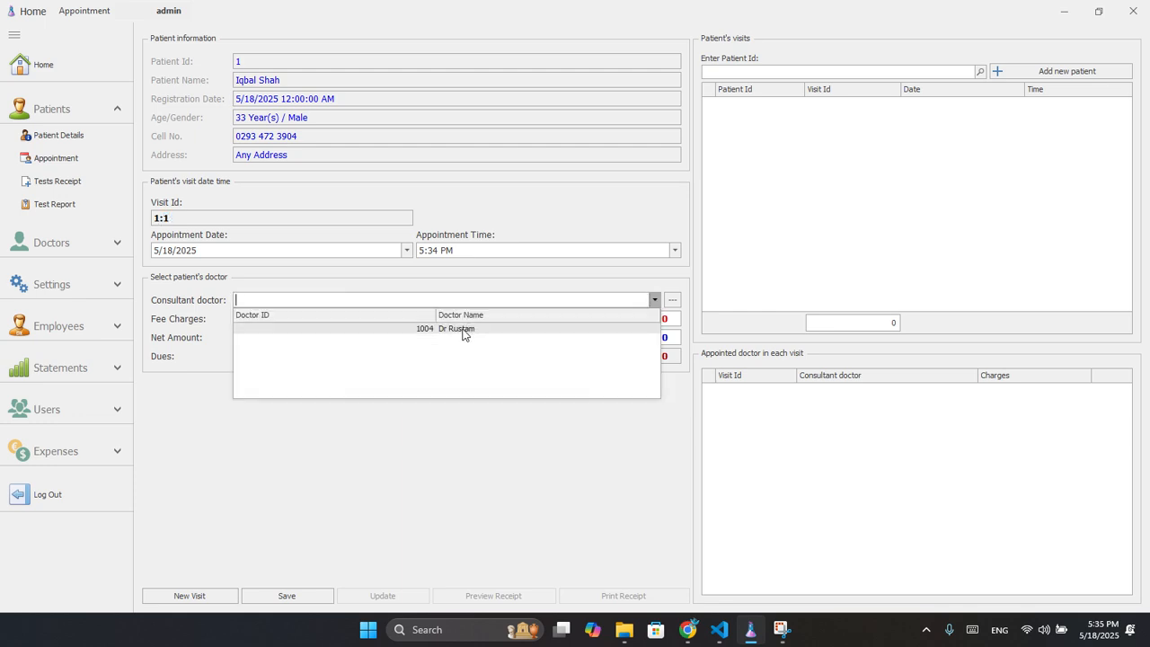
pyautogui.click(464, 330)
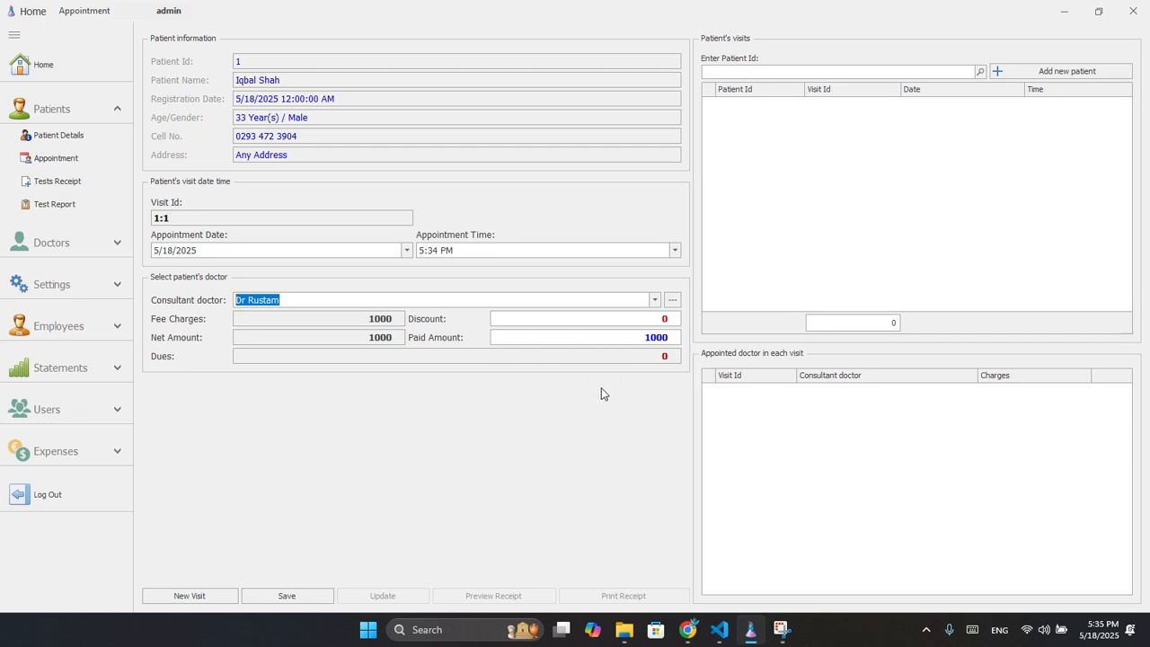
pyautogui.click(300, 594)
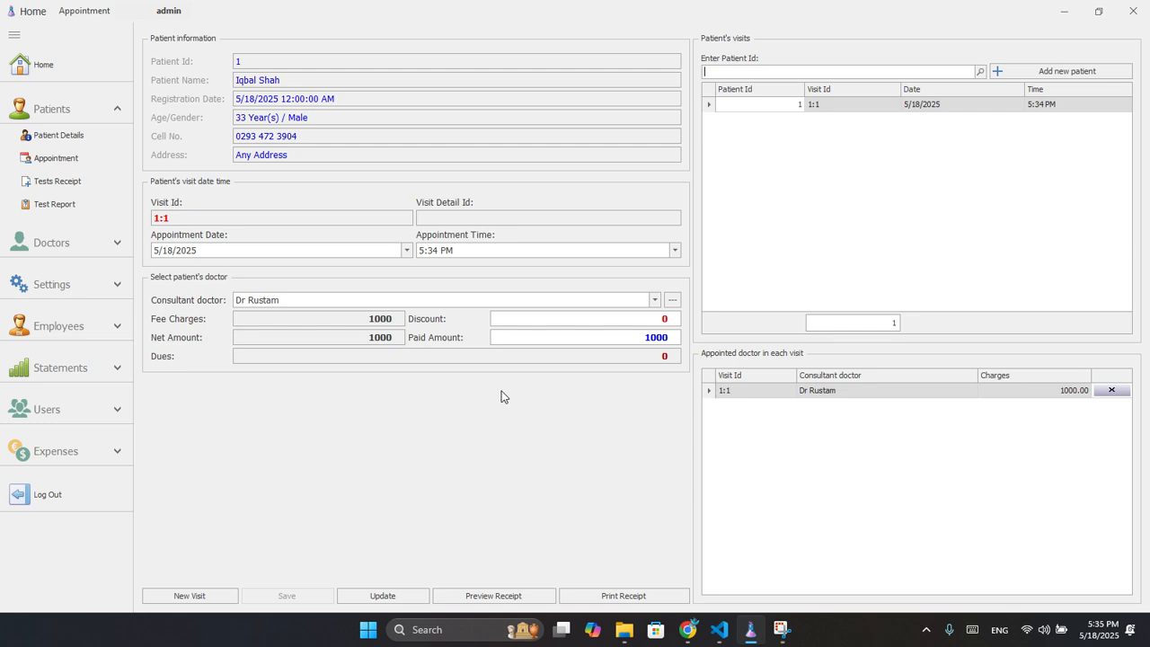
# Preview the visit's receipt showing 1000 paid and 0 dues, then close it.
pyautogui.click(476, 593)
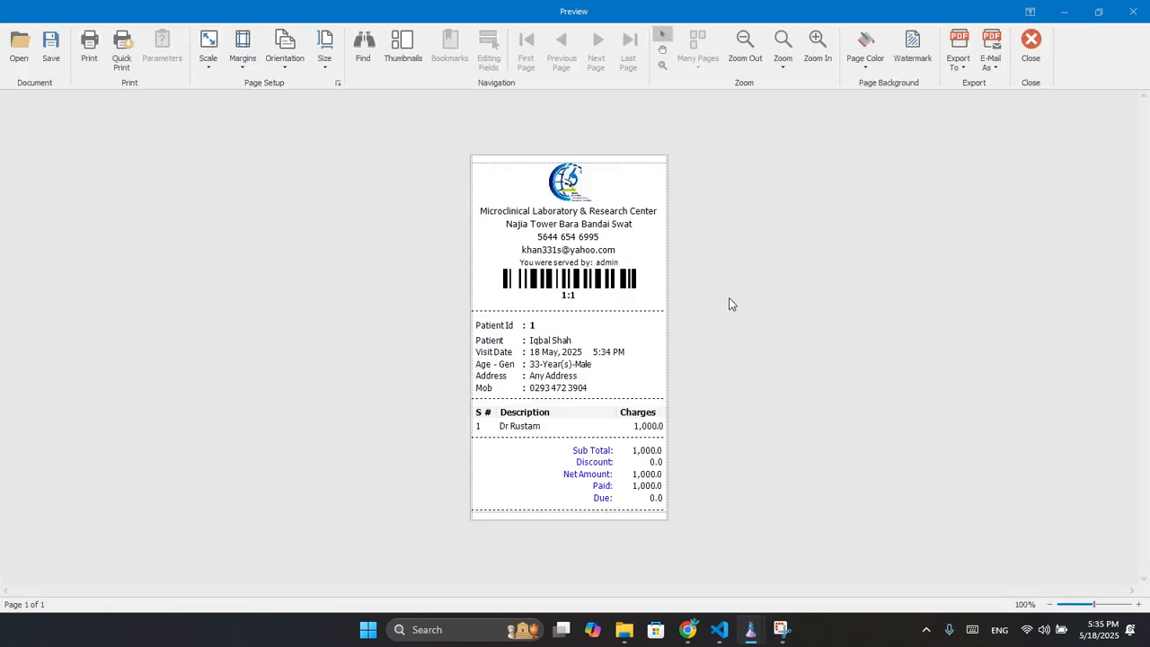
pyautogui.click(1031, 60)
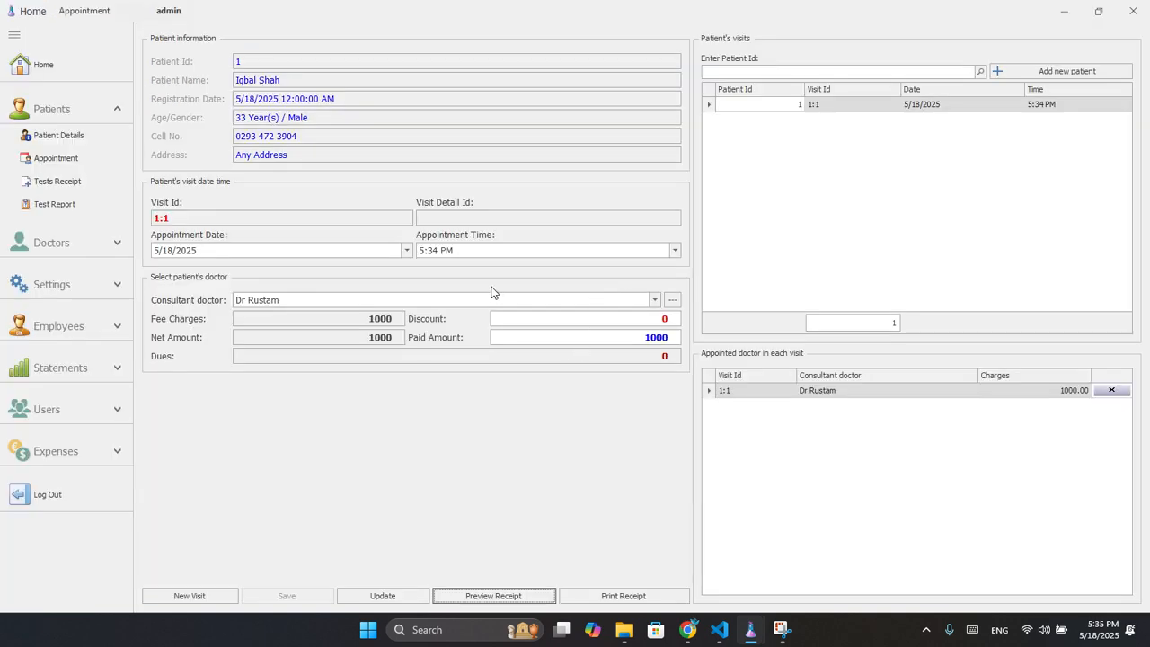
pyautogui.click(115, 243)
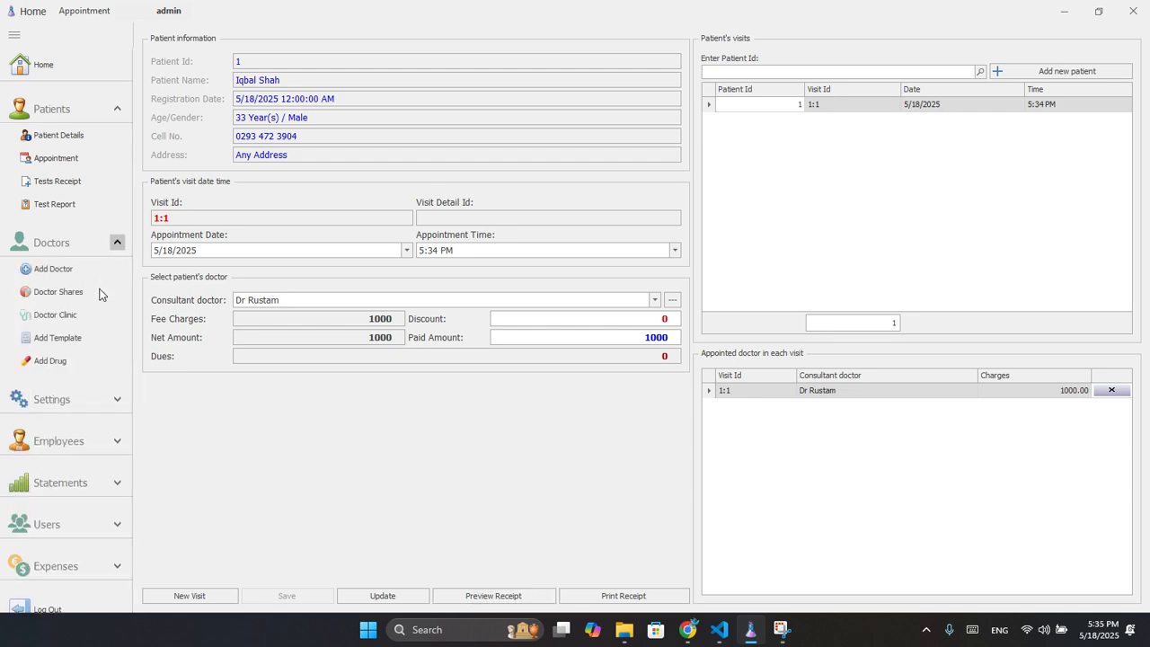
# Log in to Doctor Clinic as the consultant doctor.
pyautogui.click(63, 316)
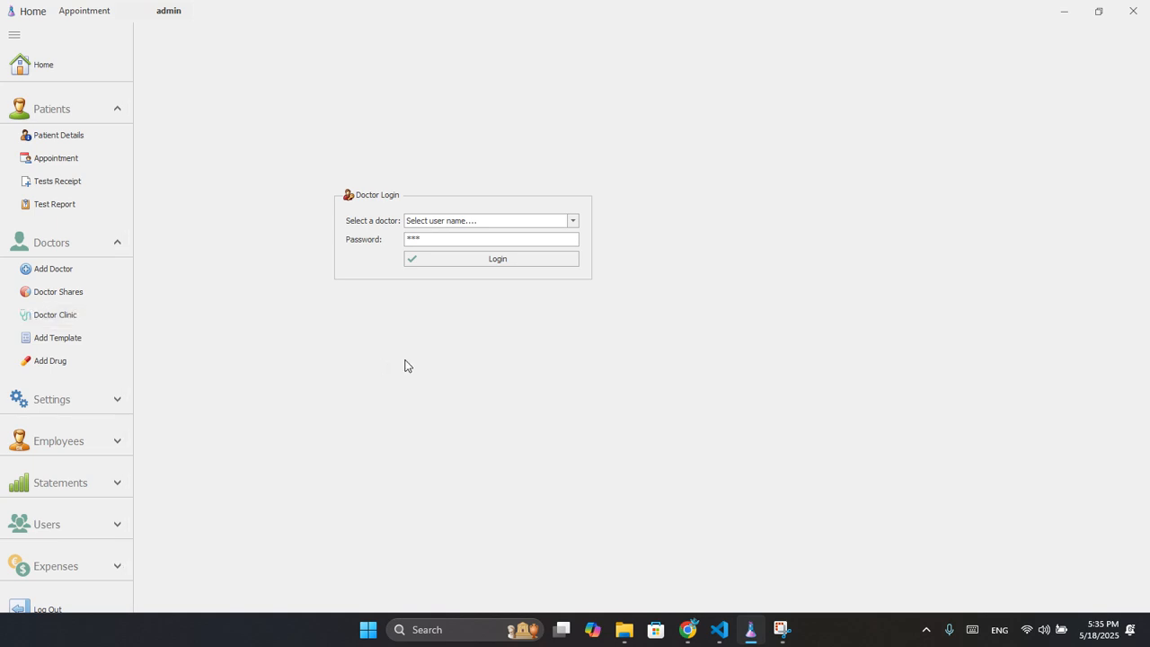
pyautogui.click(572, 221)
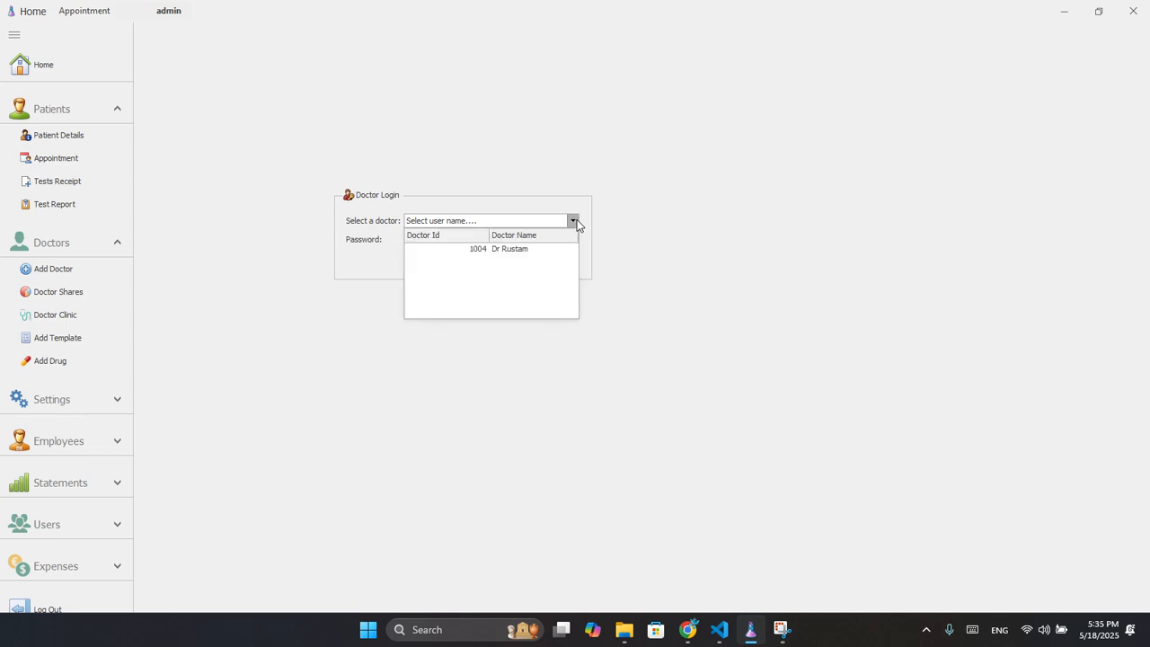
pyautogui.click(513, 249)
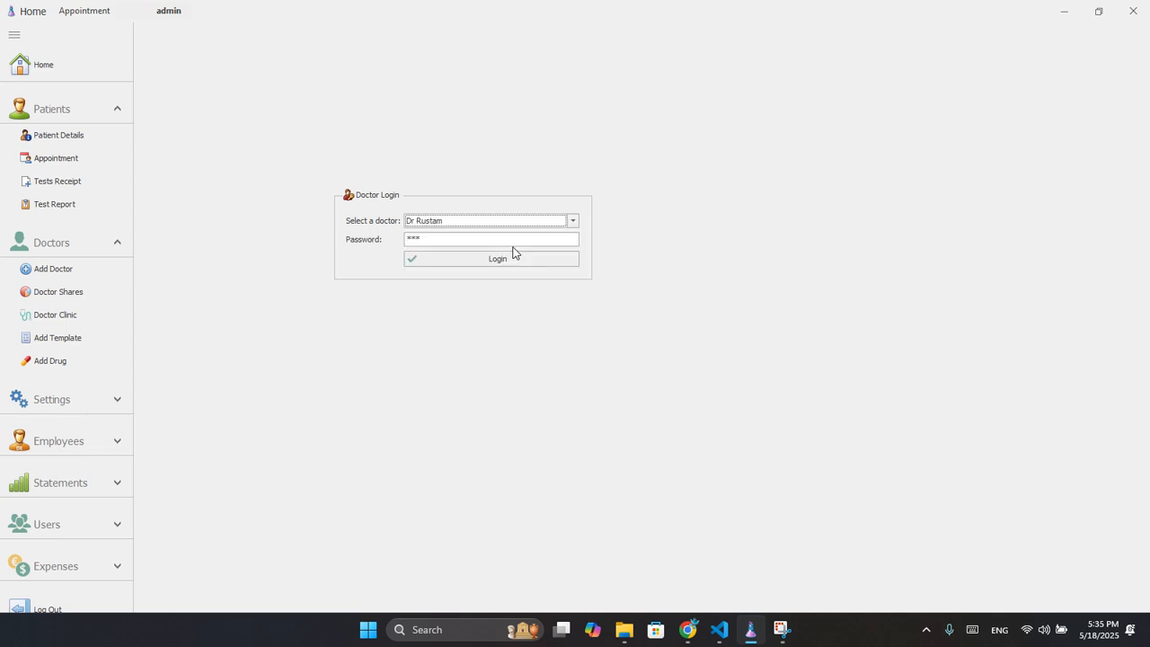
pyautogui.click(469, 261)
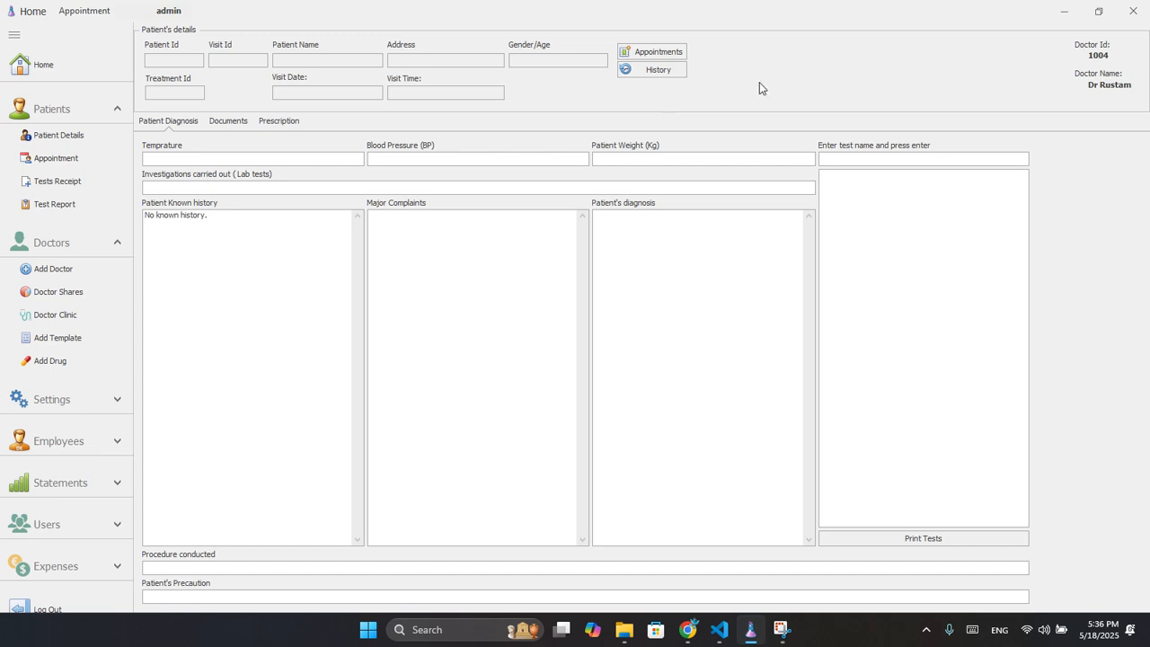
# Load appointment 1:1 and record temperature 37 C, blood pressure 120/80 and weight 56.
pyautogui.click(643, 56)
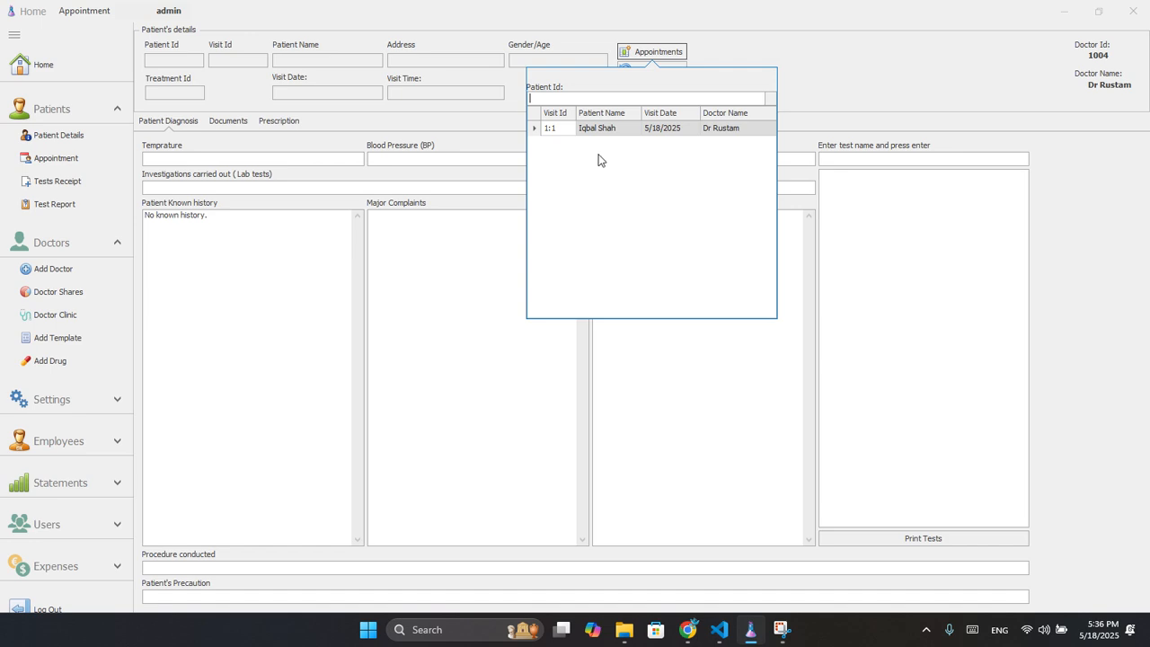
pyautogui.click(554, 132)
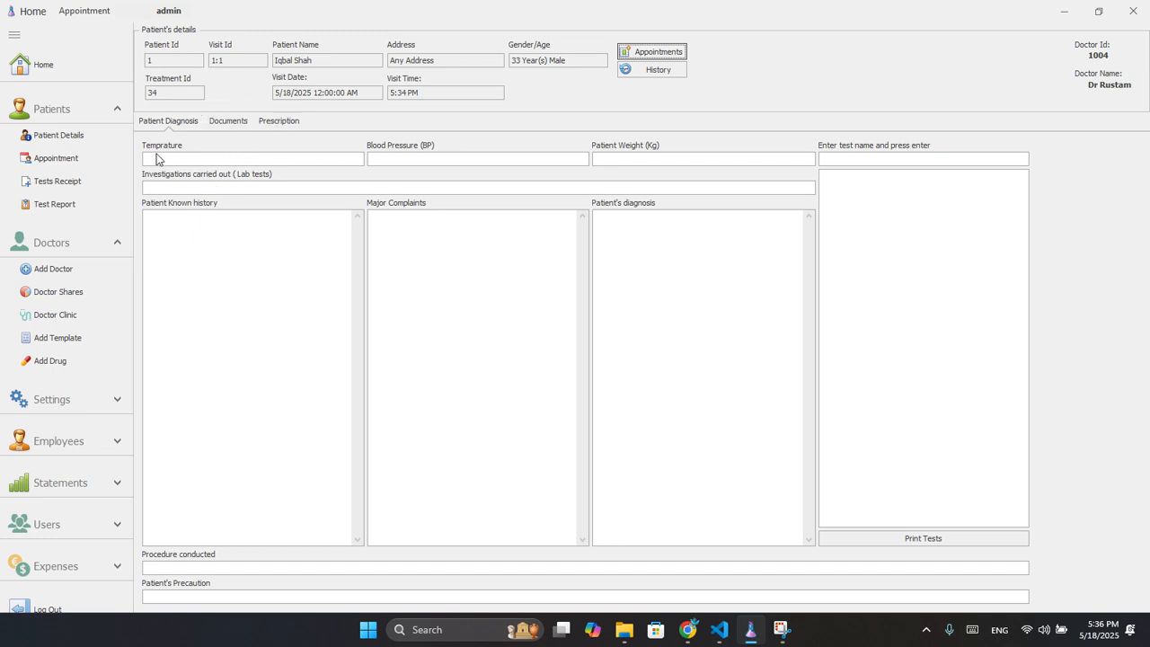
pyautogui.click(209, 182)
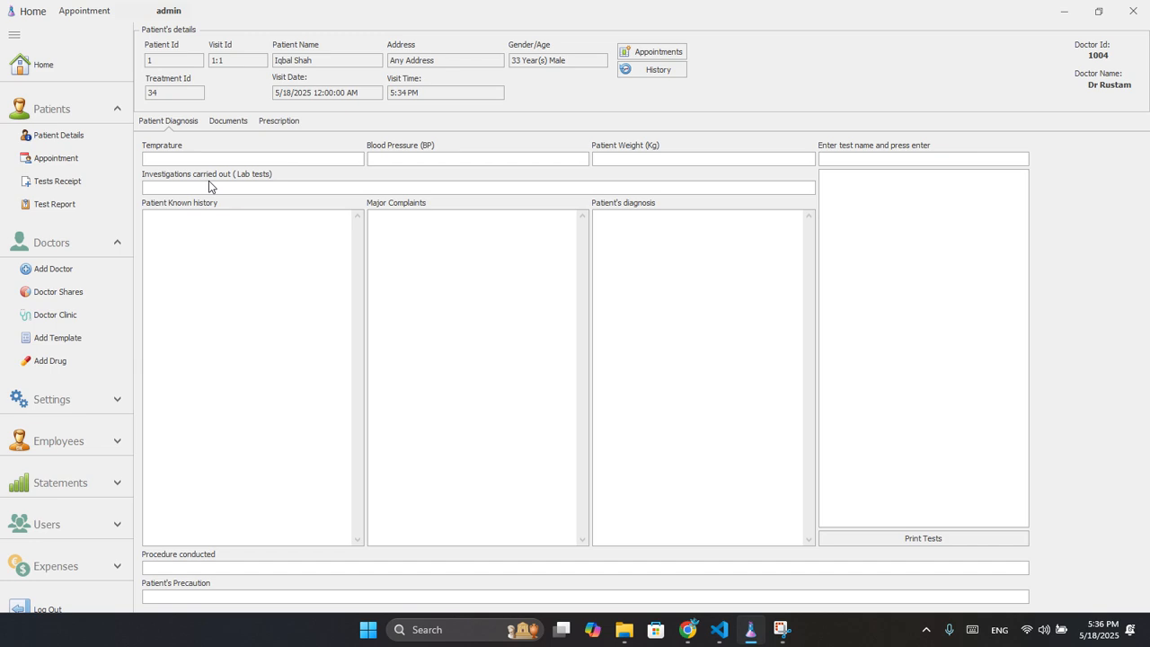
pyautogui.write('37 C')
pyautogui.press('Tab')
pyautogui.write('12')
pyautogui.write('80')
pyautogui.write('5')
pyautogui.write('6')
# Order the CBC (Complete Blood Count) and Sugar Random lab tests.
pyautogui.write('C')
pyautogui.write('BC (')
pyautogui.write('Complete B')
pyautogui.write('l')
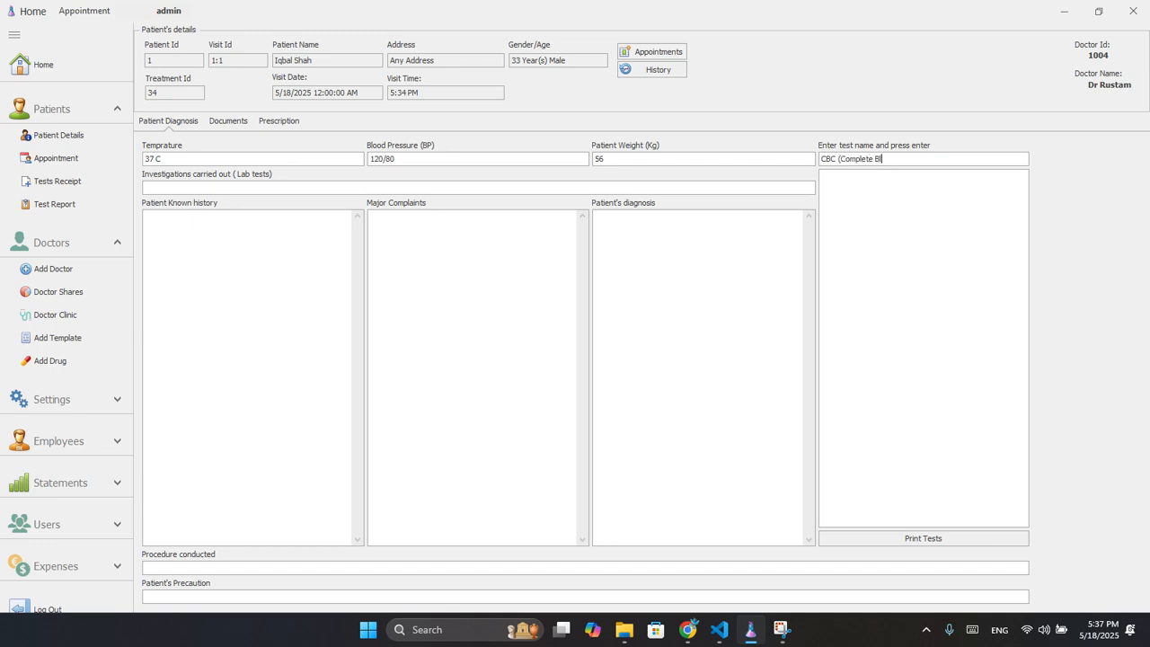
pyautogui.write('ook')
pyautogui.write(' Count')
pyautogui.press('Return')
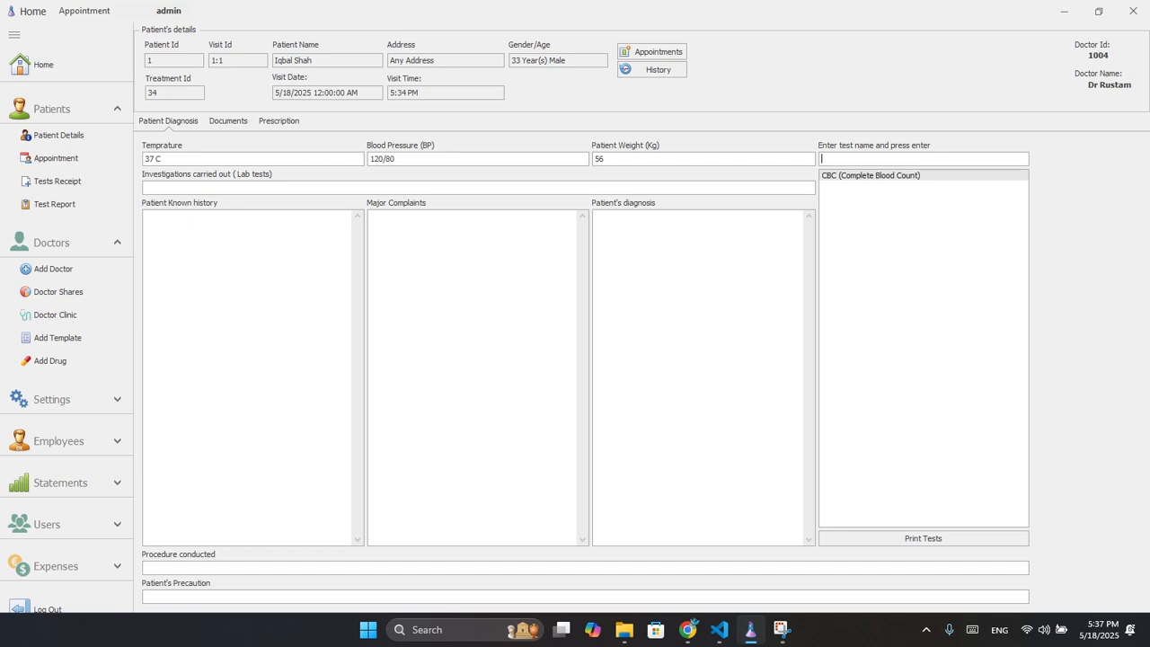
pyautogui.write('Sugar Random')
pyautogui.press('Return')
pyautogui.click(898, 537)
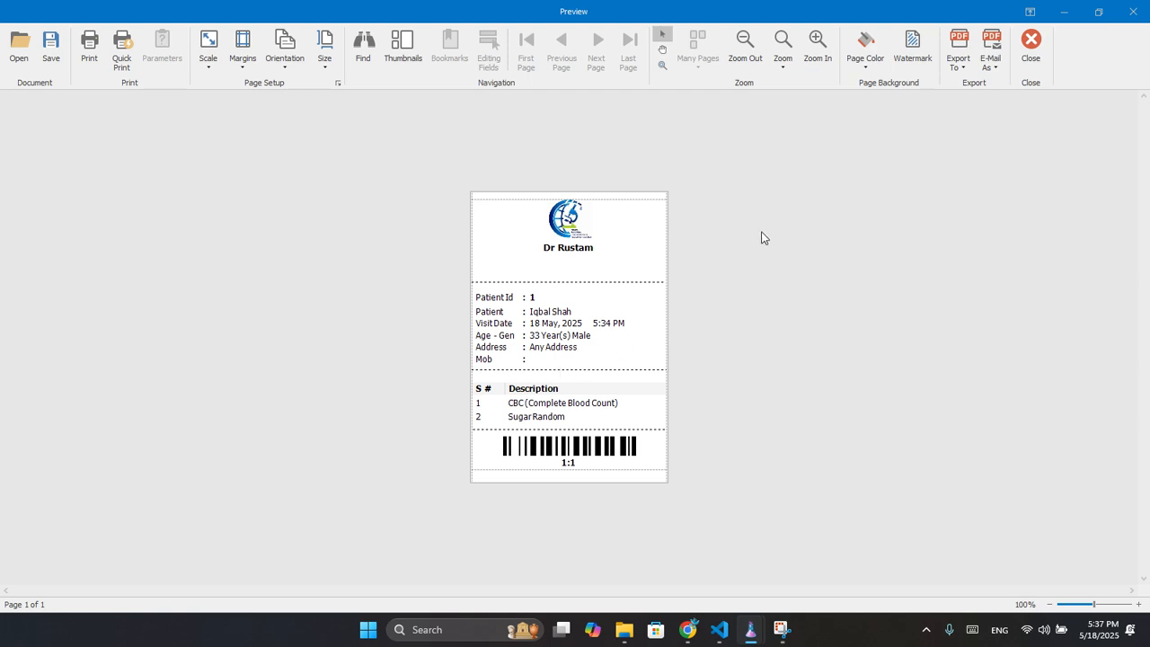
pyautogui.click(1030, 61)
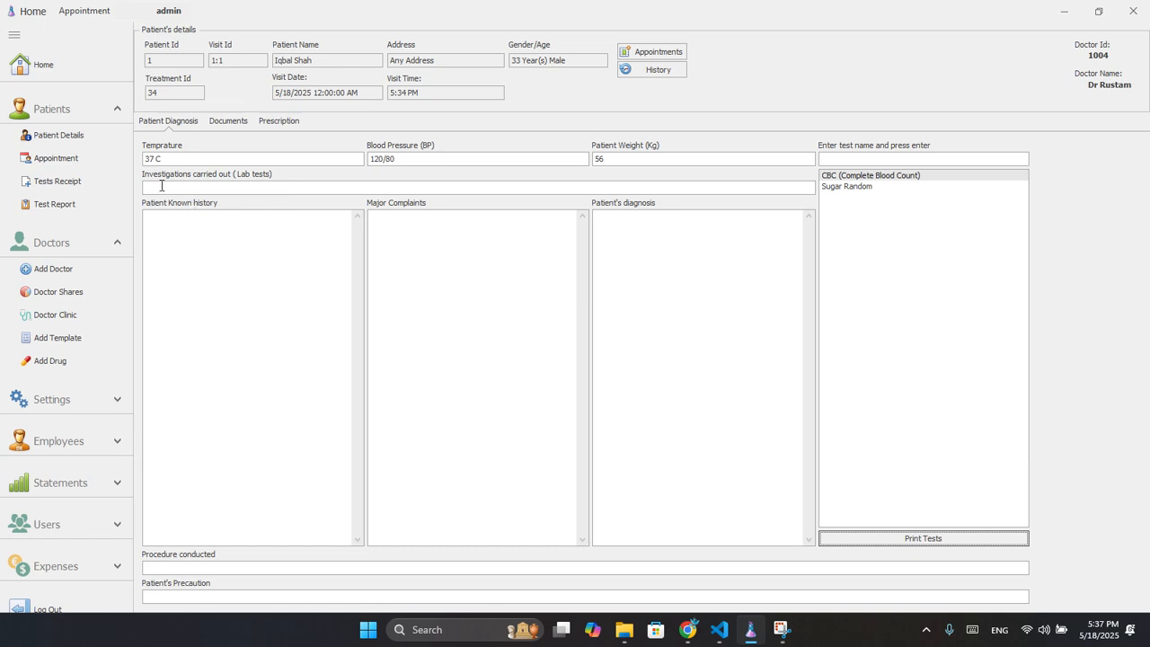
# Enter investigations as CBC and Sugar Random and note any previous known history.
pyautogui.click(256, 190)
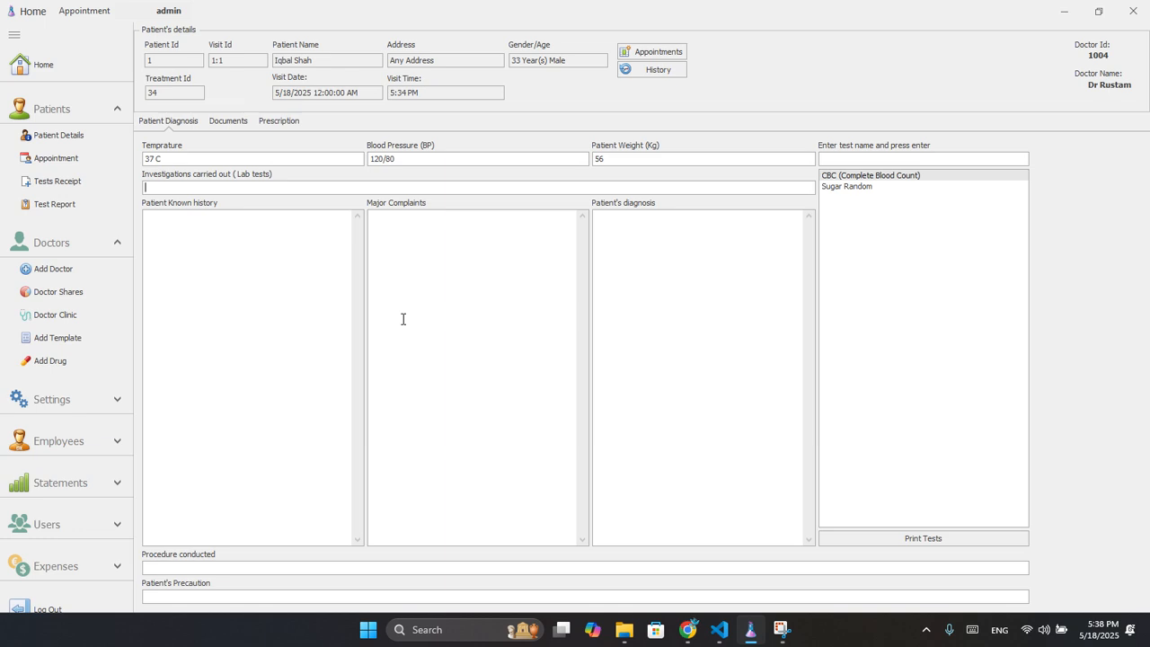
pyautogui.write('CBC Sugar Rangdom')
pyautogui.press('Tab')
pyautogui.press('Tab')
pyautogui.write('any prevouse n')
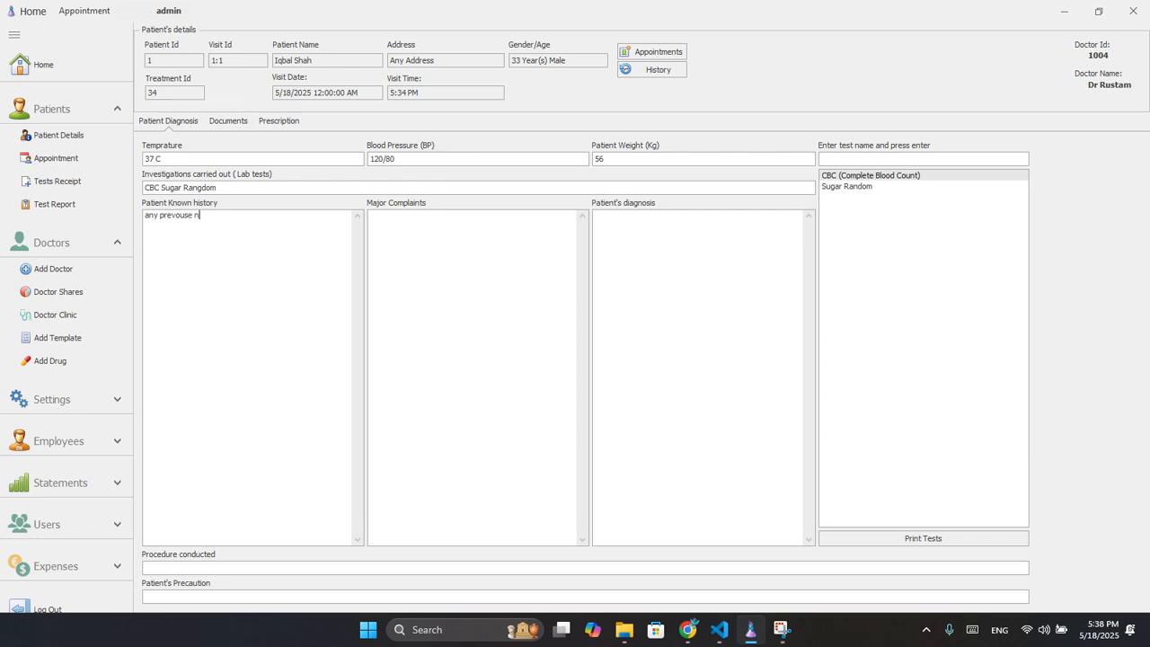
pyautogui.write('known histor')
pyautogui.write('y')
# Record complaints of stomach pain and vomiting, and the diagnosis of H. pylori.
pyautogui.write('stom')
pyautogui.write('ach ')
pyautogui.write('pain')
pyautogui.write(',')
pyautogui.write('vo')
pyautogui.write('m')
pyautogui.write('miting')
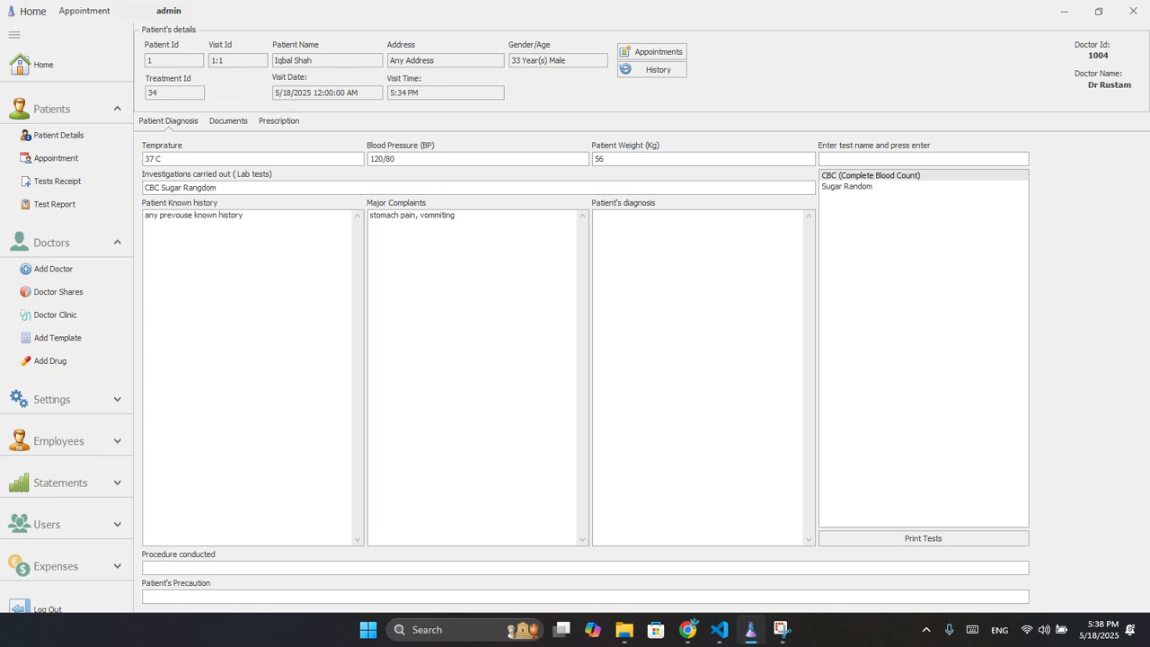
pyautogui.write('patient is diagosed with h phylory')
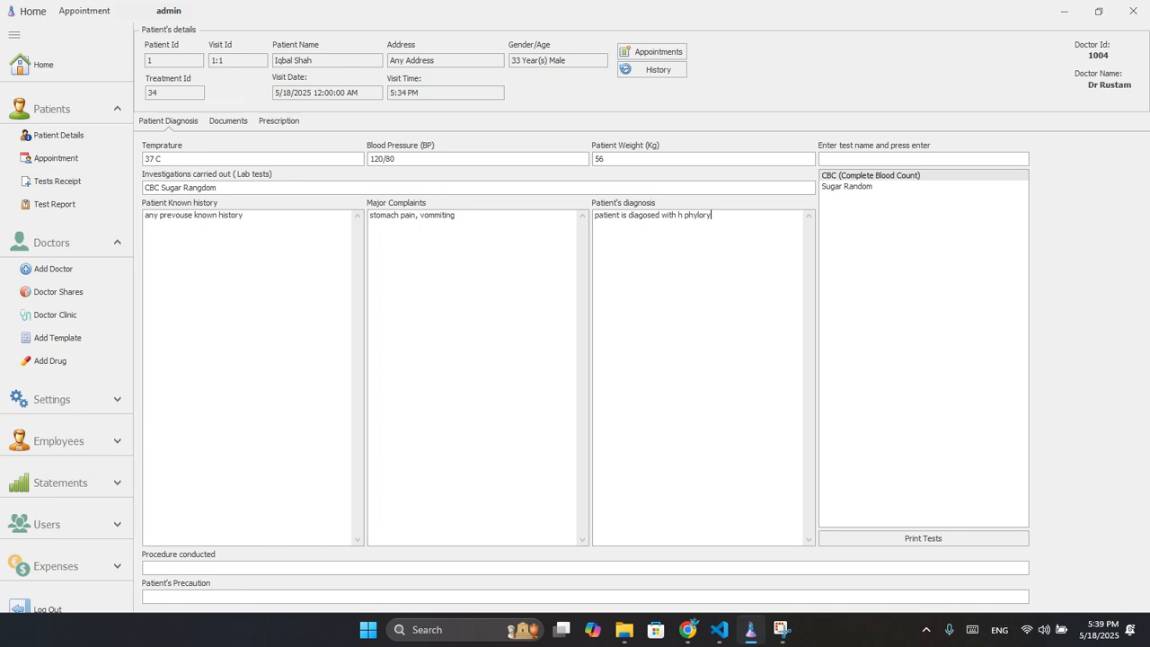
# Fill Procedure conducted and set the patient's precaution to 'avoid any thing'.
pyautogui.click(184, 567)
pyautogui.write('Any pro')
pyautogui.write('ced')
pyautogui.write('ure cu')
pyautogui.write('nd')
pyautogui.write('u')
pyautogui.write('ced')
pyautogui.write('avoid any')
pyautogui.write('thing')
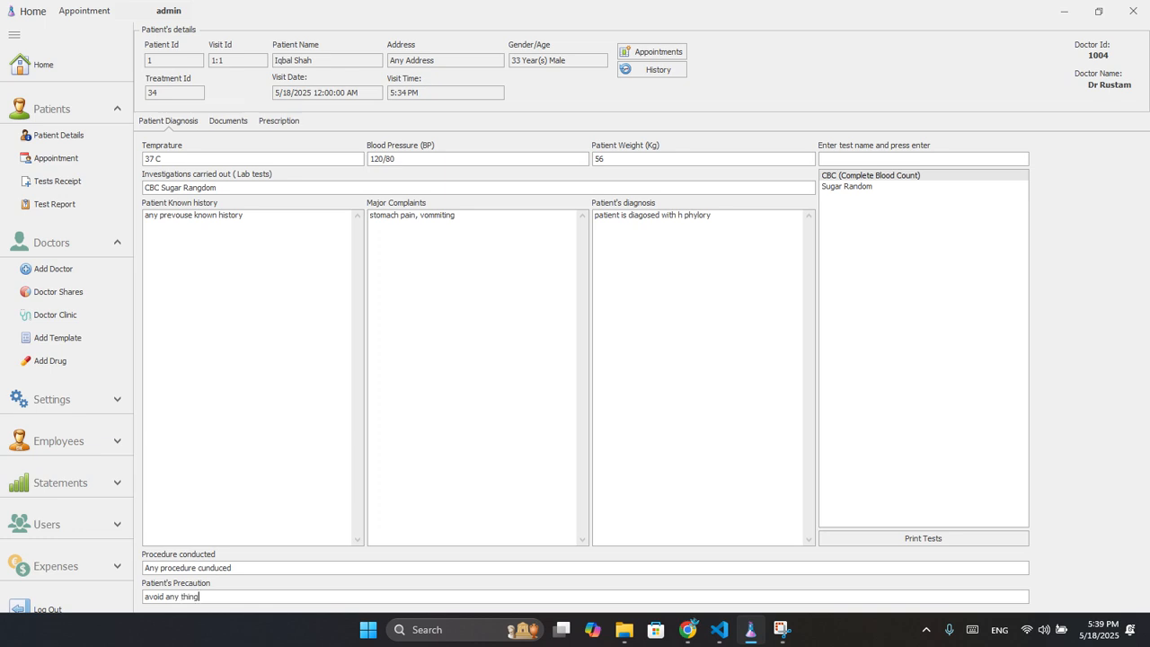
# Attach the 6.36.07 PM WhatsApp JPEG scan to Documents, then cancel the camera capture.
pyautogui.click(239, 124)
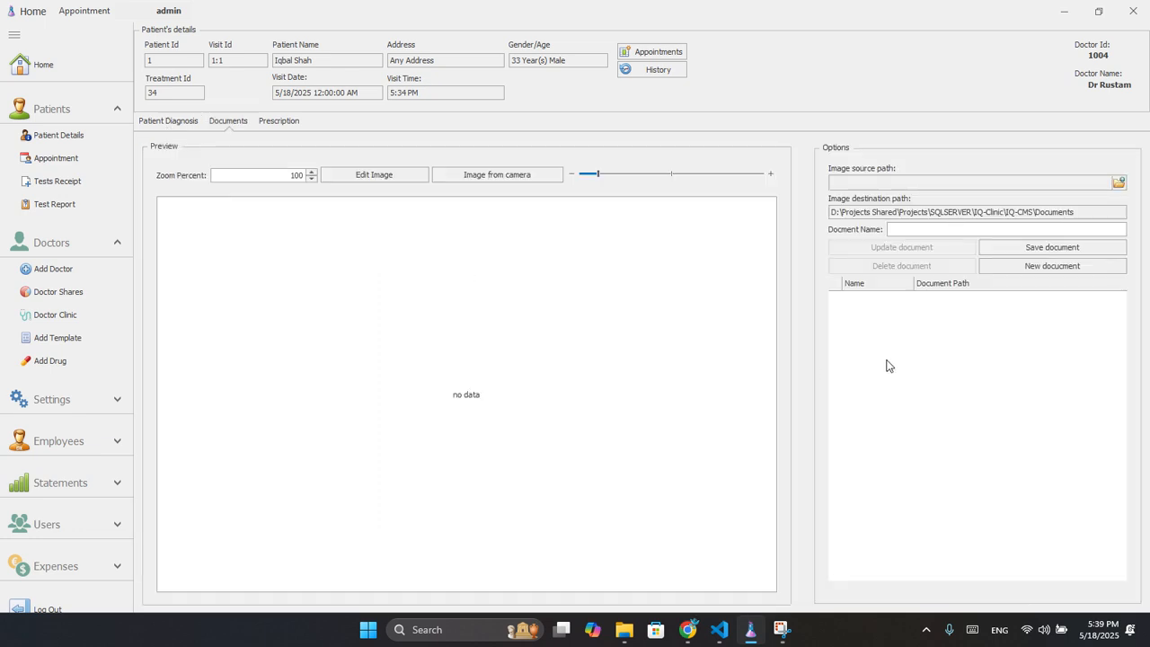
pyautogui.click(213, 124)
pyautogui.click(1118, 183)
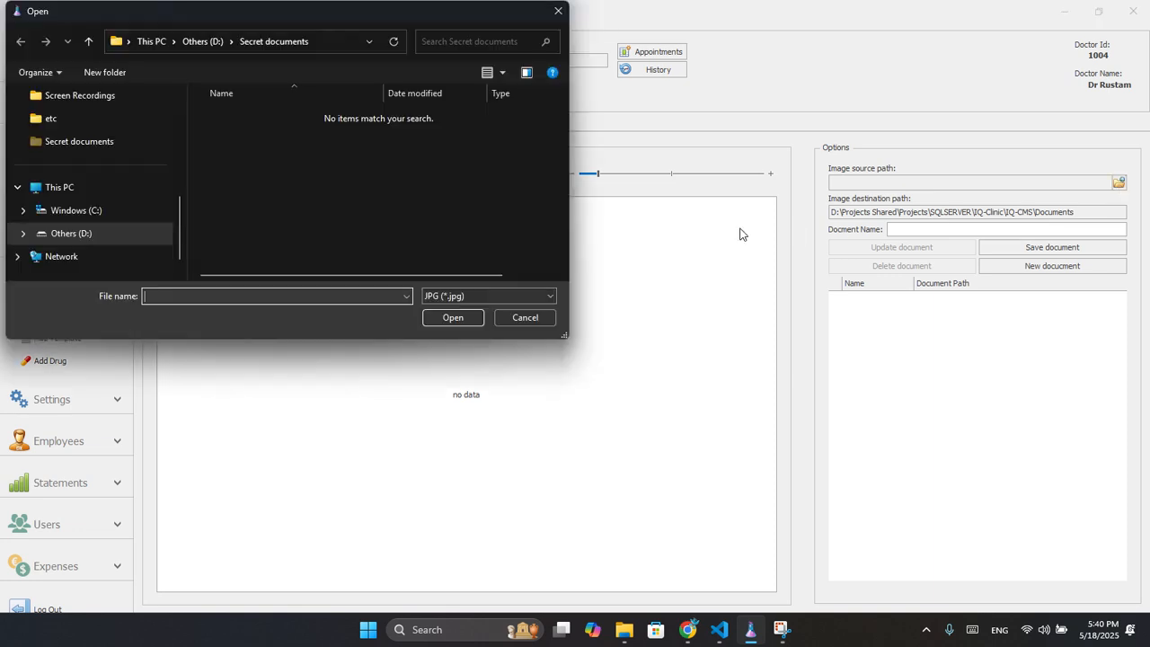
pyautogui.click(432, 296)
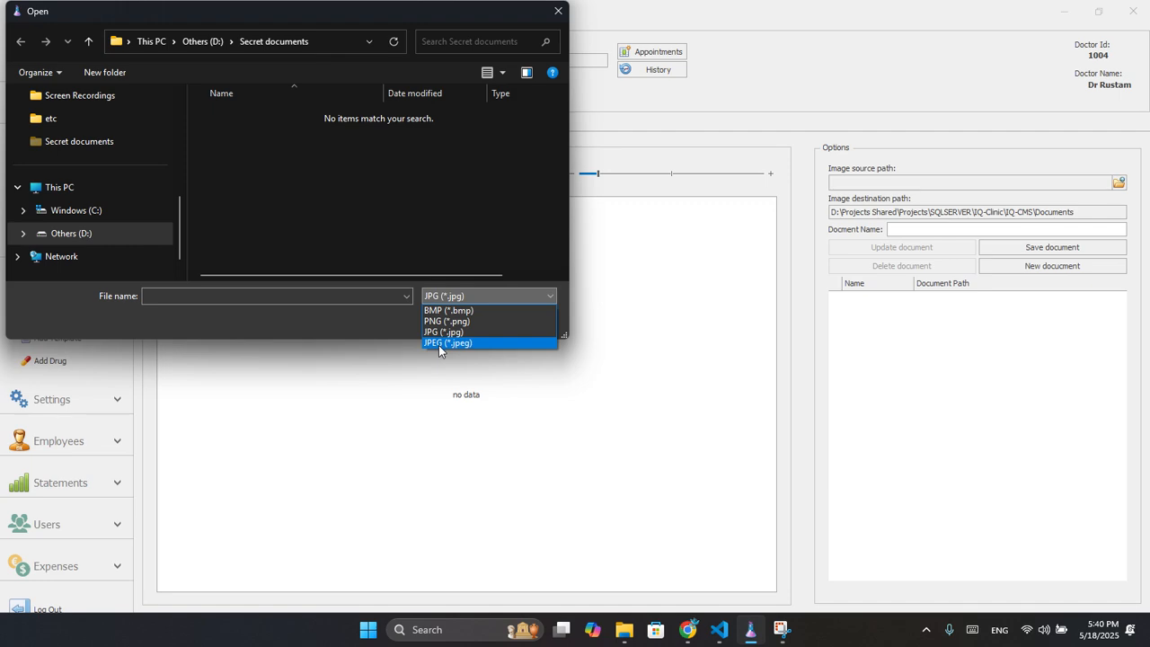
pyautogui.click(438, 343)
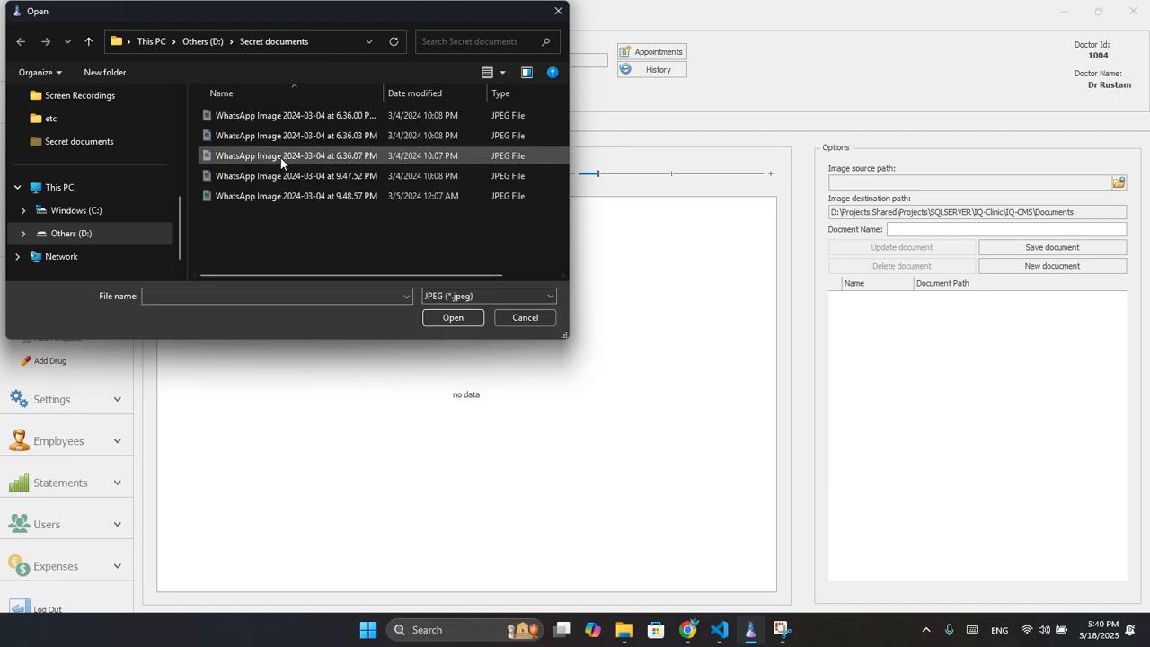
pyautogui.click(281, 158)
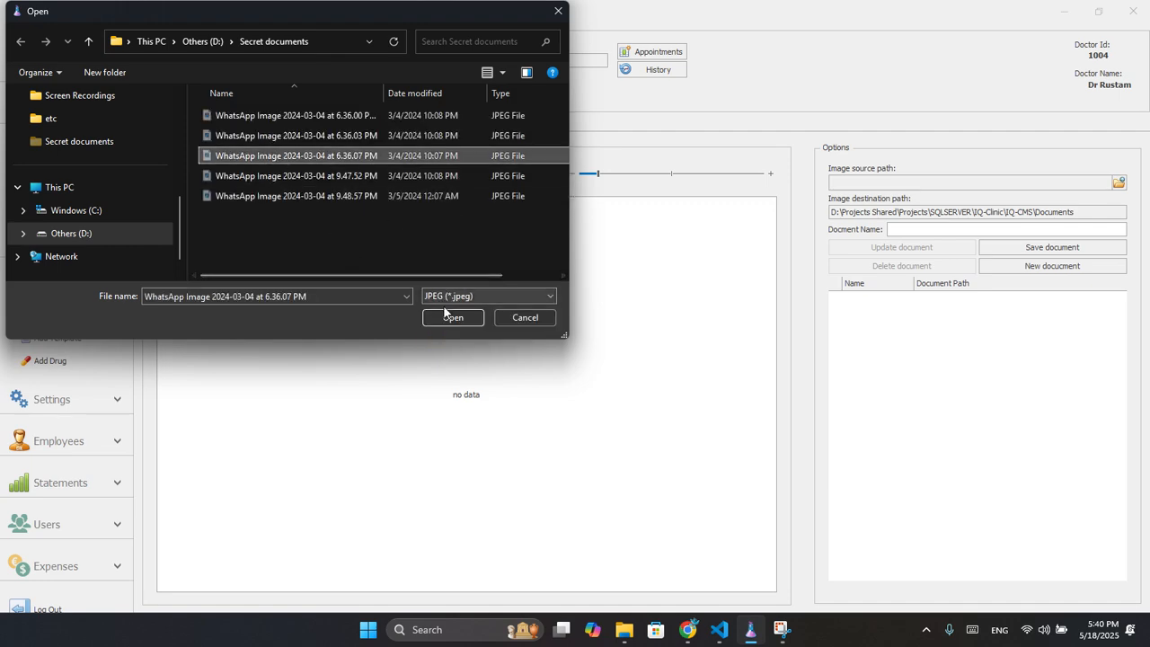
pyautogui.click(451, 316)
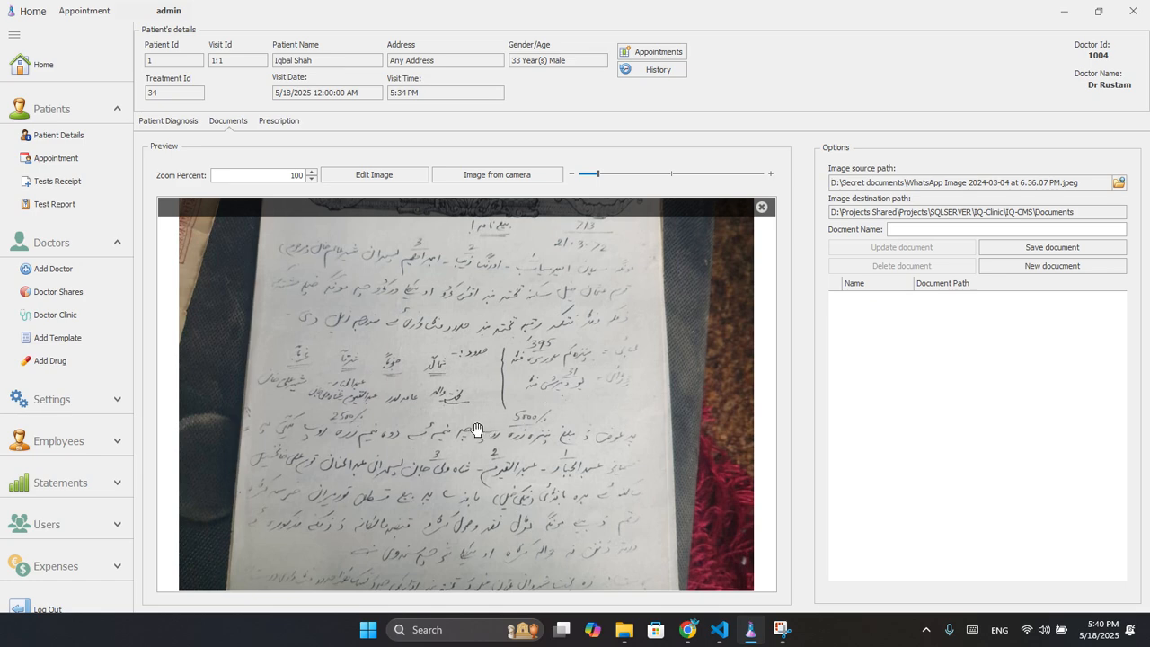
pyautogui.moveTo(477, 432); pyautogui.dragTo(449, 506)
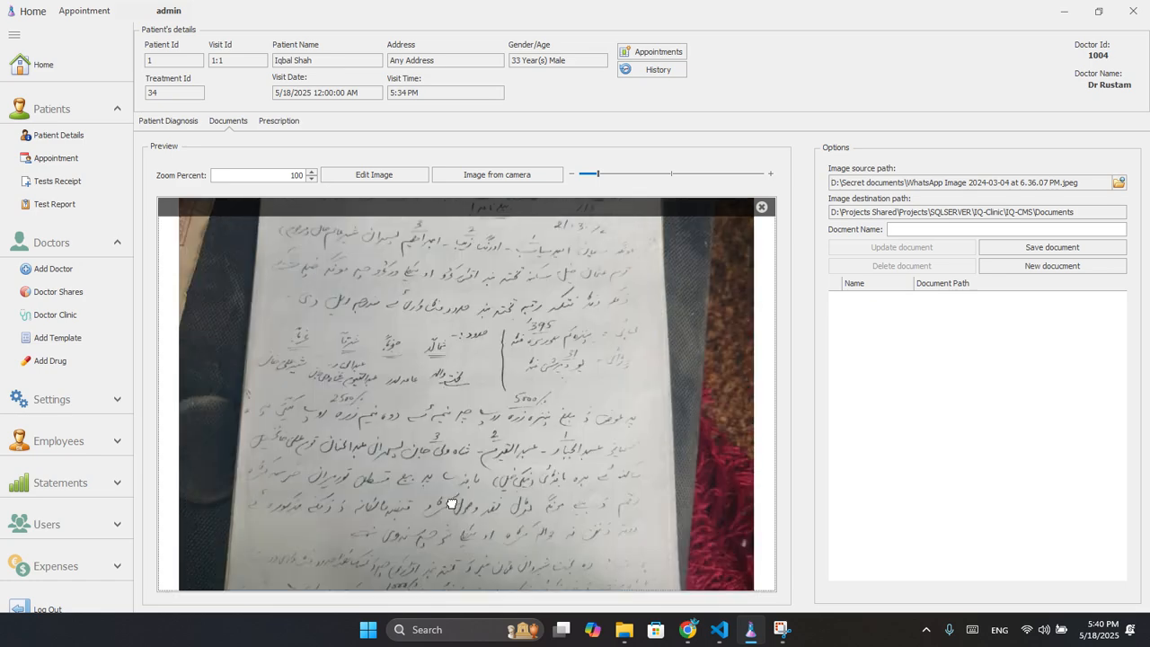
pyautogui.moveTo(495, 380); pyautogui.dragTo(495, 478)
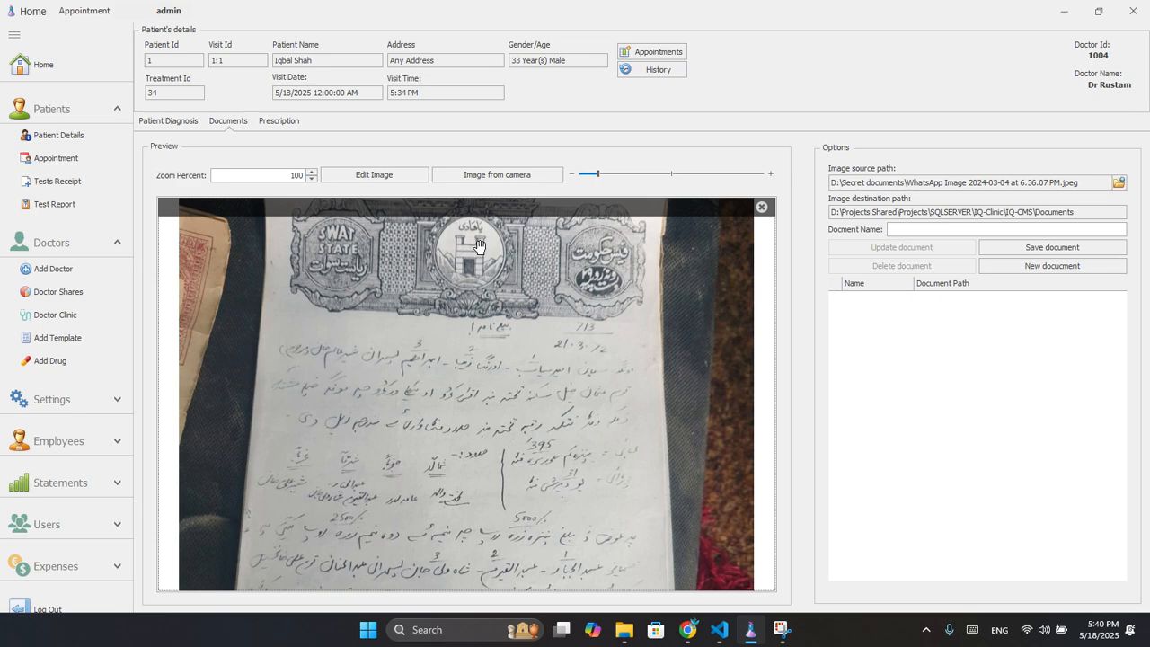
pyautogui.click(462, 179)
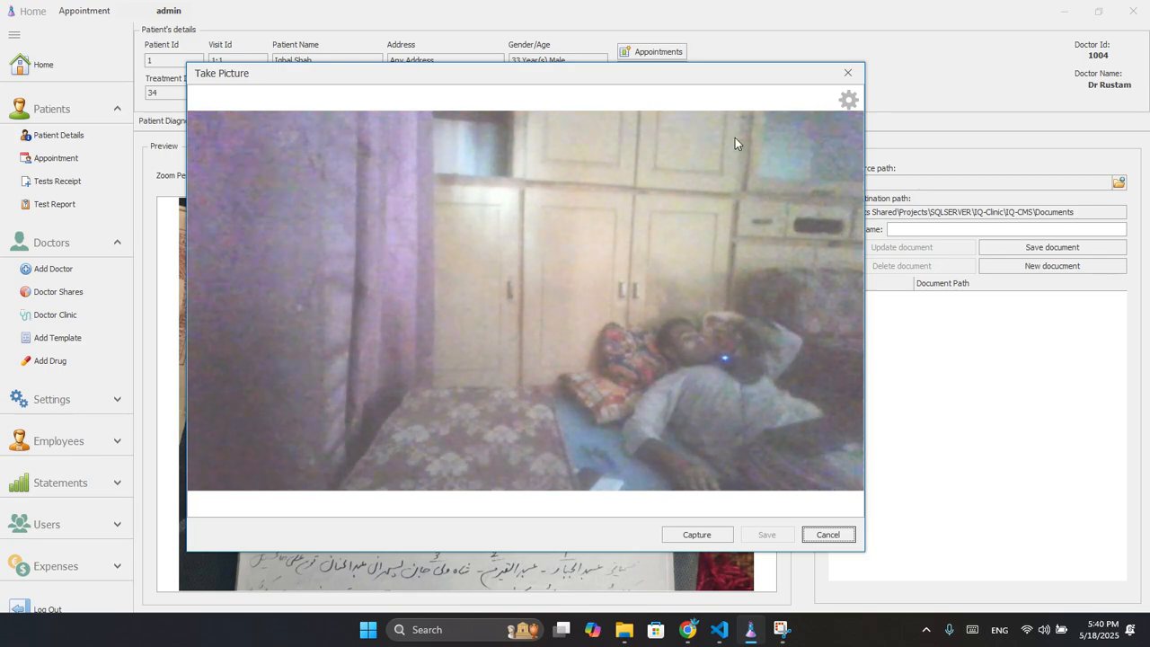
pyautogui.click(847, 72)
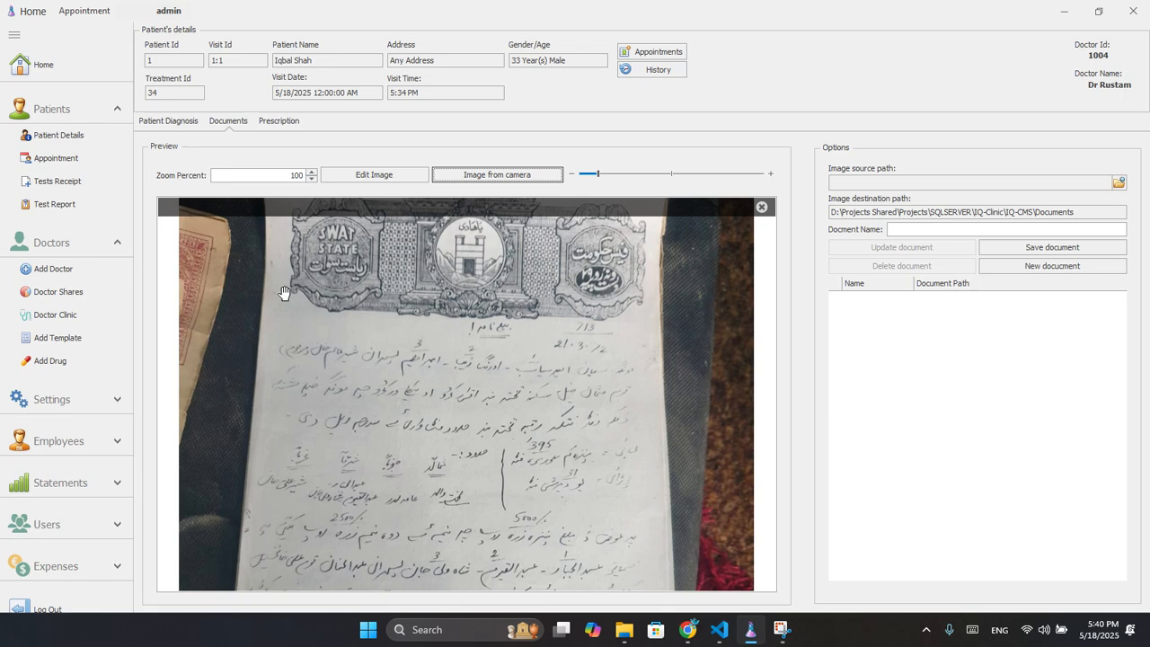
# On the Prescription page, check the Add Template and Add Drug forms, selecting BACK ACH.
pyautogui.click(278, 122)
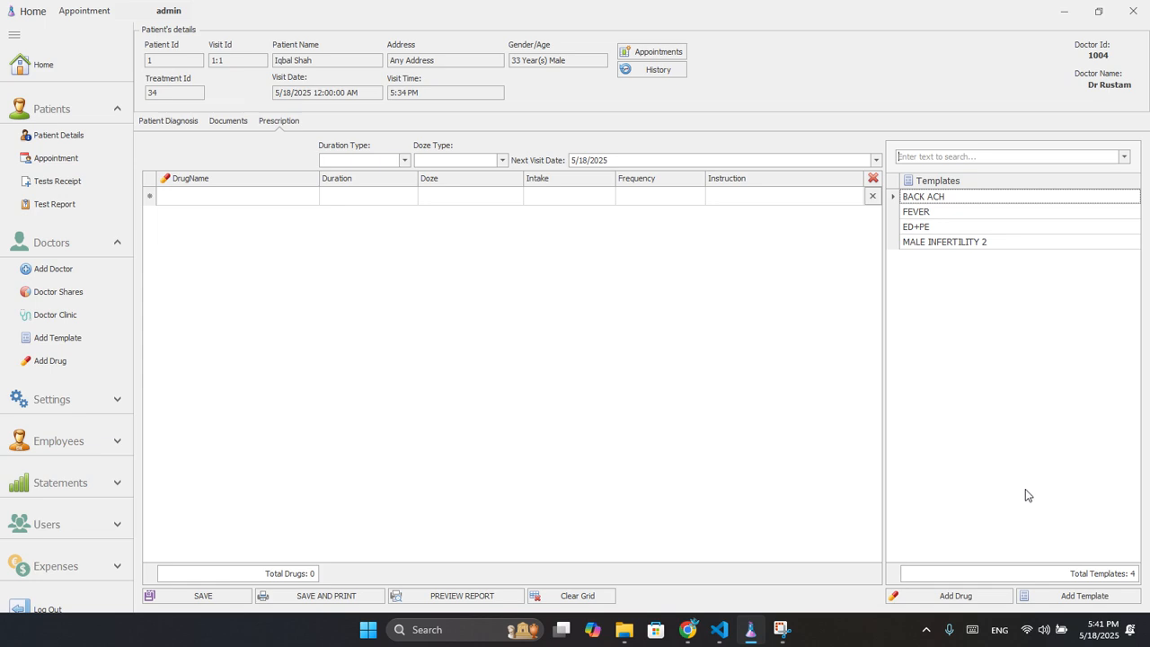
pyautogui.click(1078, 595)
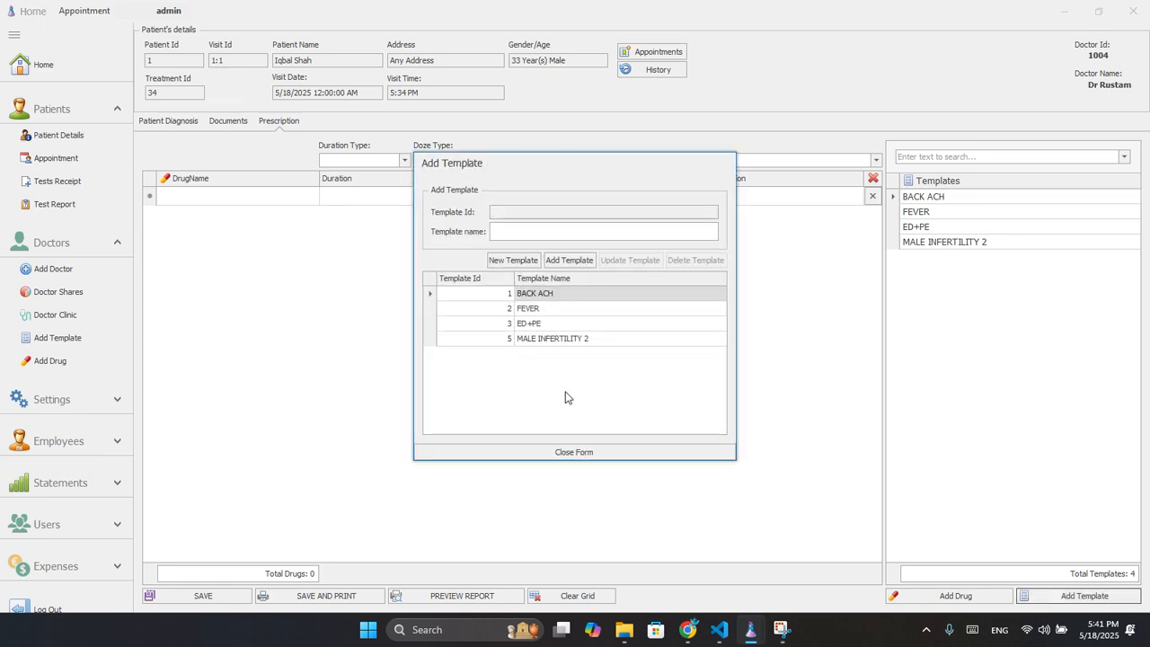
pyautogui.click(580, 451)
pyautogui.click(954, 596)
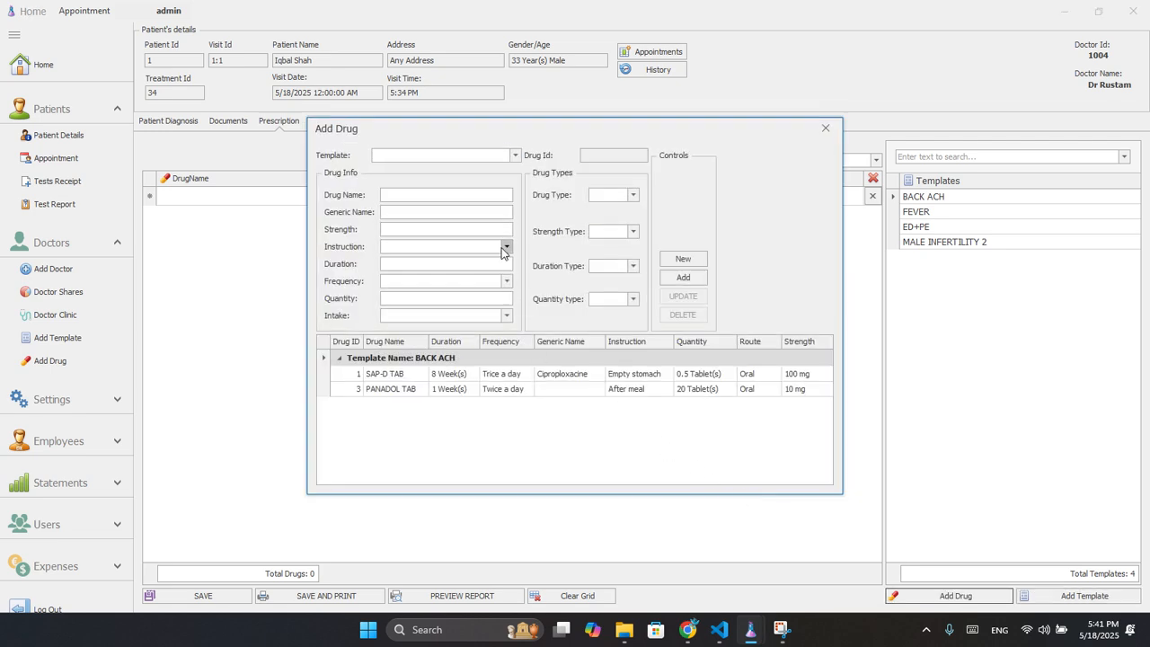
pyautogui.click(514, 156)
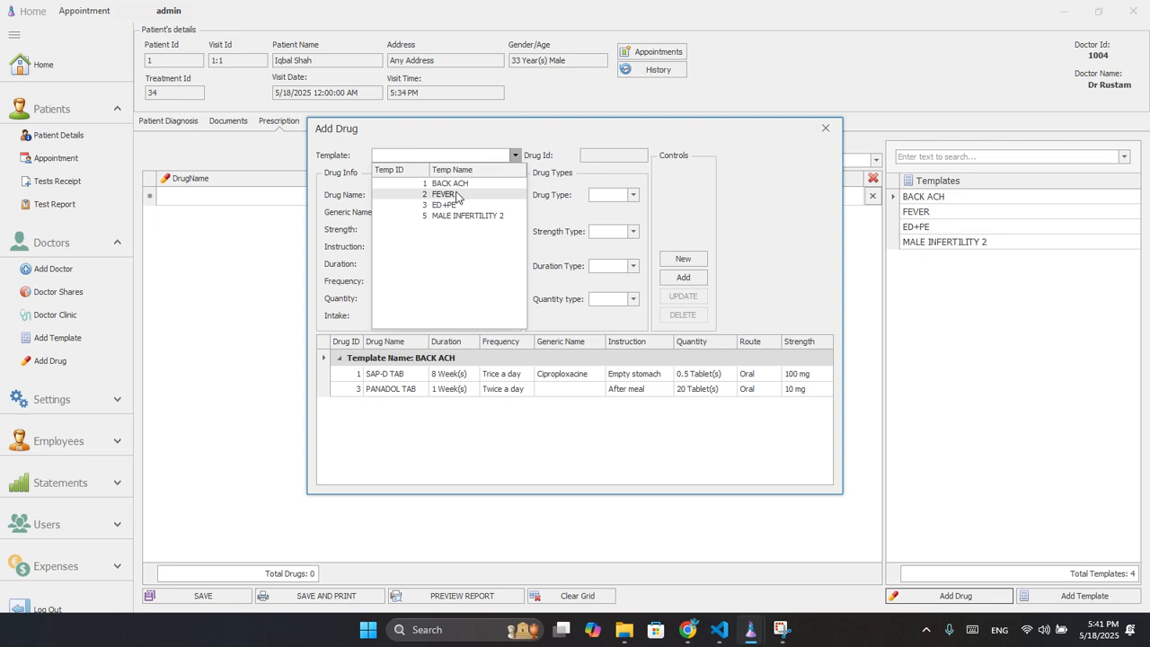
pyautogui.click(448, 185)
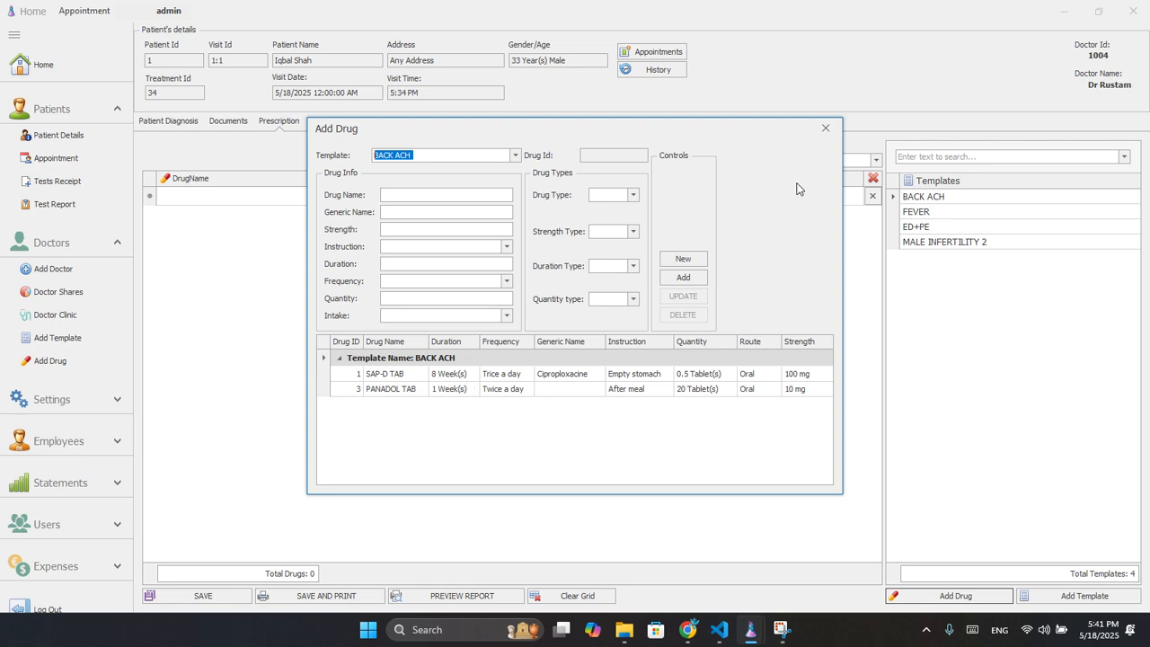
pyautogui.click(825, 127)
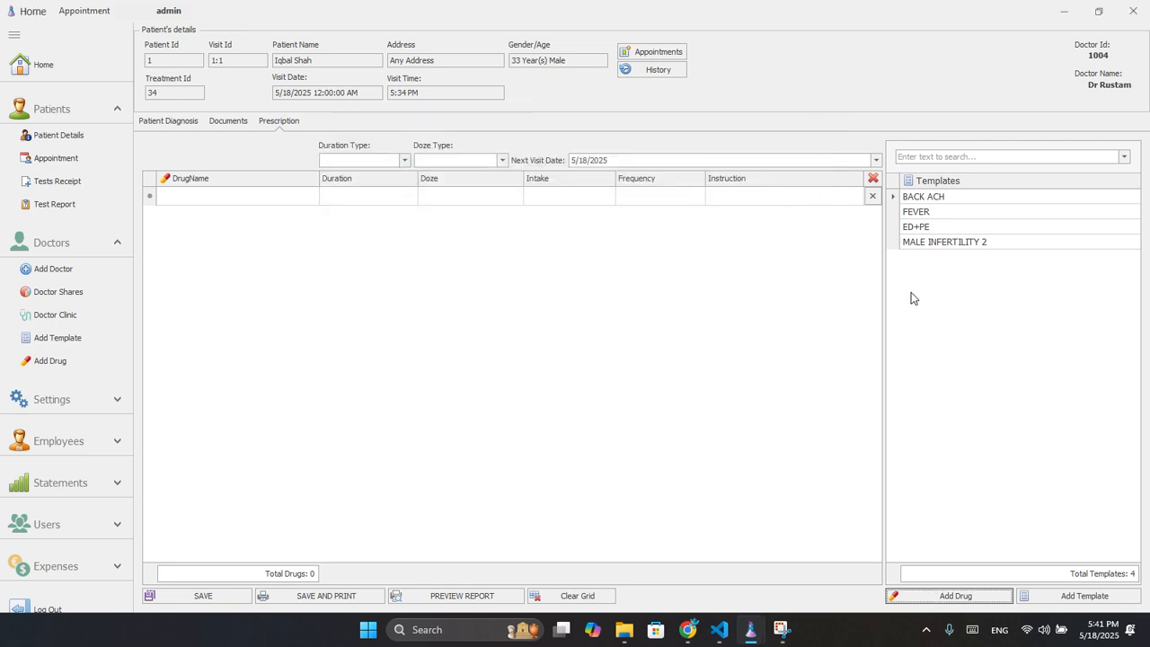
# Load the BACK ACH template's drugs and change SAP-D TAB's duration to 4 Week(s).
pyautogui.doubleClick(913, 200)
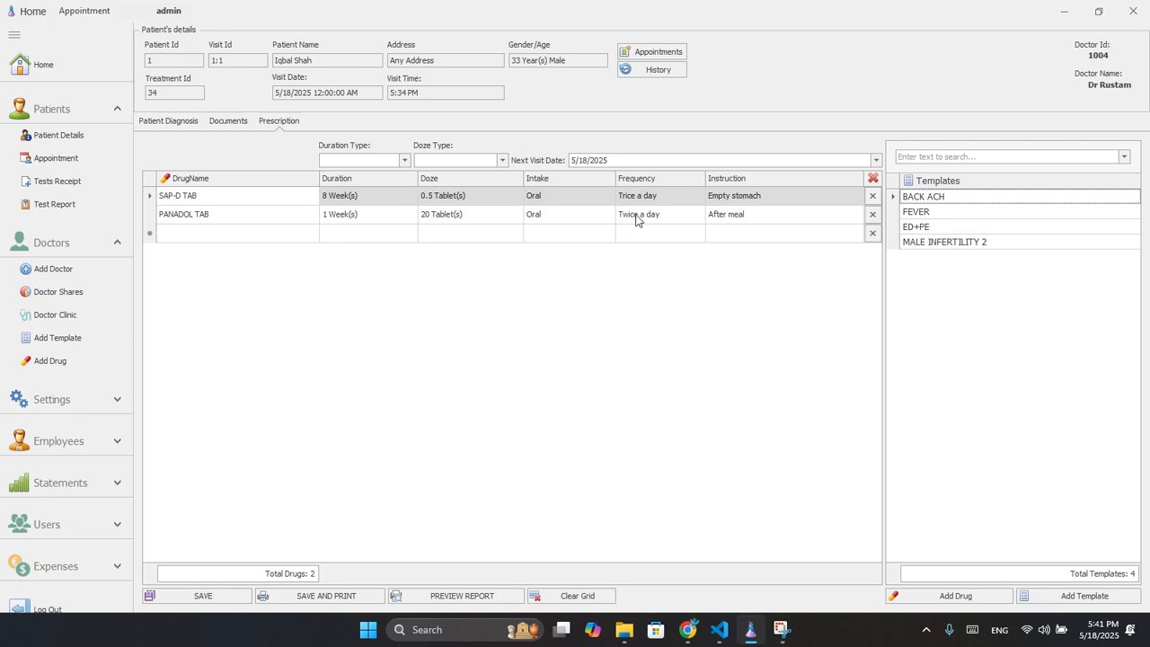
pyautogui.click(352, 198)
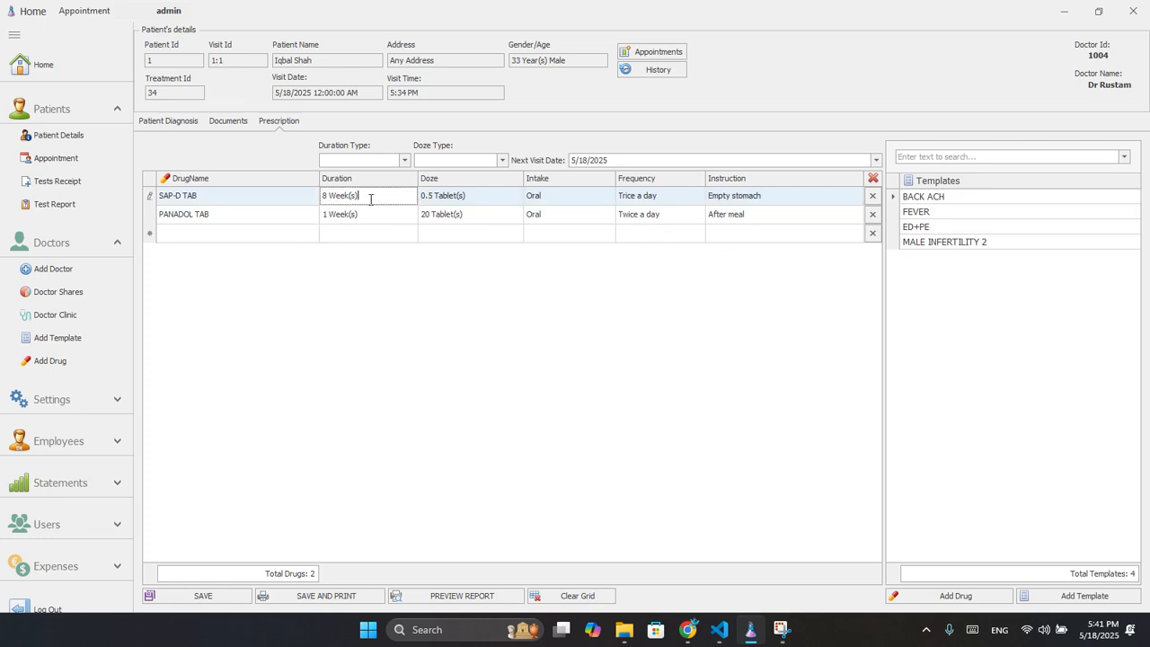
pyautogui.moveTo(369, 197); pyautogui.dragTo(313, 228)
pyautogui.write('4')
pyautogui.click(404, 160)
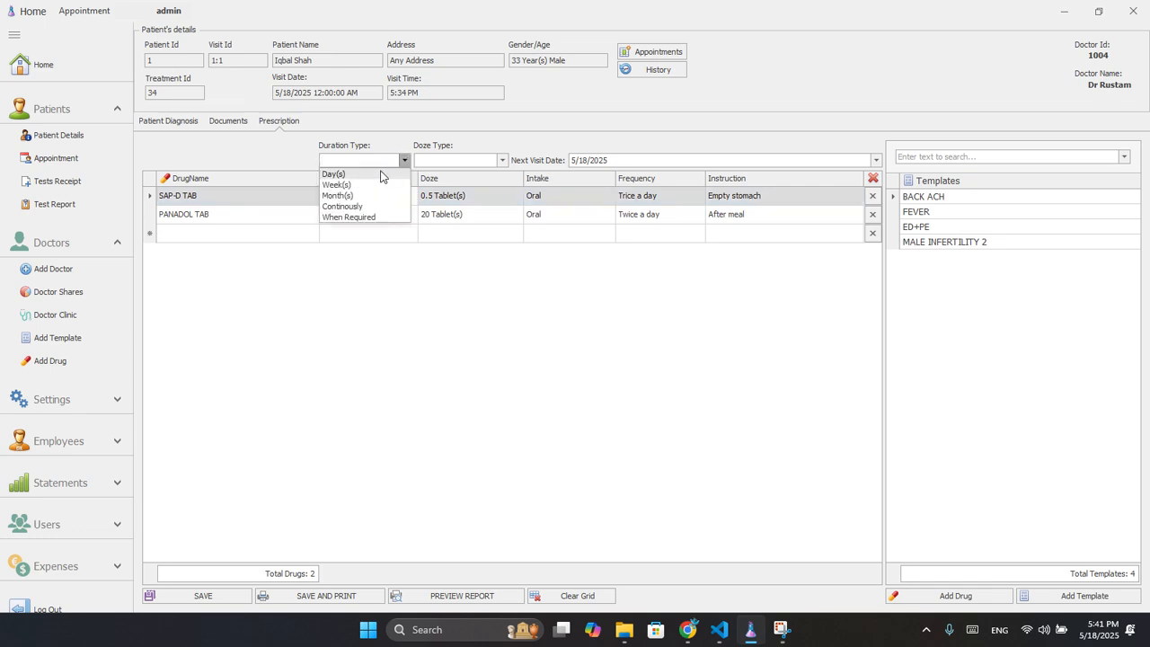
pyautogui.click(370, 182)
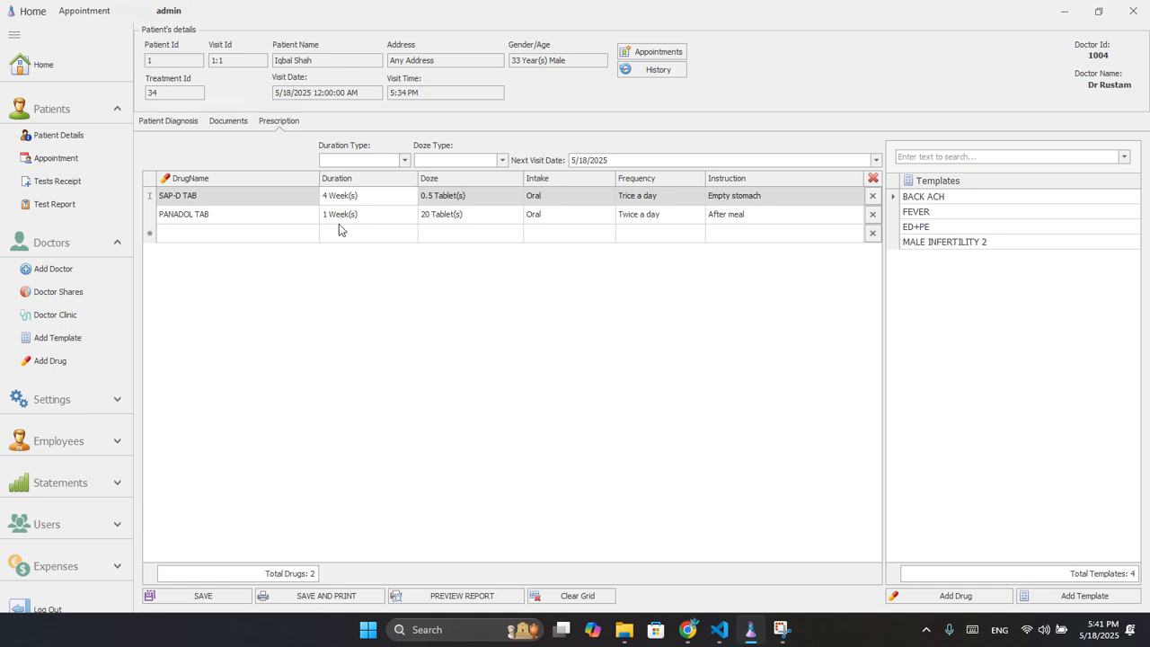
# Browse SAP-D TAB's dose unit options without changing them.
pyautogui.click(454, 197)
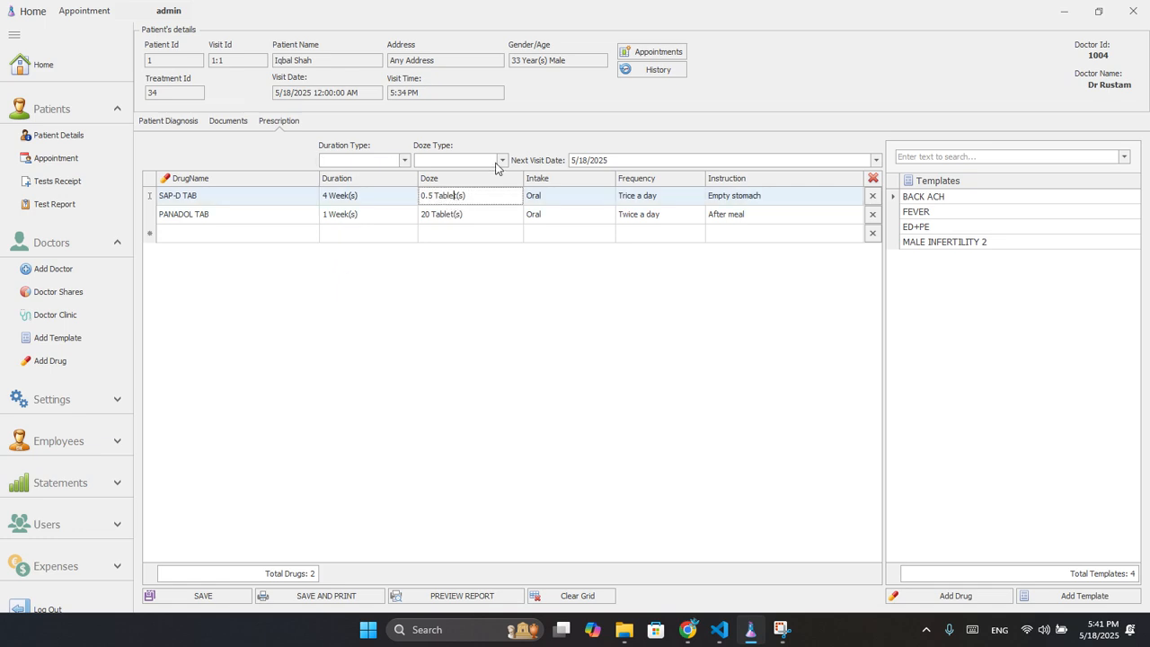
pyautogui.click(502, 160)
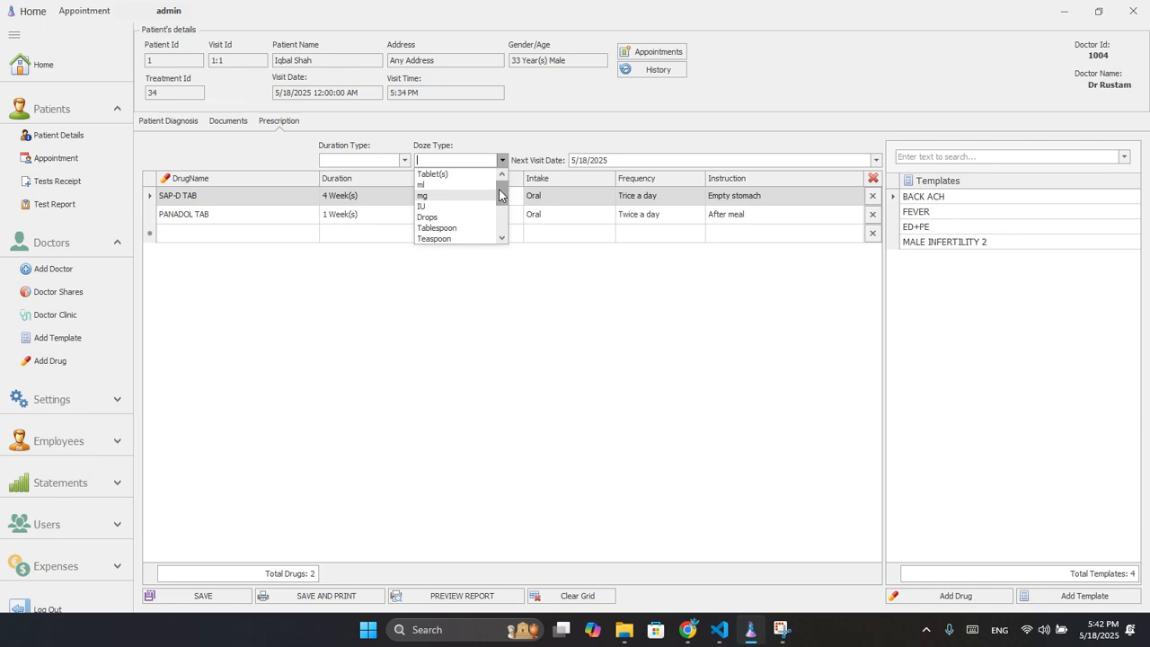
pyautogui.scroll(-3, 501, 195)
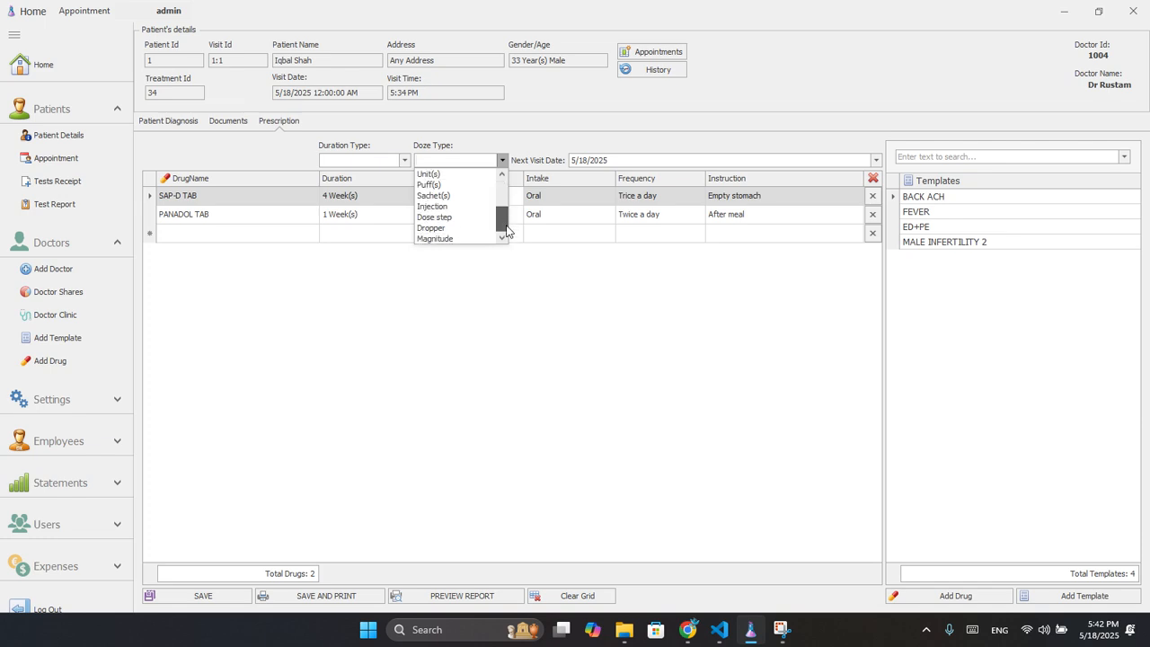
pyautogui.click(560, 146)
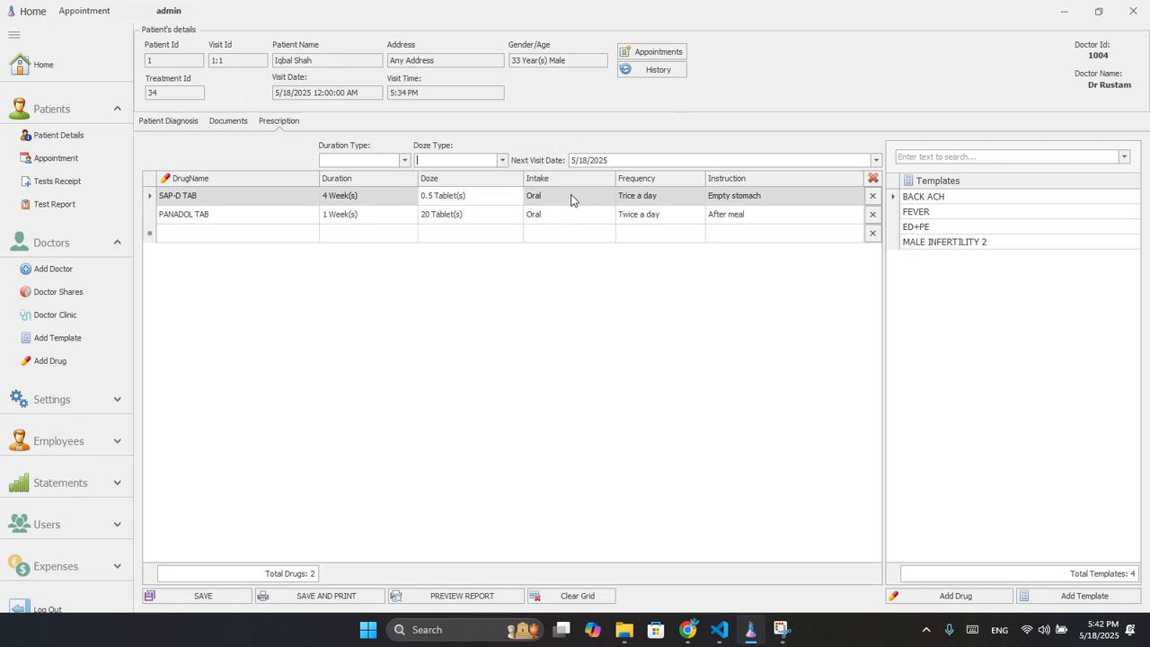
# Keep SAP-D TAB's intake route as Oral and its frequency as Trice a day.
pyautogui.click(593, 199)
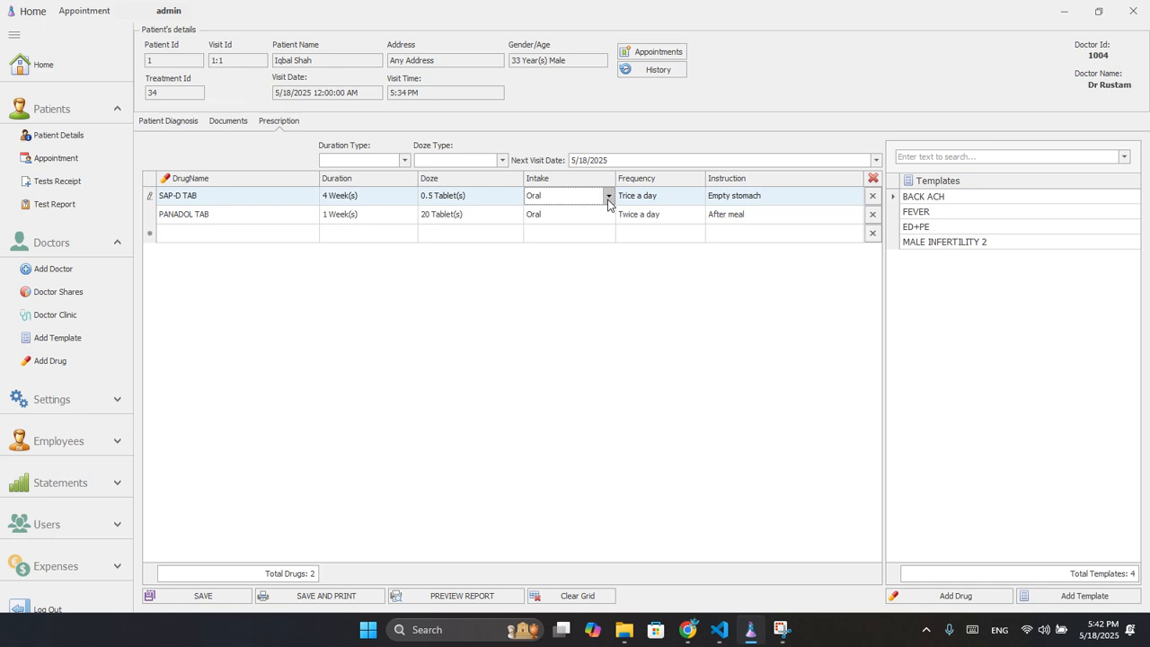
pyautogui.click(608, 197)
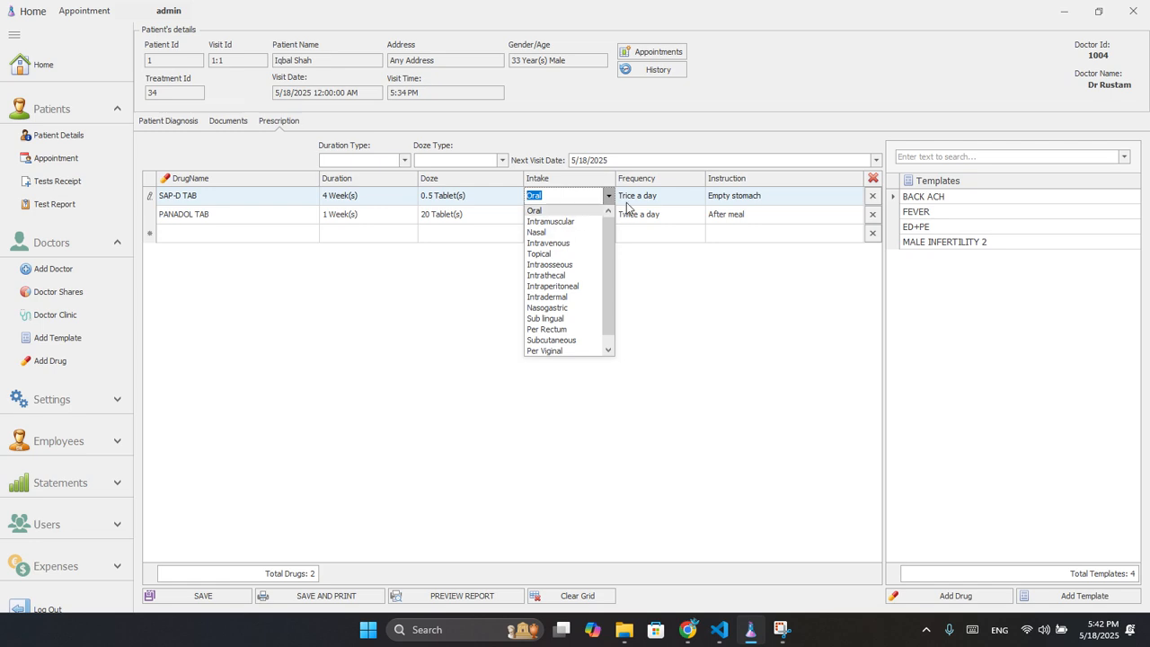
pyautogui.click(636, 163)
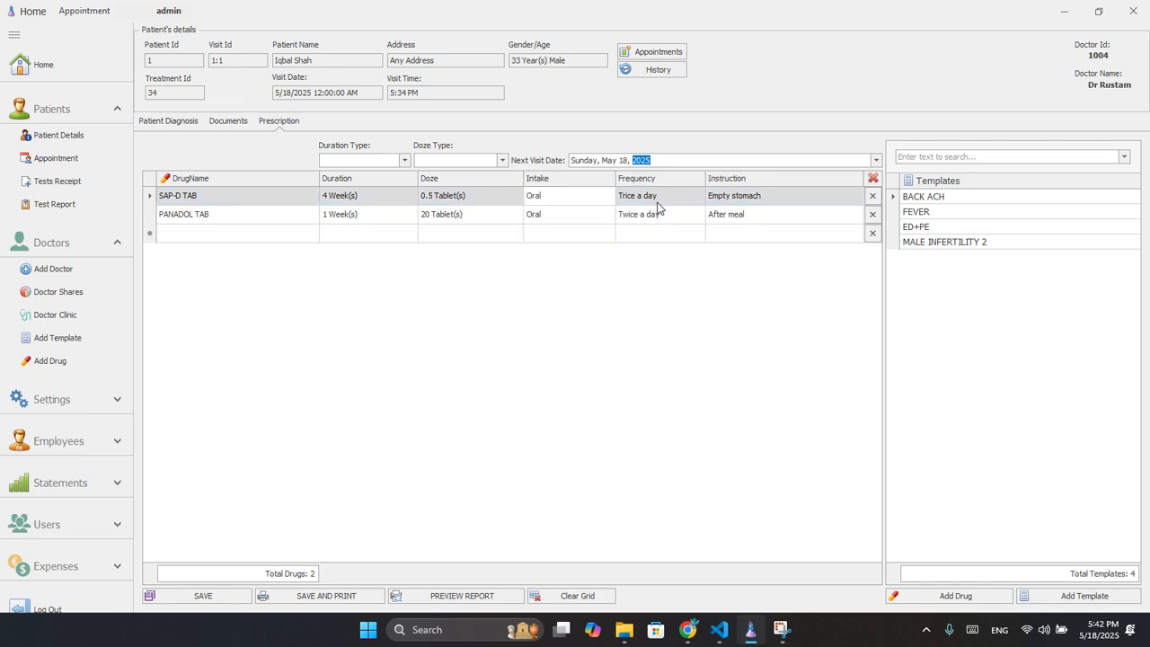
pyautogui.click(676, 203)
pyautogui.click(698, 196)
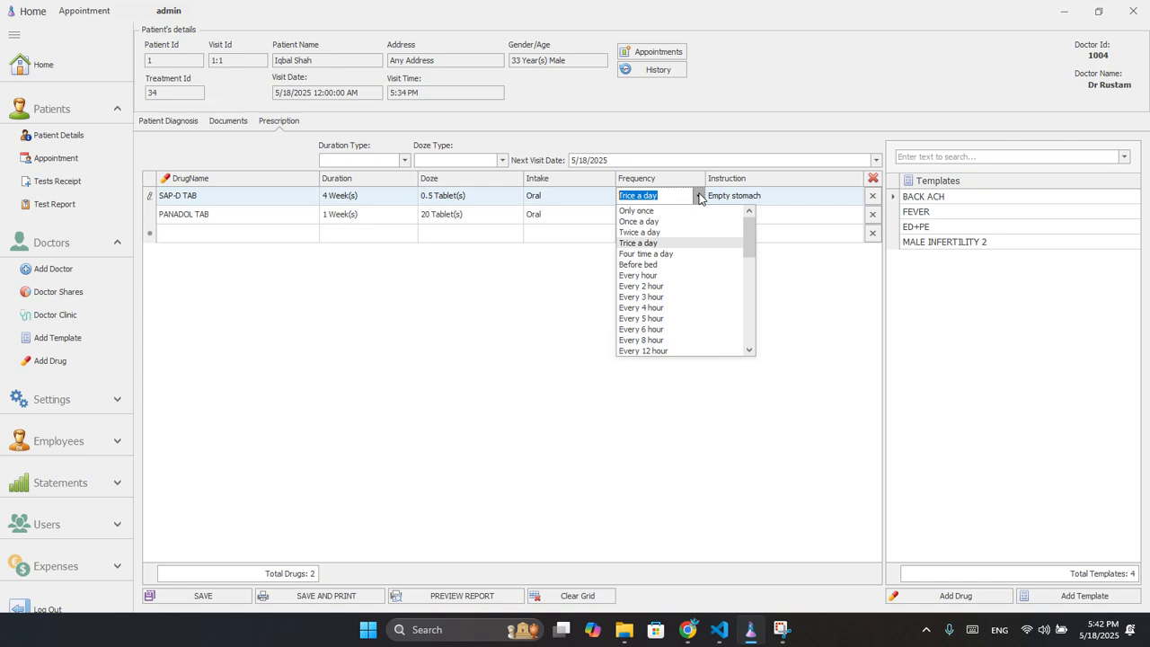
pyautogui.click(697, 196)
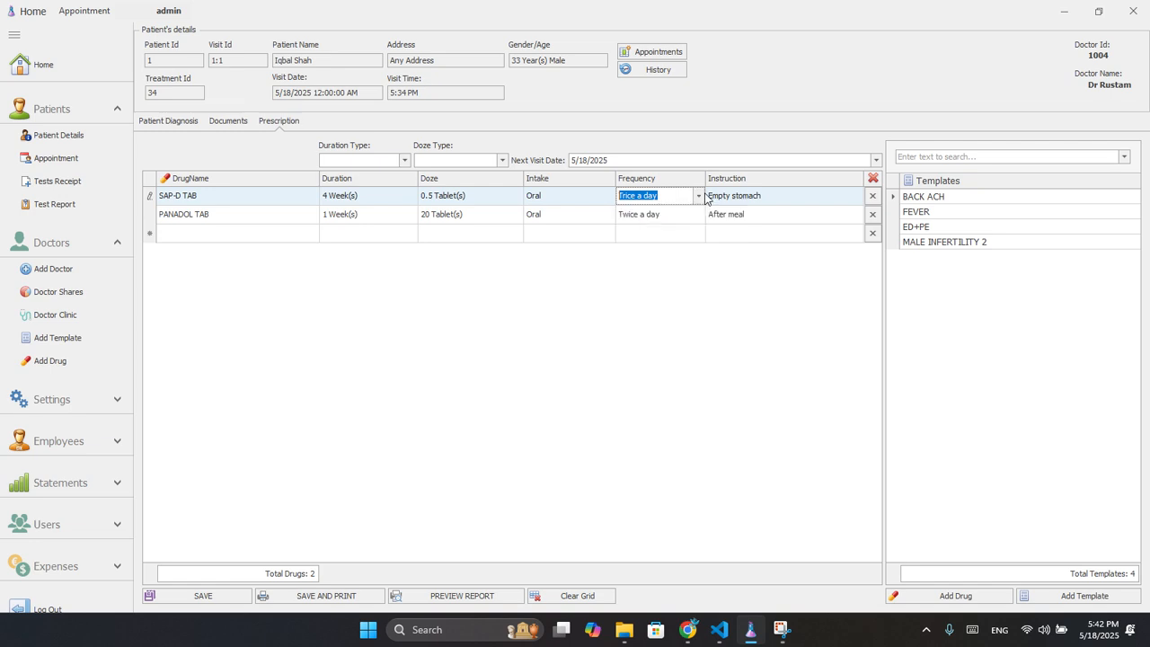
# Give SAP-D TAB the Empty stomach instruction, attempt Save and Print, and dismiss the next-visit reminder.
pyautogui.click(844, 201)
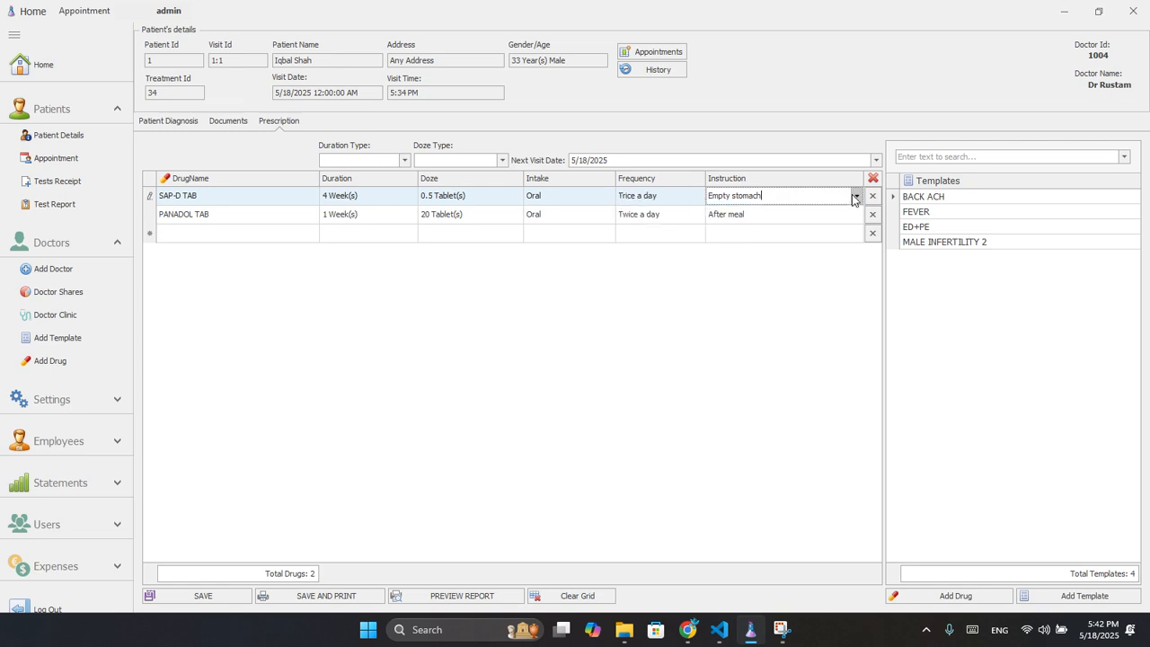
pyautogui.click(855, 196)
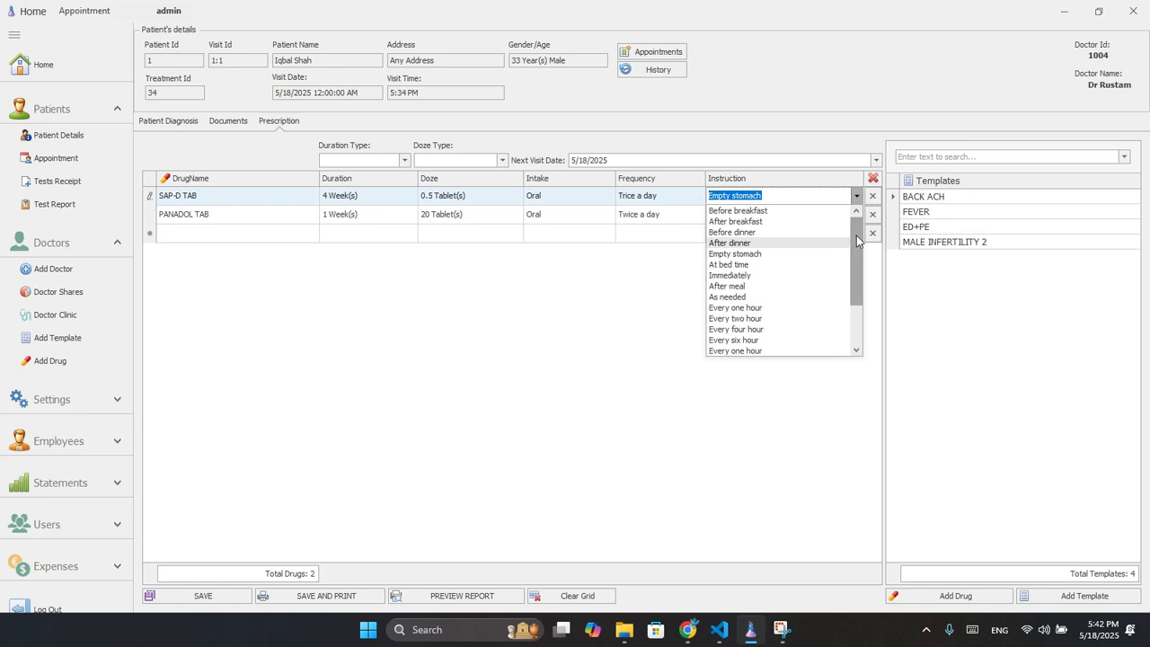
pyautogui.moveTo(856, 236)
pyautogui.mouseDown()
pyautogui.moveTo(860, 302)
pyautogui.moveTo(858, 220)
pyautogui.mouseUp()
pyautogui.click(808, 105)
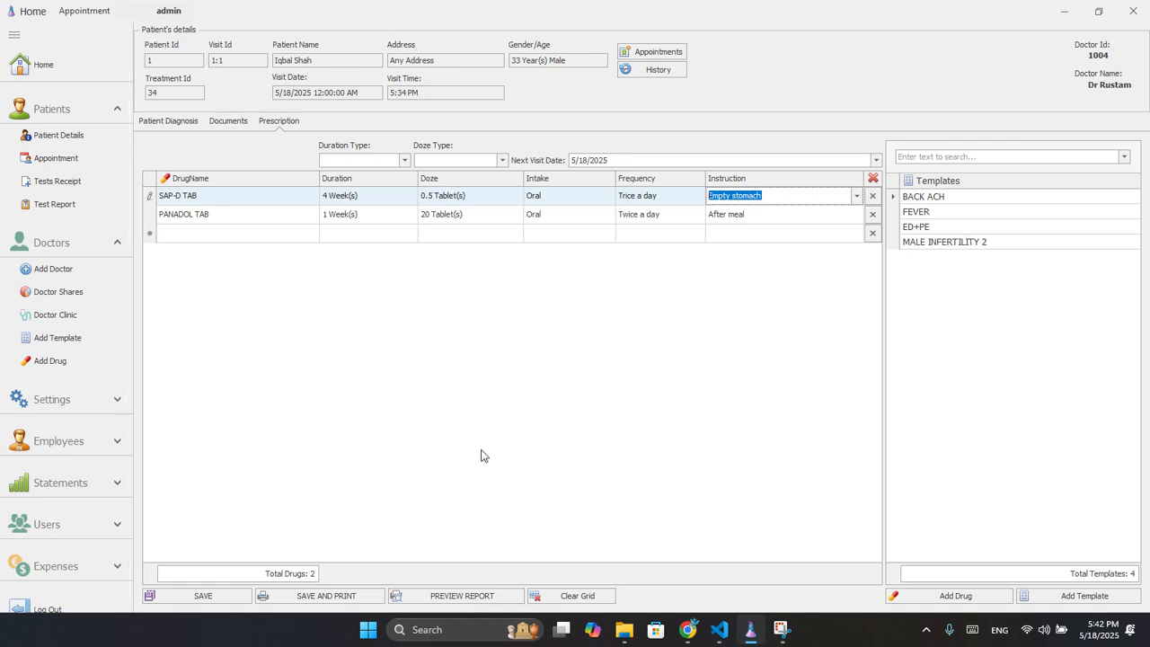
pyautogui.click(338, 597)
pyautogui.click(582, 336)
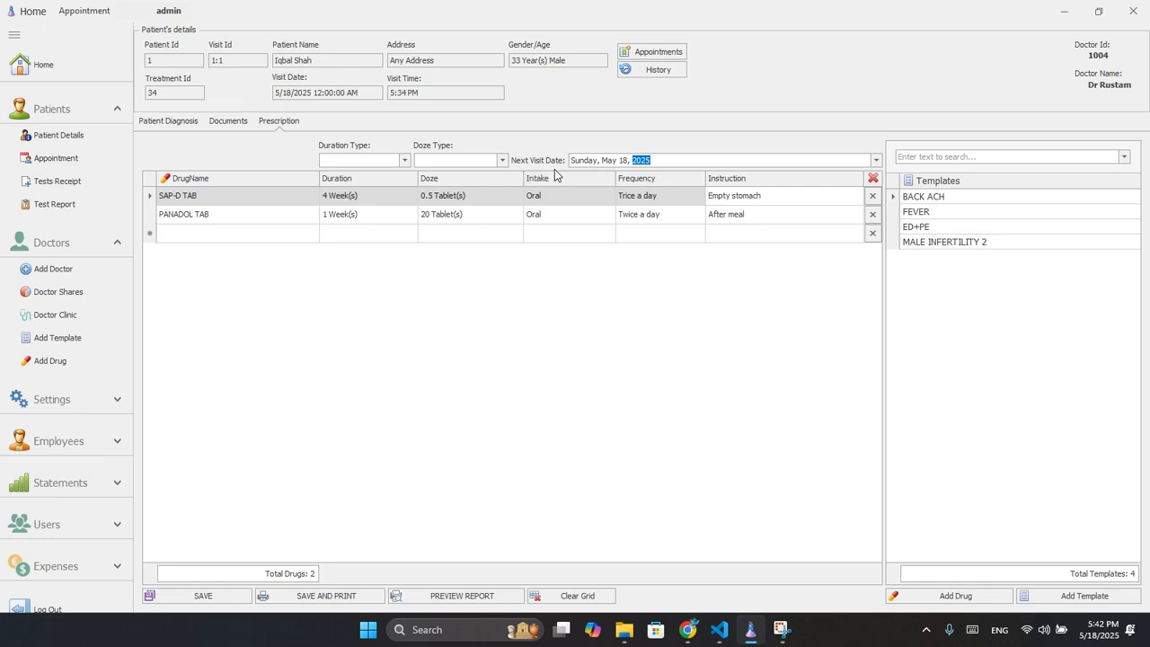
# Set the next visit date to 31 May 2025 and save and print the prescription.
pyautogui.click(876, 161)
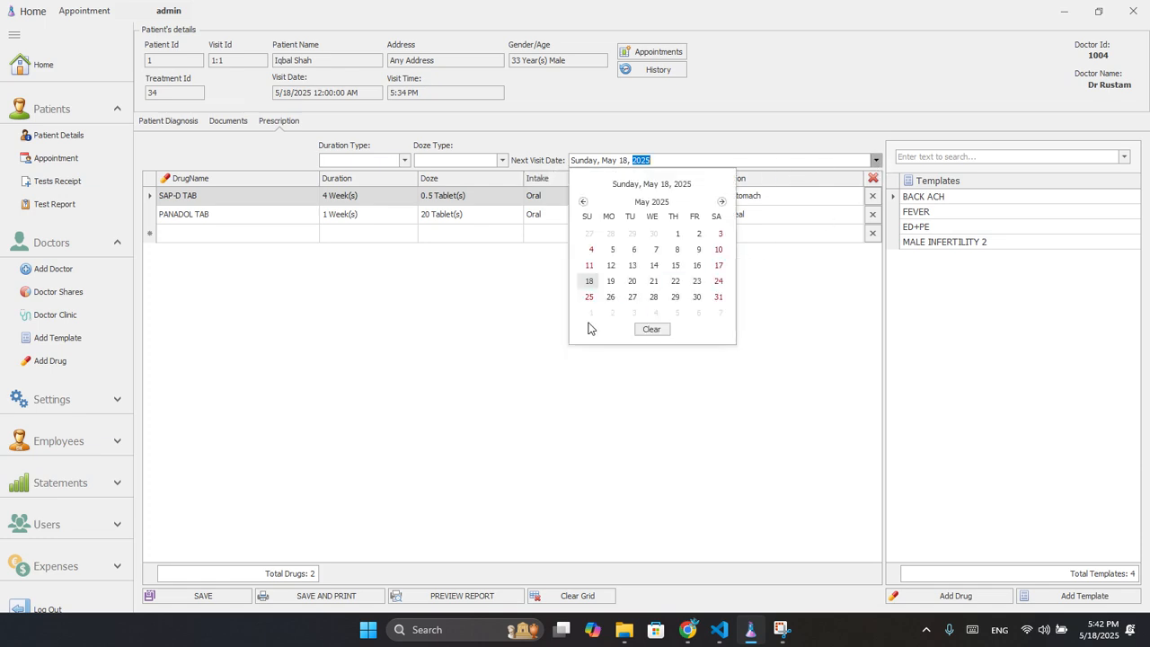
pyautogui.click(717, 297)
pyautogui.click(282, 594)
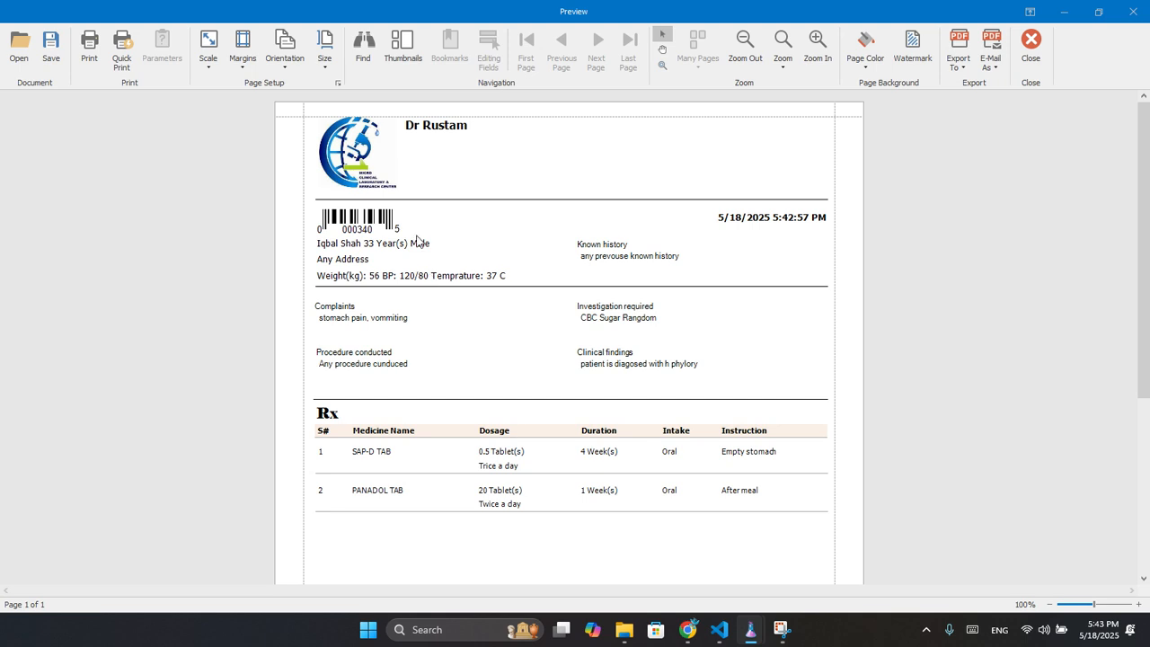
# Review the prescription print preview, close it, and return to Patient Diagnosis.
pyautogui.scroll(-1, 436, 299)
pyautogui.scroll(1, 431, 299)
pyautogui.click(328, 249)
pyautogui.scroll(-5, 648, 428)
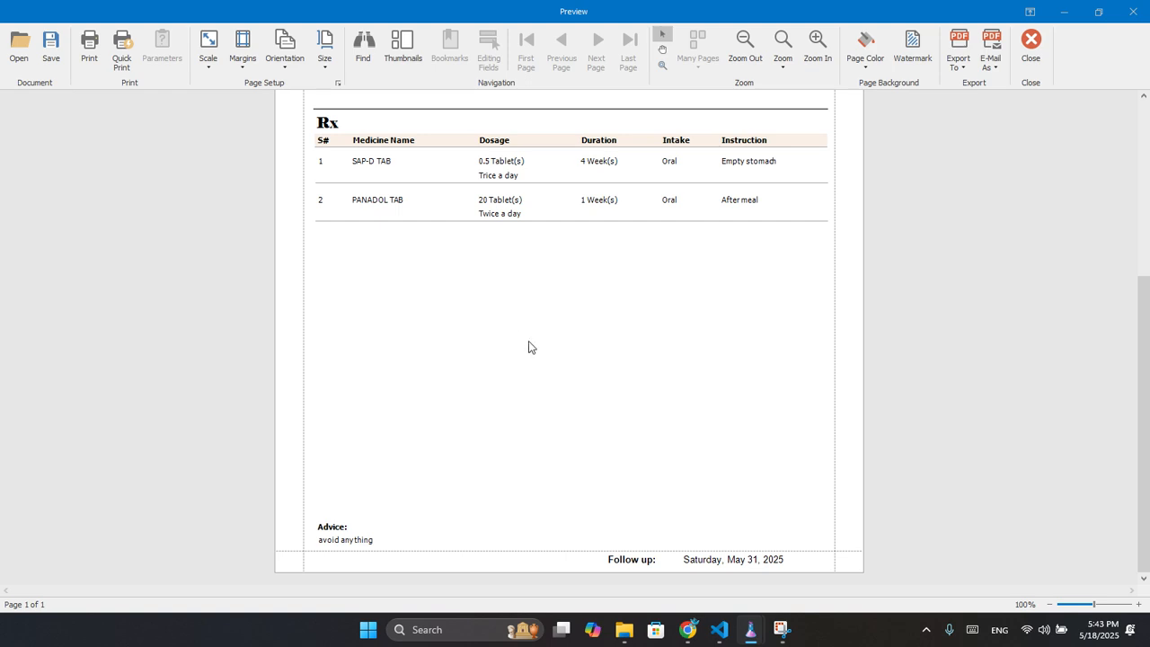
pyautogui.click(1030, 47)
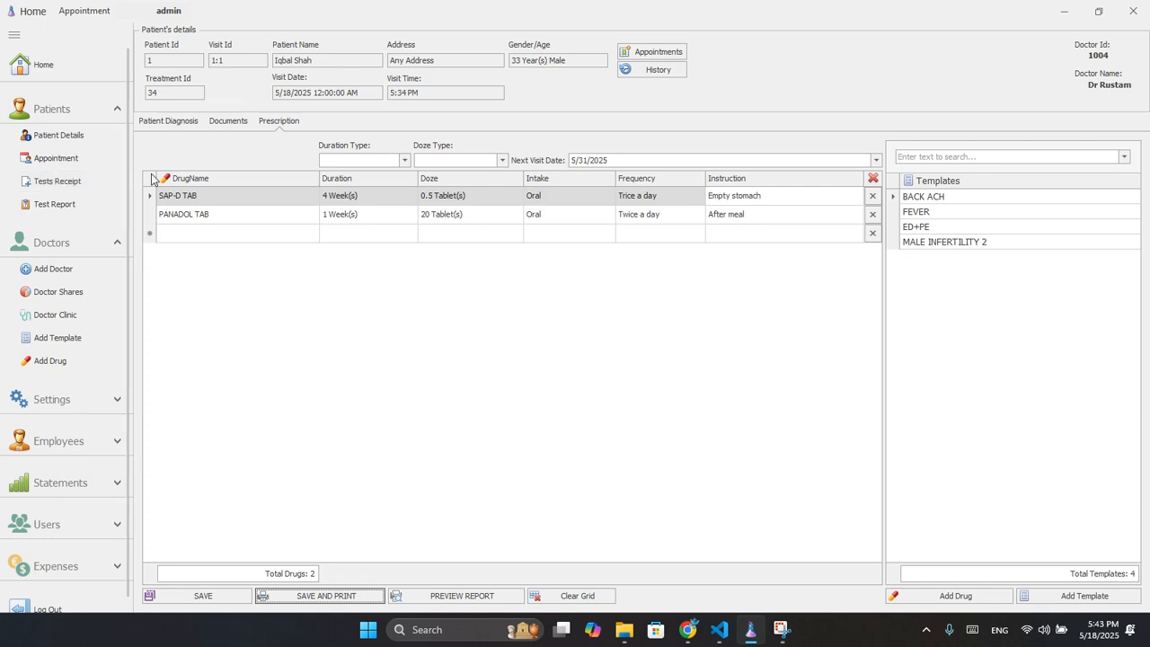
pyautogui.click(217, 123)
pyautogui.click(150, 126)
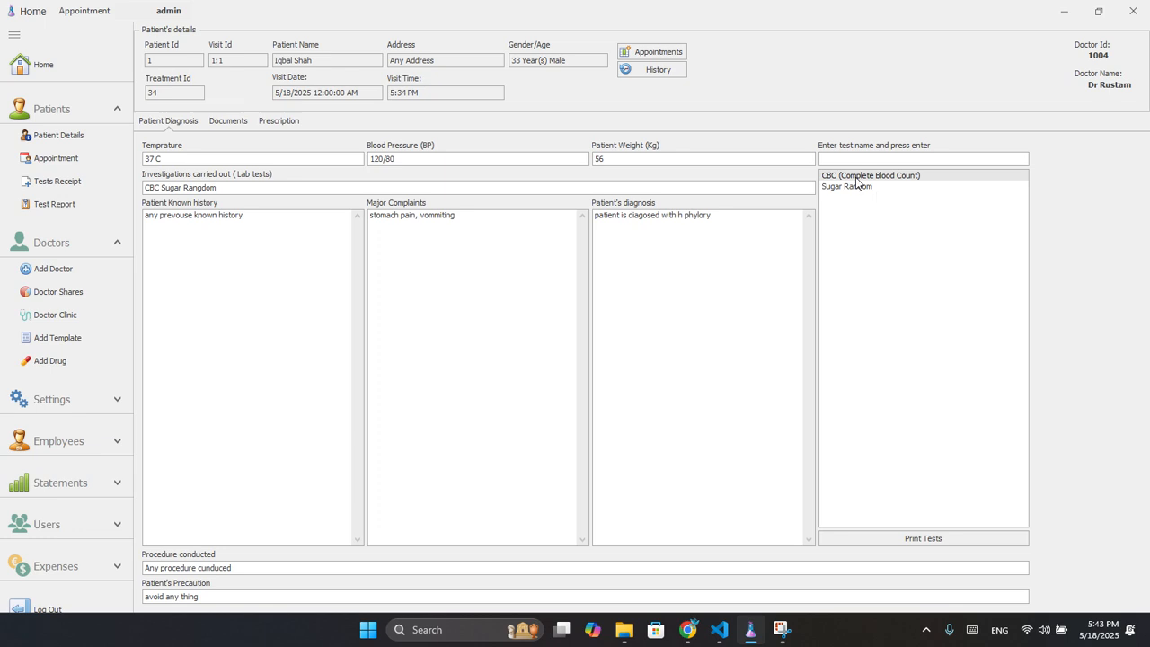
# On Tests Receipt, look up Patient Id 1 and select visit 1:1.
pyautogui.click(50, 183)
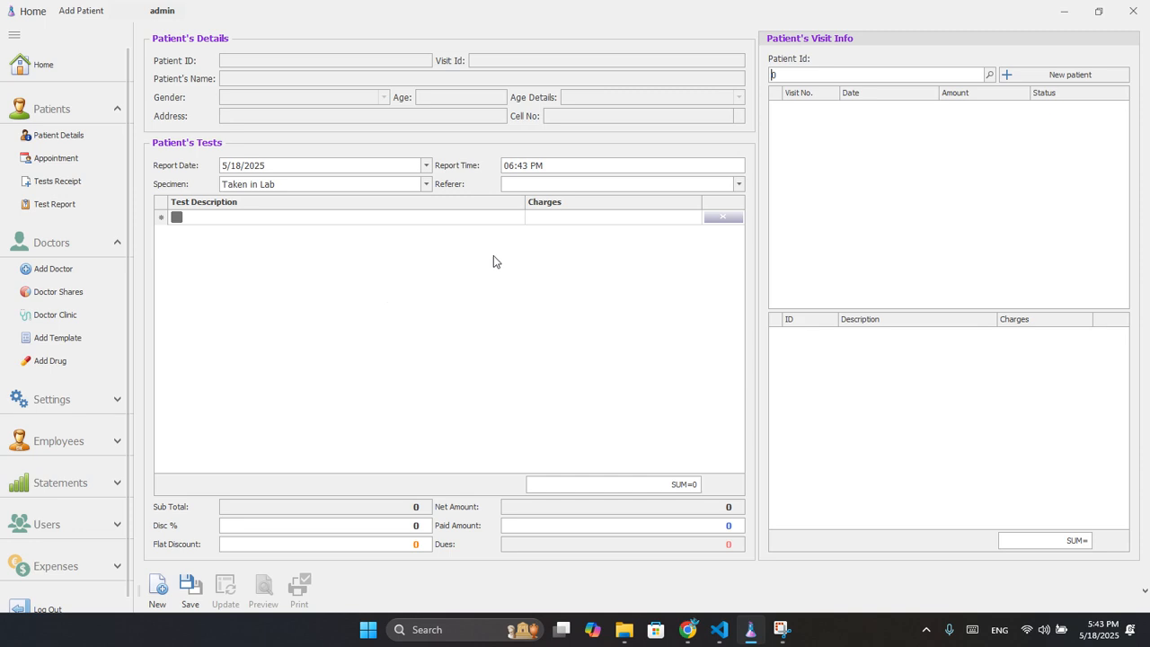
pyautogui.click(784, 72)
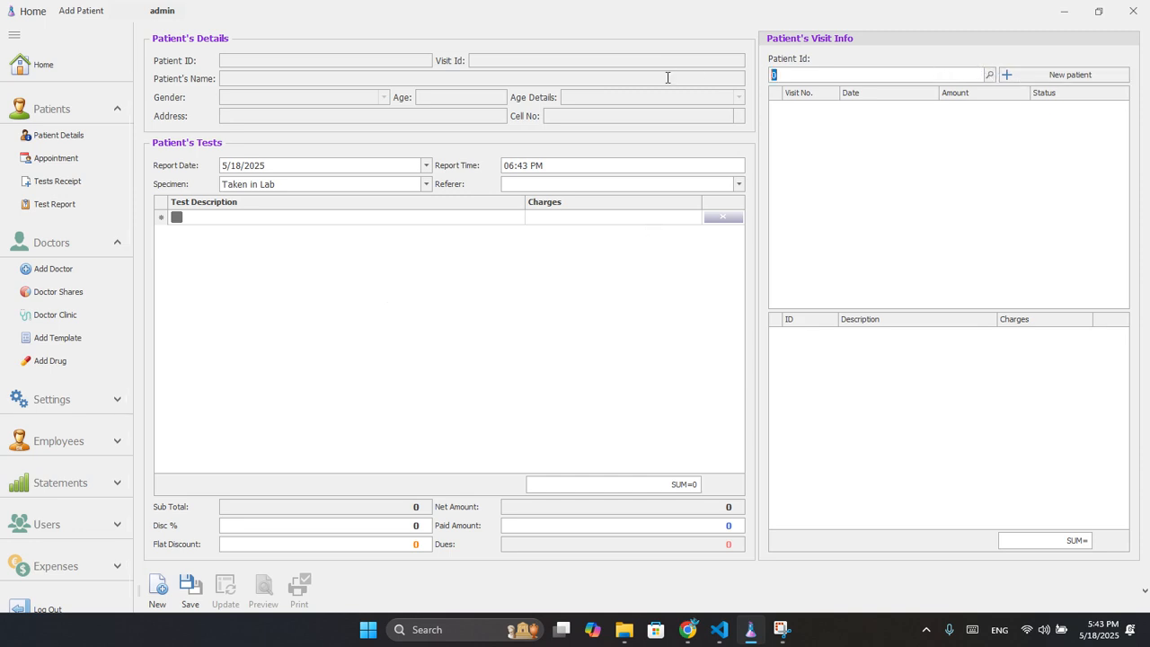
pyautogui.write('1')
pyautogui.press('Return')
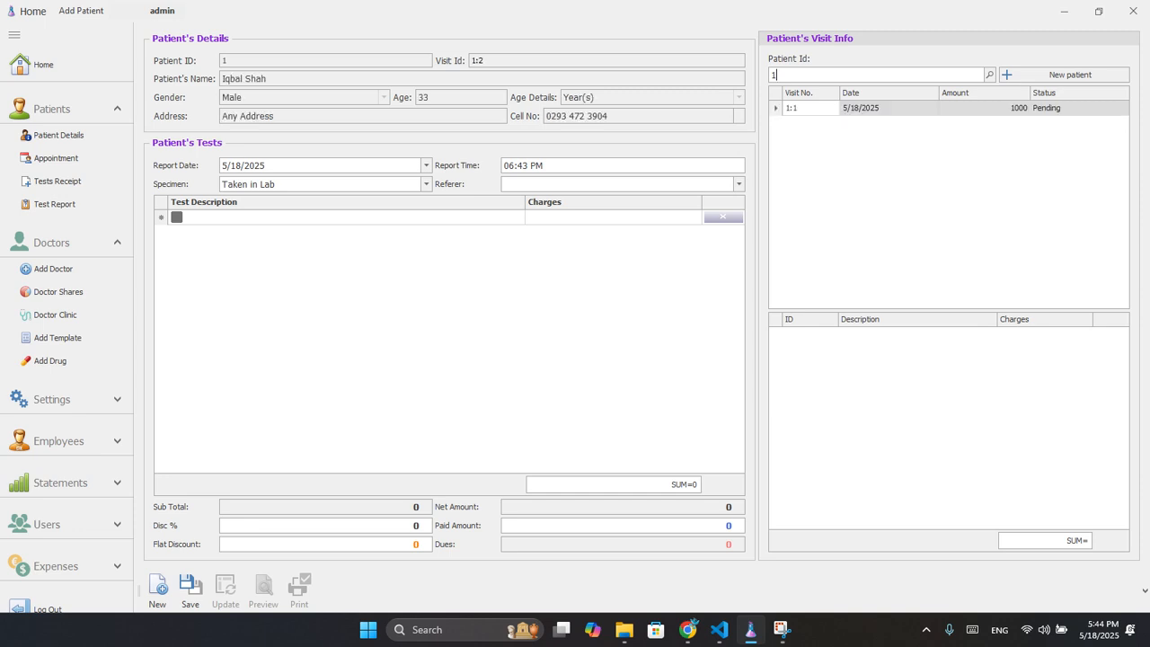
pyautogui.click(797, 111)
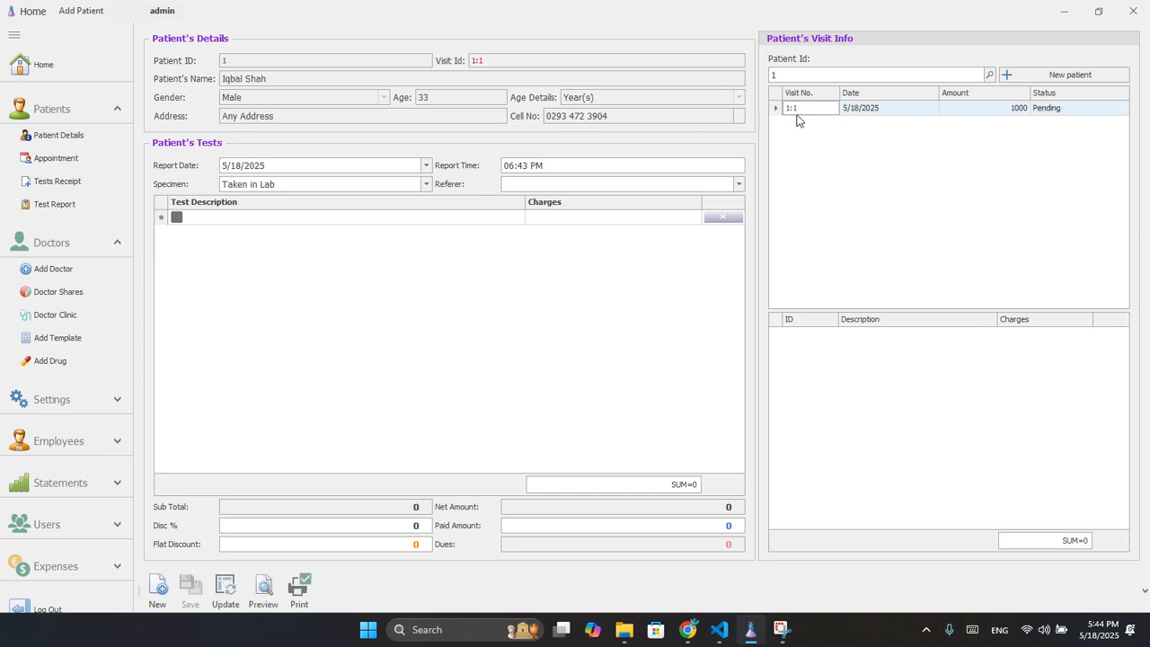
# Add CBC-Blood Complete Examination and Sugar Random to the receipt.
pyautogui.click(290, 219)
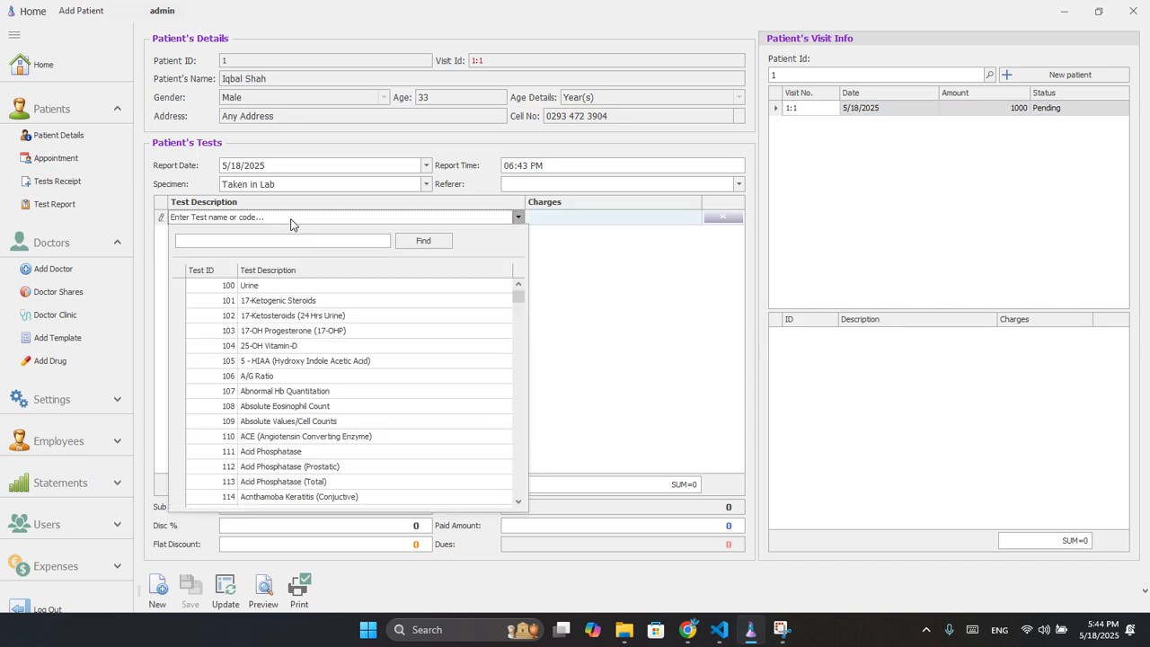
pyautogui.write('cb')
pyautogui.press('Down')
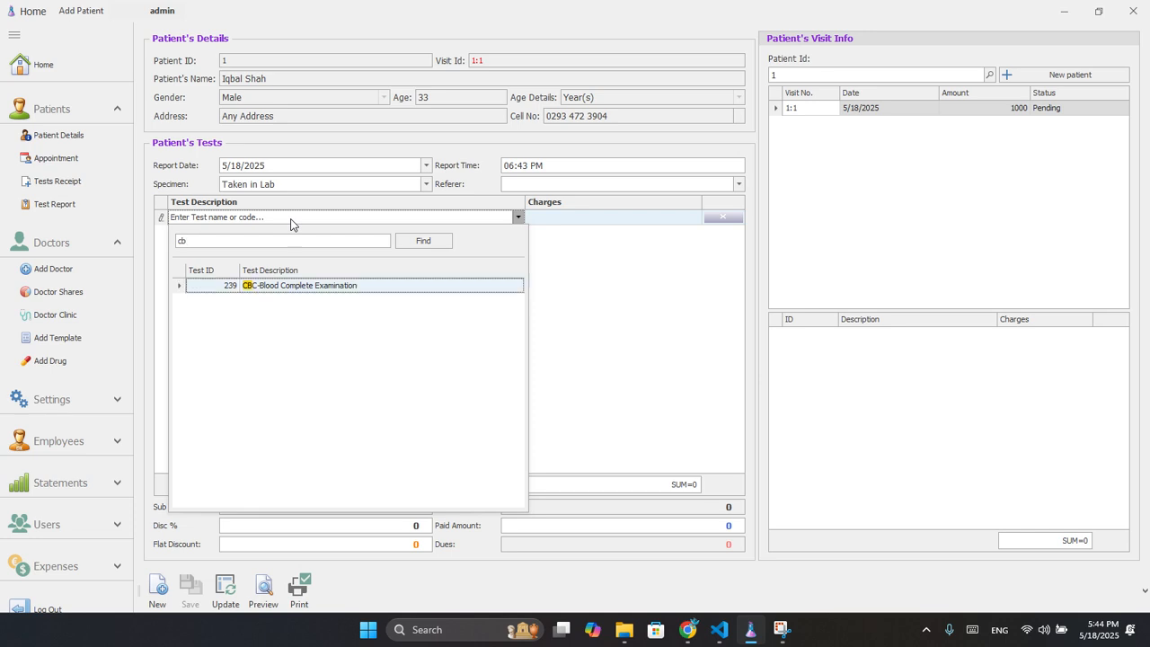
pyautogui.press('Return')
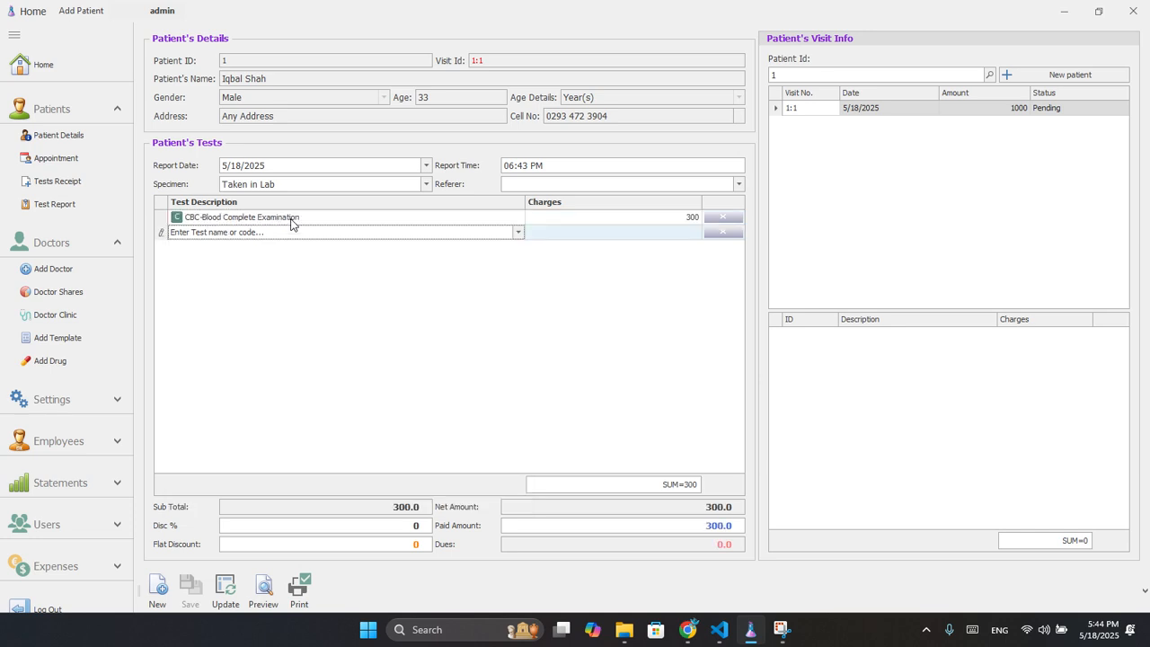
pyautogui.write('sugar ran')
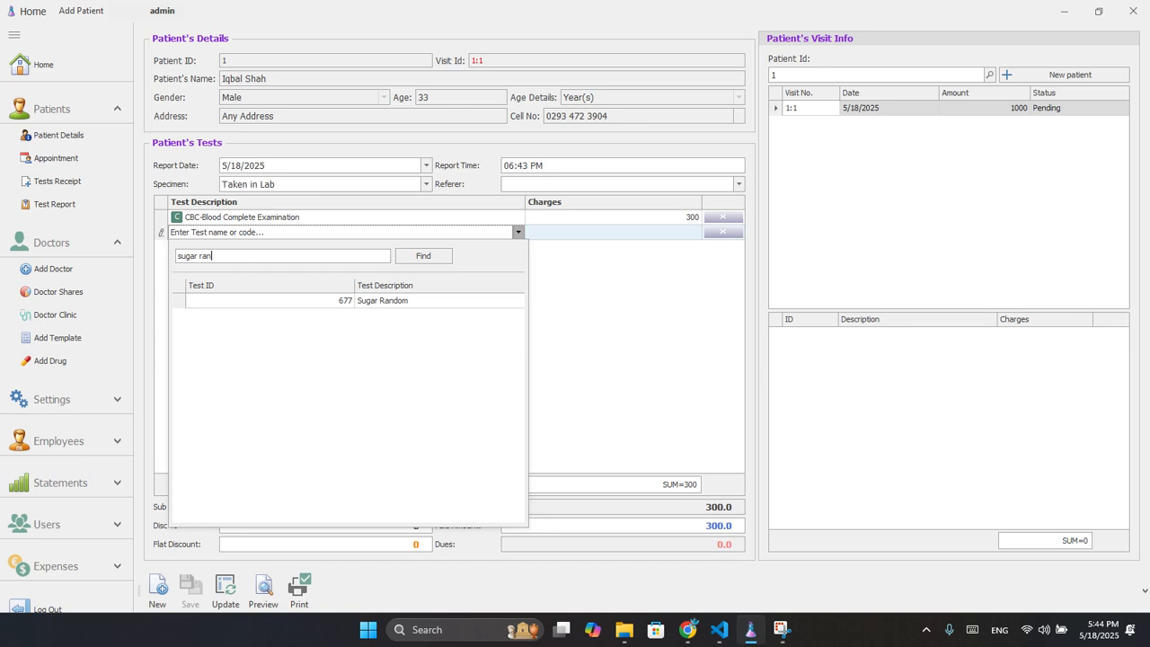
pyautogui.press('Down')
pyautogui.press('Return')
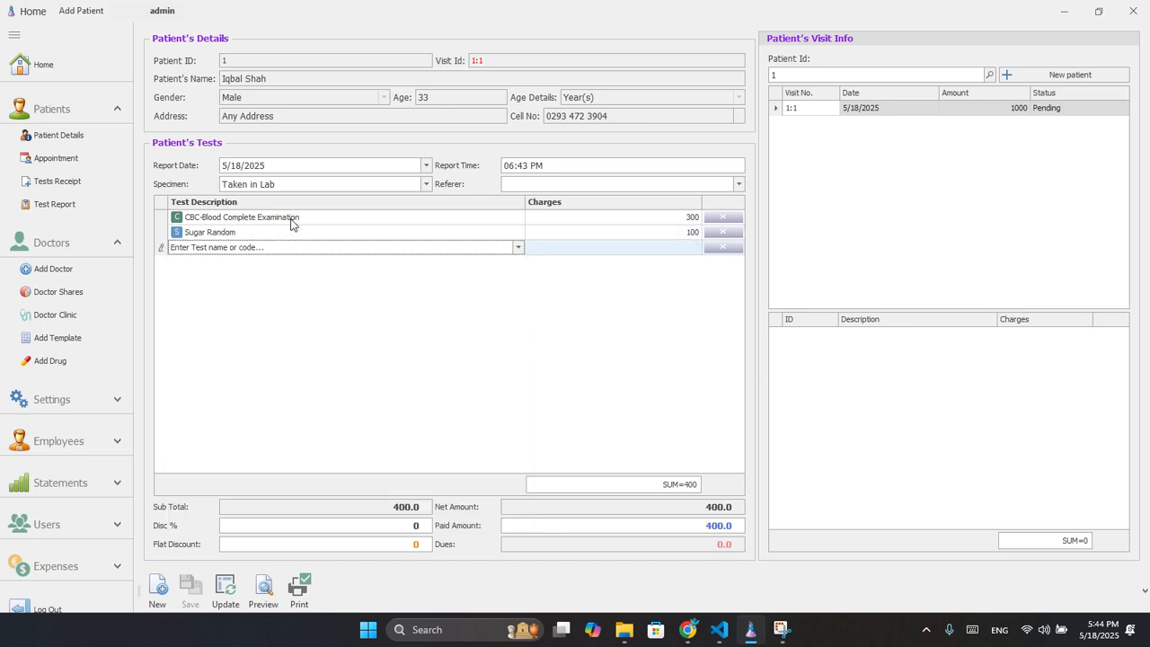
# Choose the referring doctor, save both tests to the visit, and preview the receipt.
pyautogui.click(226, 592)
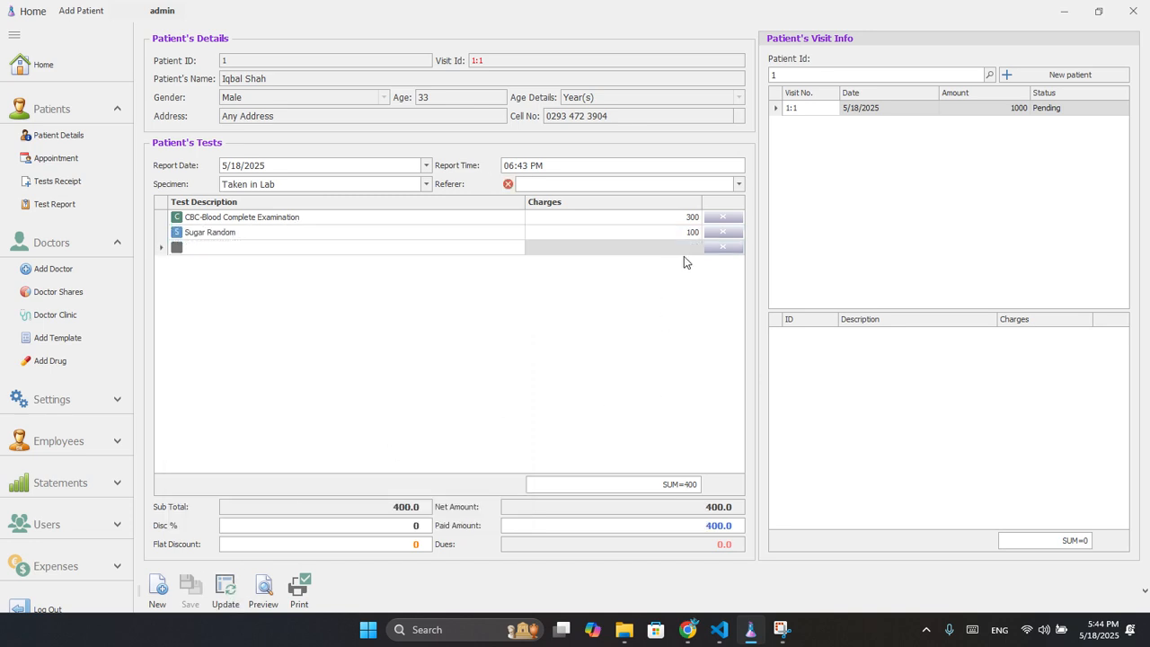
pyautogui.click(738, 184)
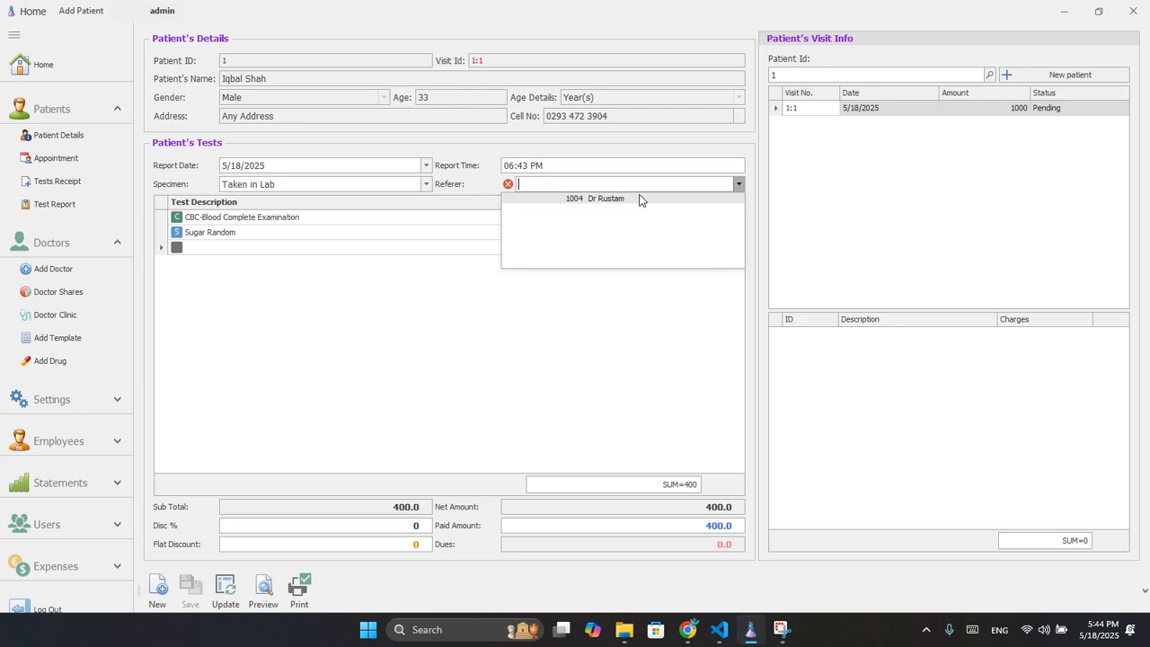
pyautogui.click(591, 199)
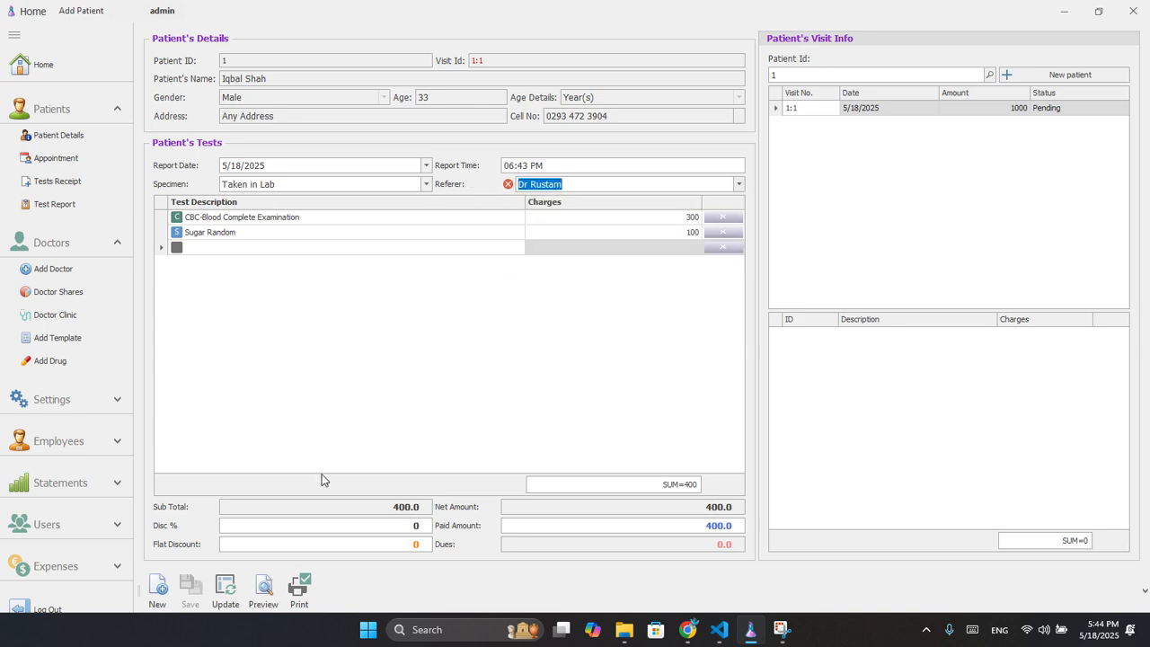
pyautogui.click(226, 588)
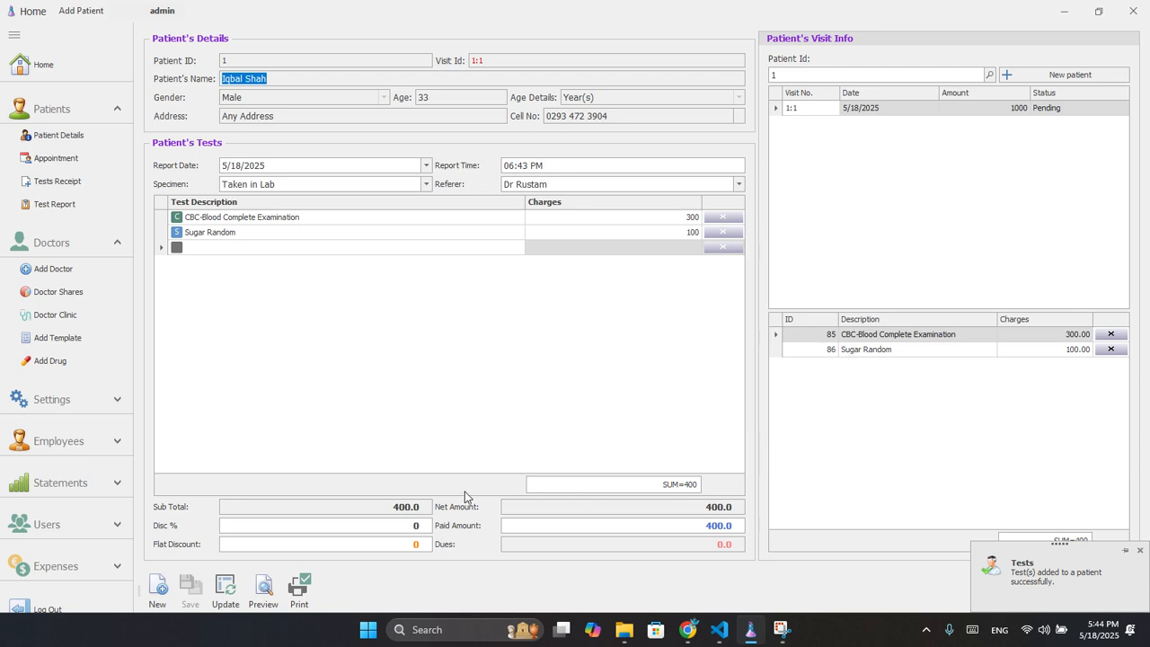
pyautogui.click(254, 600)
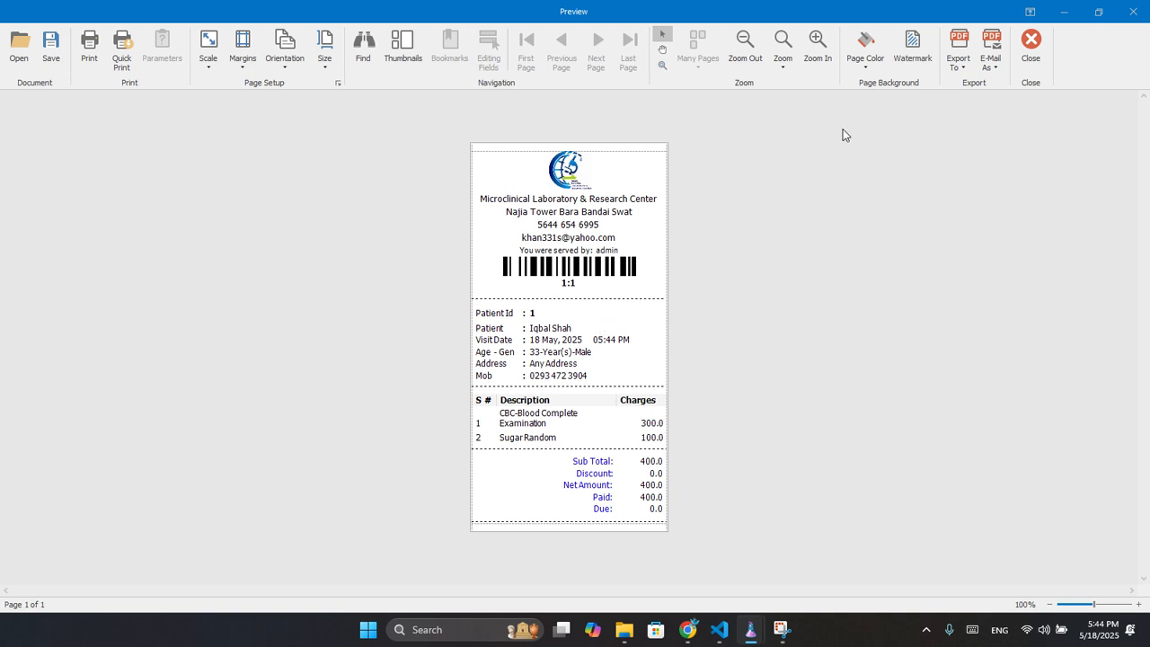
# Close the tests receipt preview after checking the 400 total.
pyautogui.click(1030, 47)
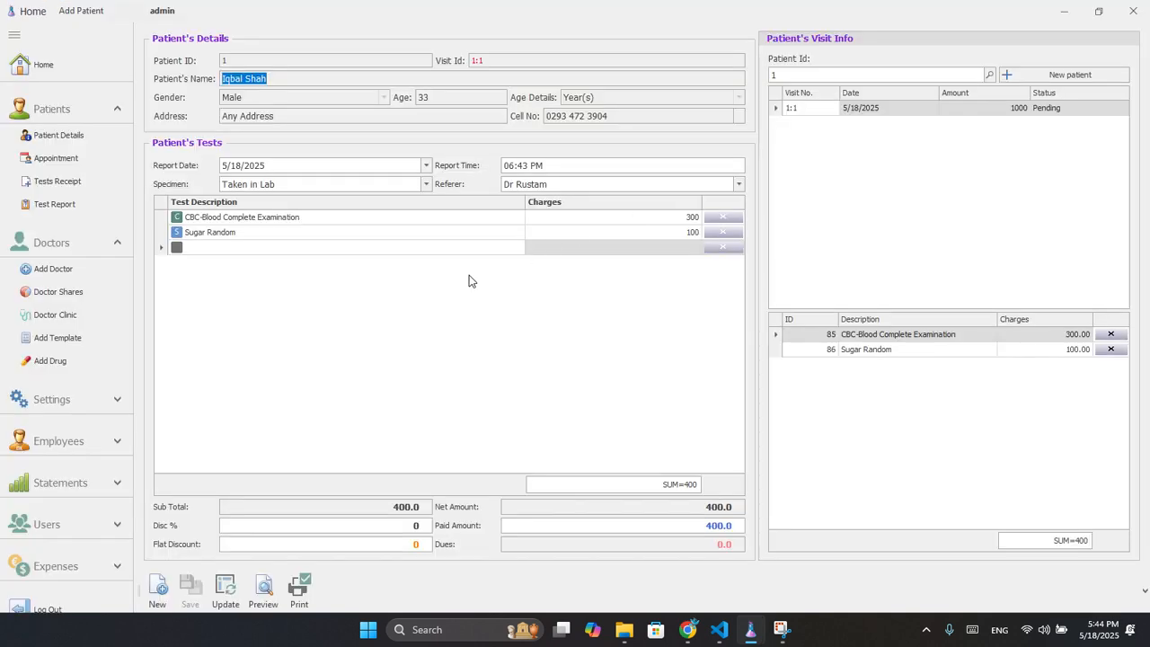
# On Test Report, pick the pending visit from the bell list and load visit 1:1's tests.
pyautogui.click(37, 207)
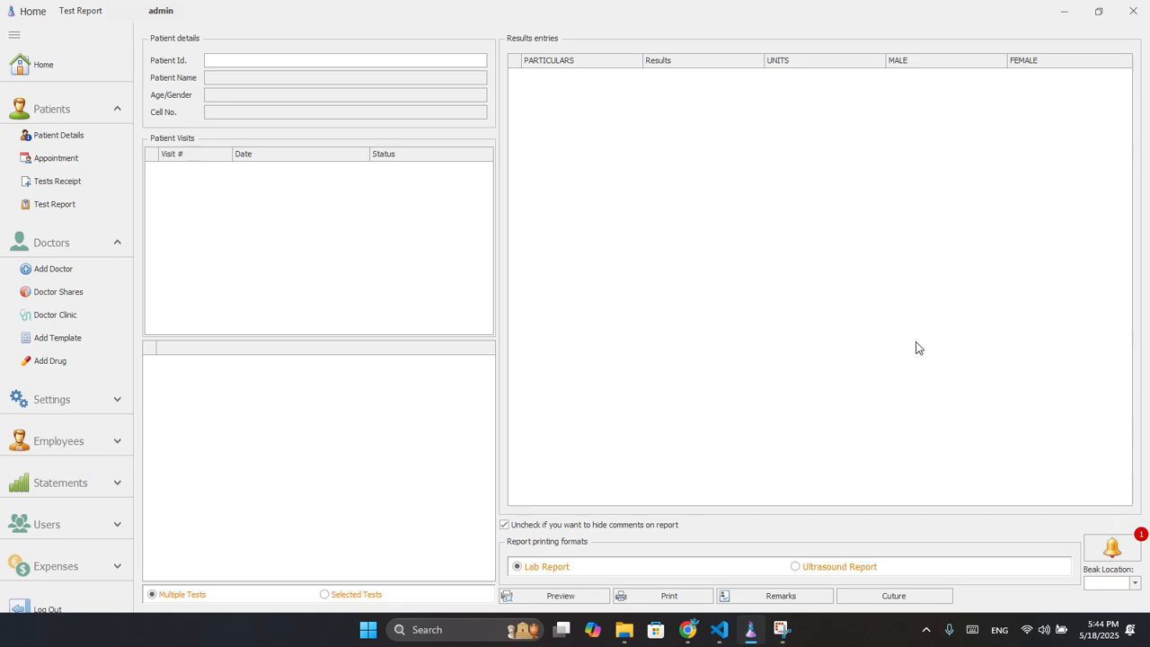
pyautogui.click(1092, 548)
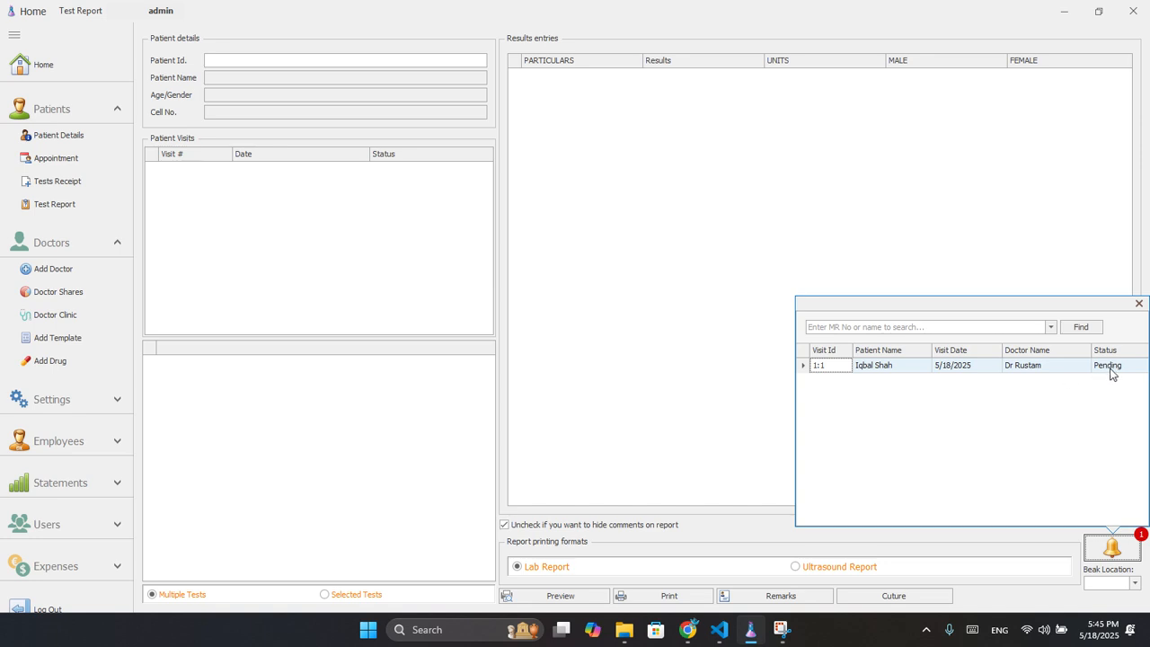
pyautogui.click(864, 367)
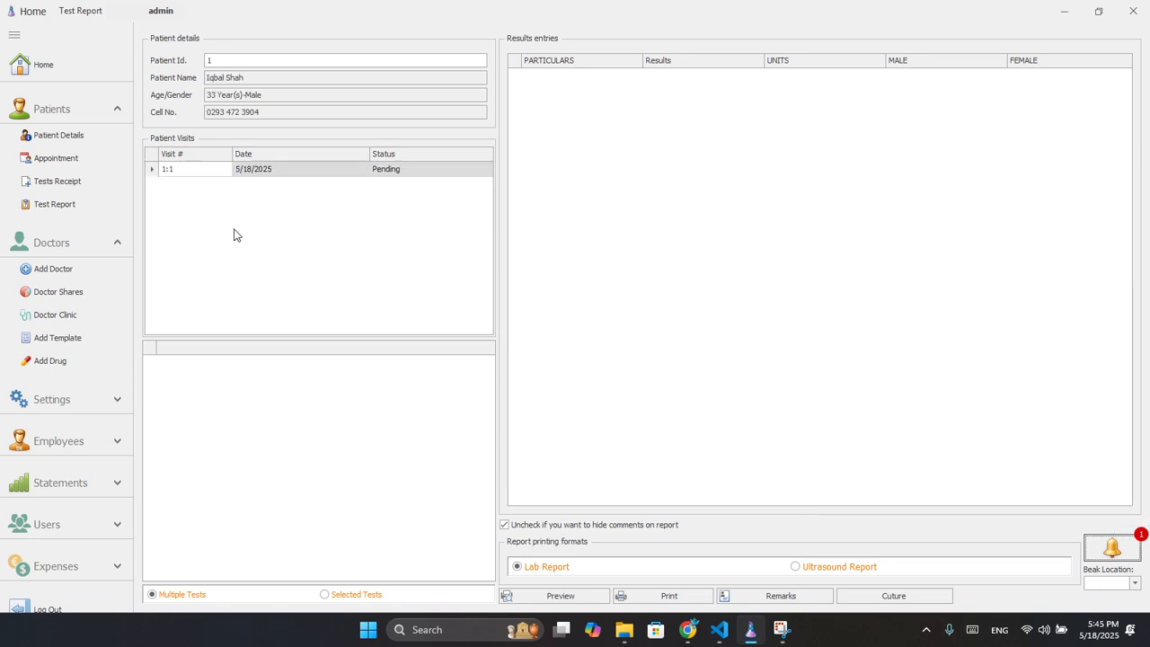
pyautogui.click(175, 175)
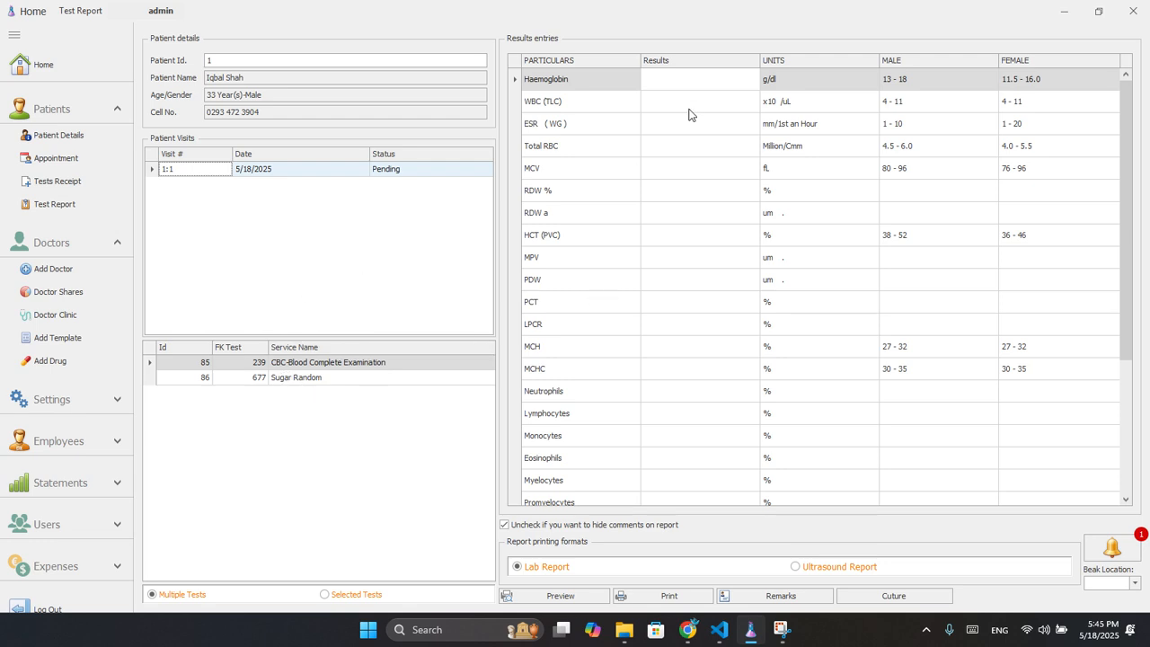
# Enter the CBC results: Haemoglobin 44 and 4 for the remaining test rows.
pyautogui.click(662, 77)
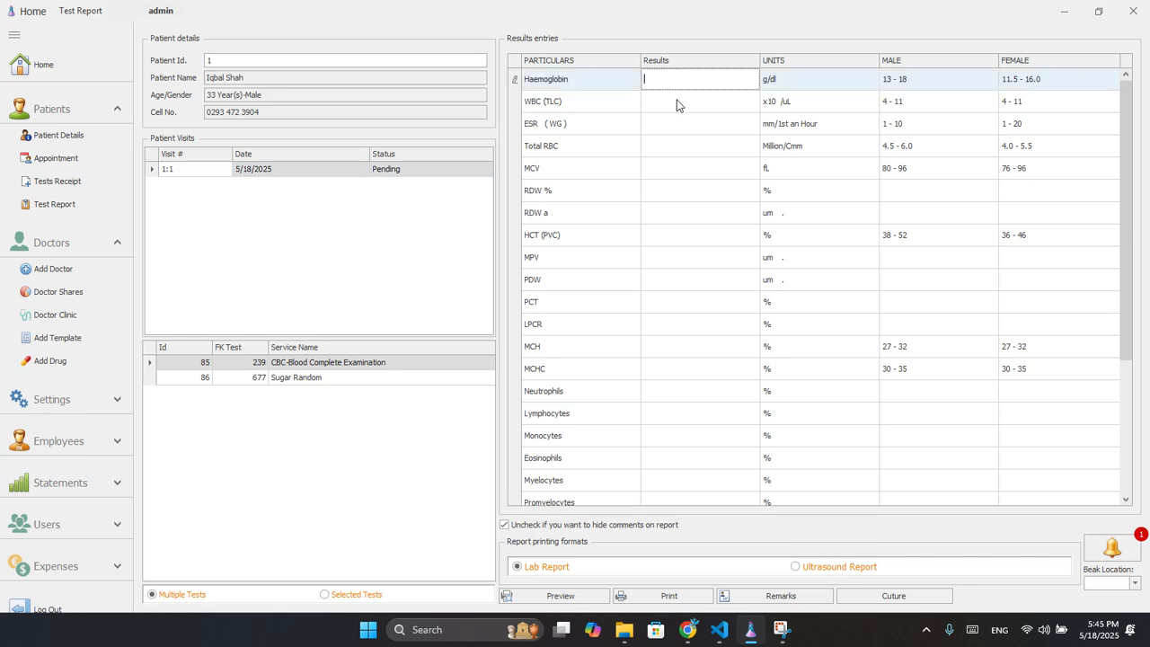
pyautogui.write('44')
pyautogui.press('Return')
pyautogui.write('4 4 4 4 4 4 4 4 4 4 4 4')
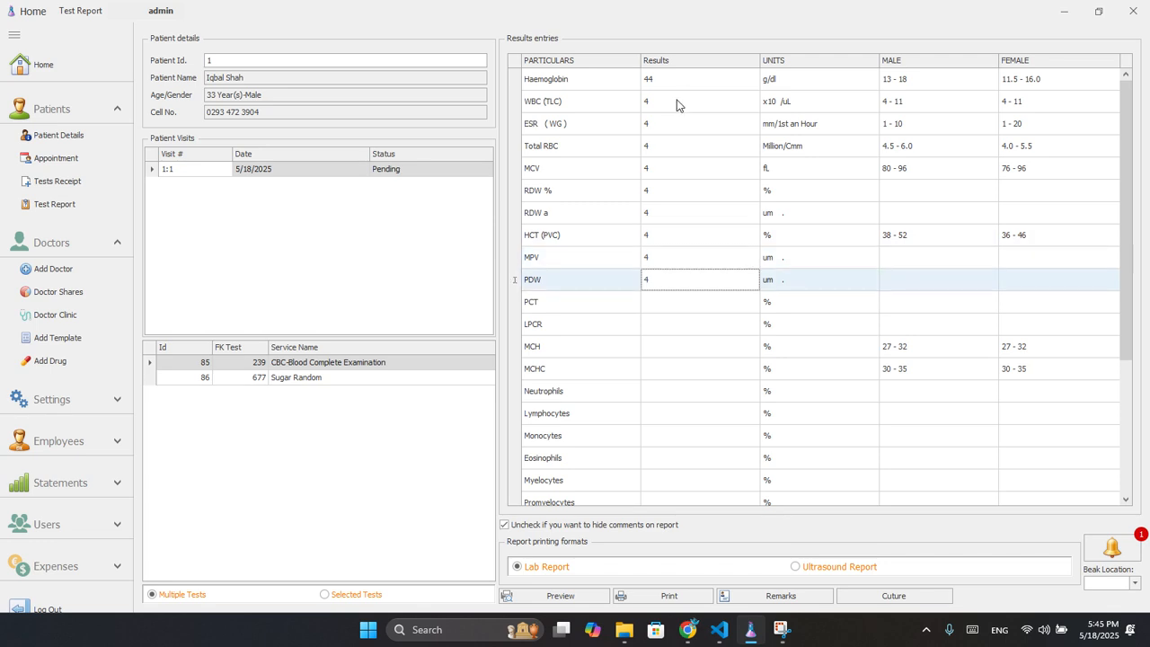
pyautogui.press('Return')
pyautogui.write('4 4 4')
pyautogui.press('Return')
pyautogui.press('Return')
pyautogui.write('4')
pyautogui.press('Return')
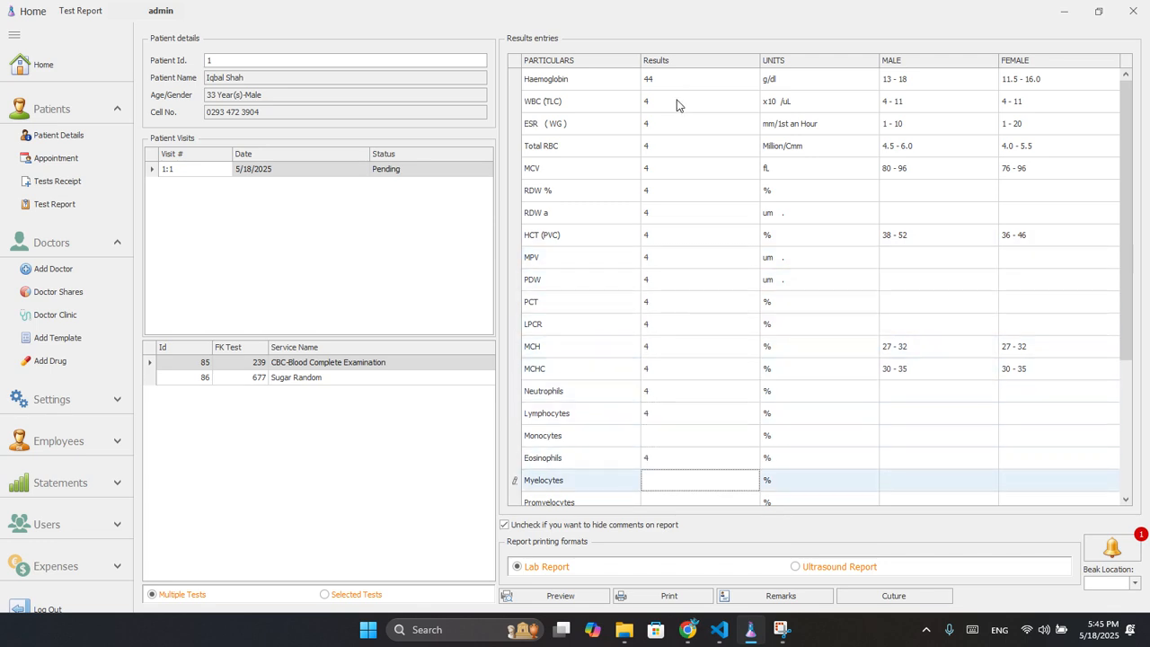
pyautogui.write('4')
pyautogui.press('Return')
pyautogui.press('Return')
pyautogui.write('4')
pyautogui.press('Return')
pyautogui.press('Return')
pyautogui.press('Return')
pyautogui.write('4')
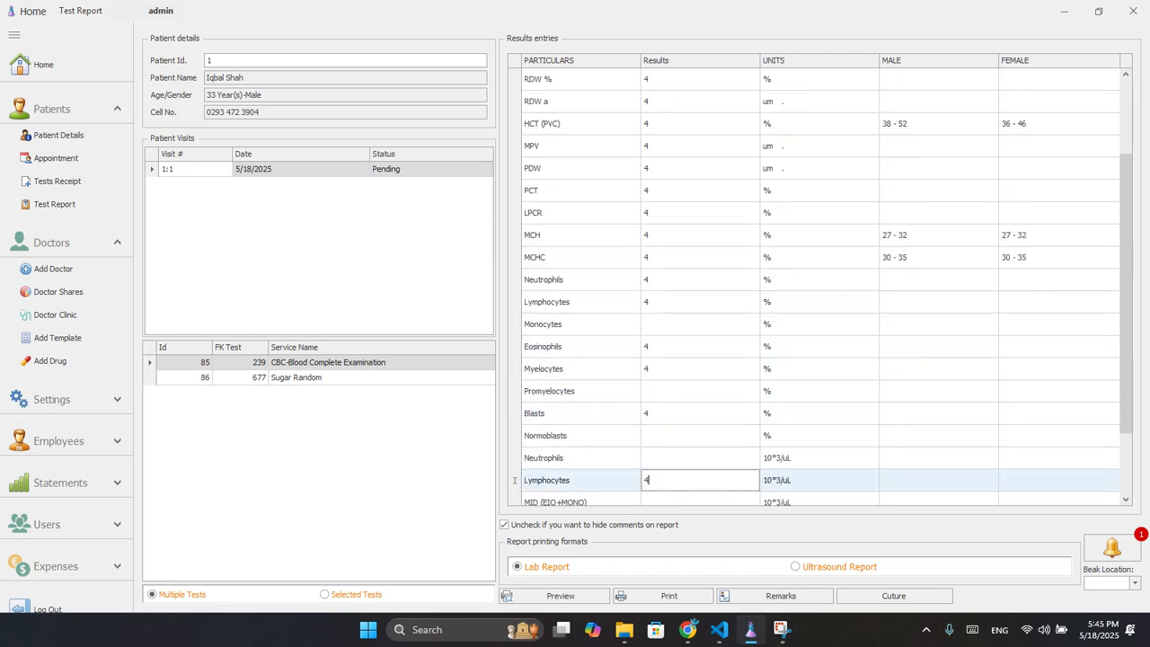
pyautogui.press('Return')
pyautogui.press('Return')
pyautogui.press('Return')
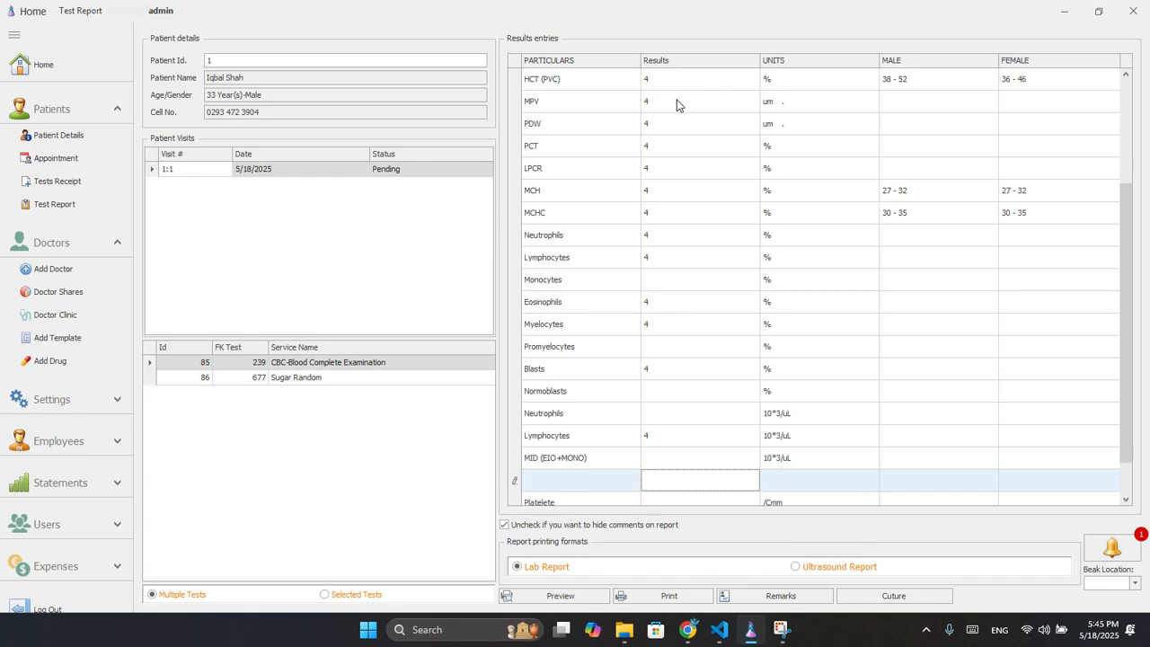
pyautogui.write('4')
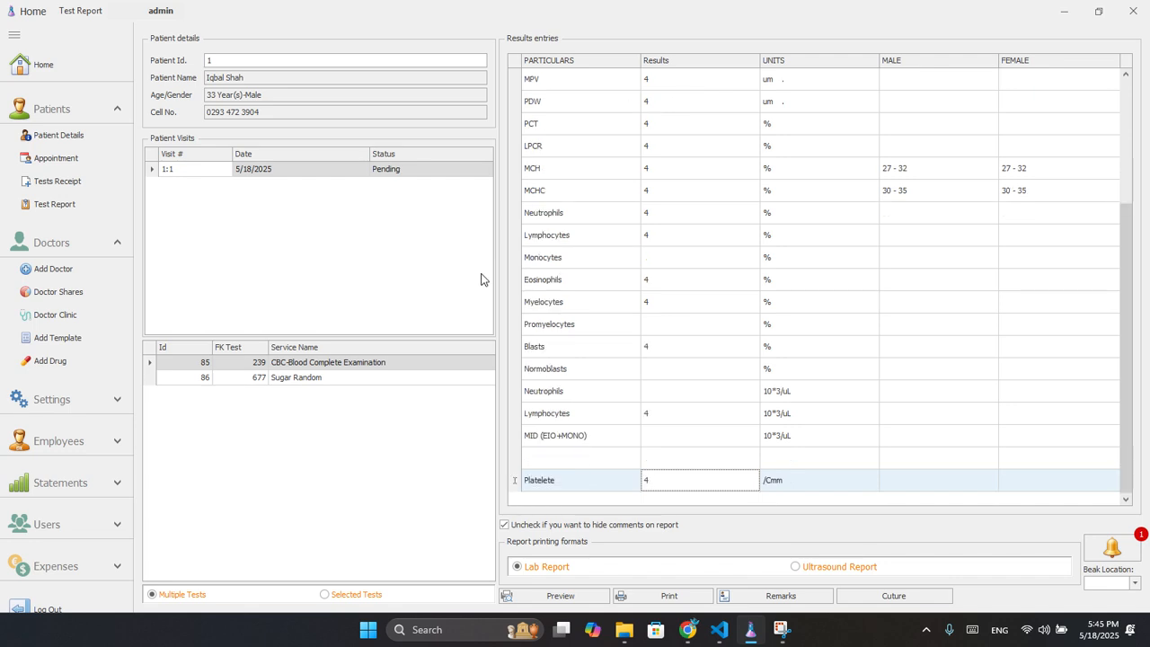
# Record 54 as the Sugar Random result.
pyautogui.click(333, 380)
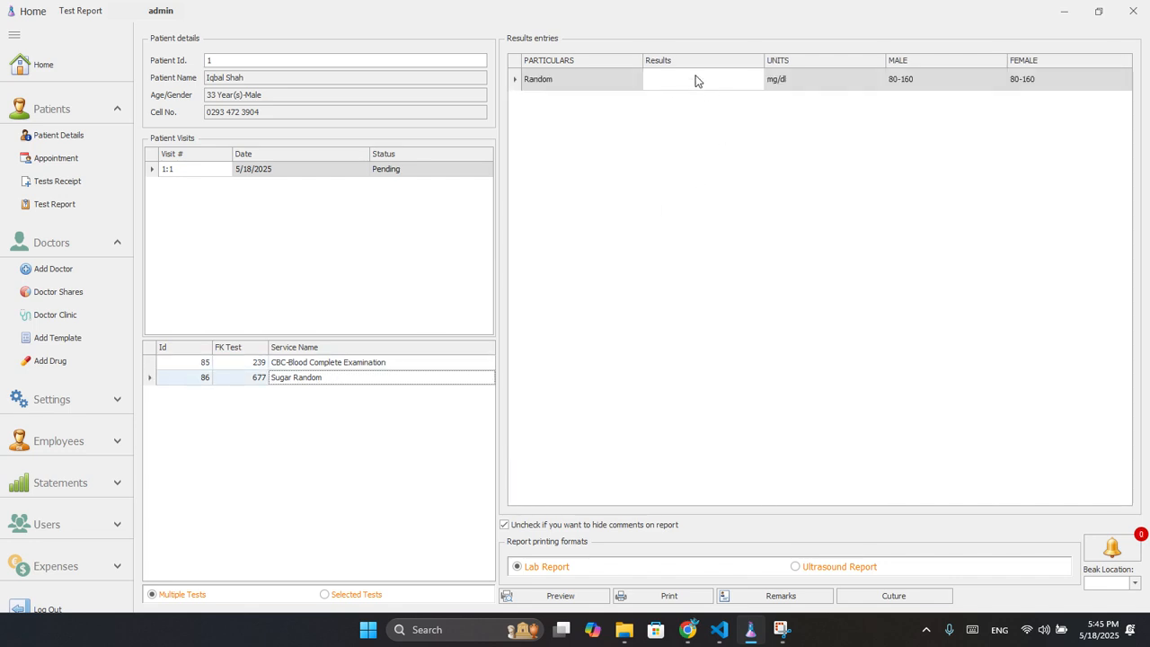
pyautogui.click(695, 80)
pyautogui.write('54')
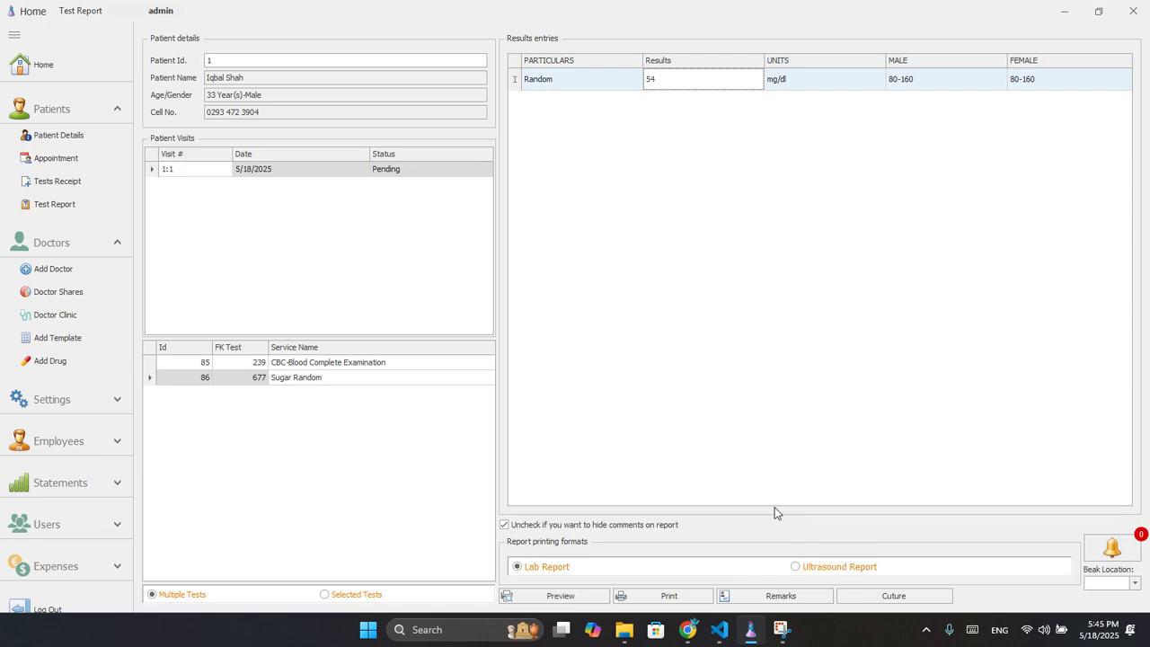
pyautogui.click(554, 595)
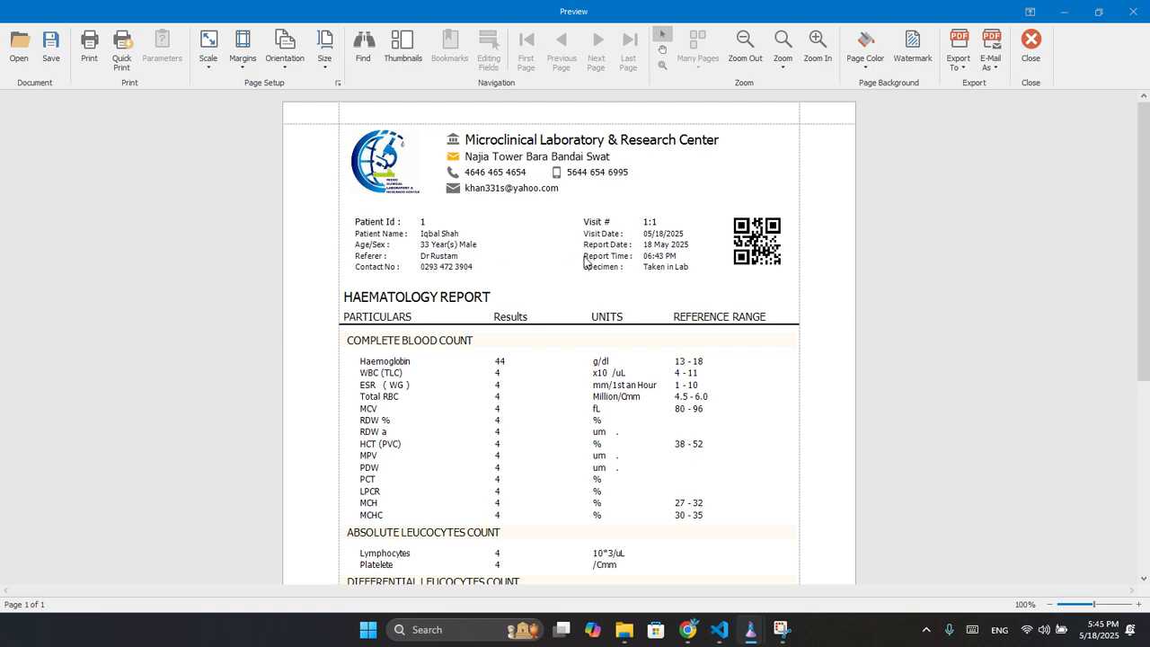
pyautogui.scroll(-2, 584, 303)
pyautogui.scroll(-1, 583, 304)
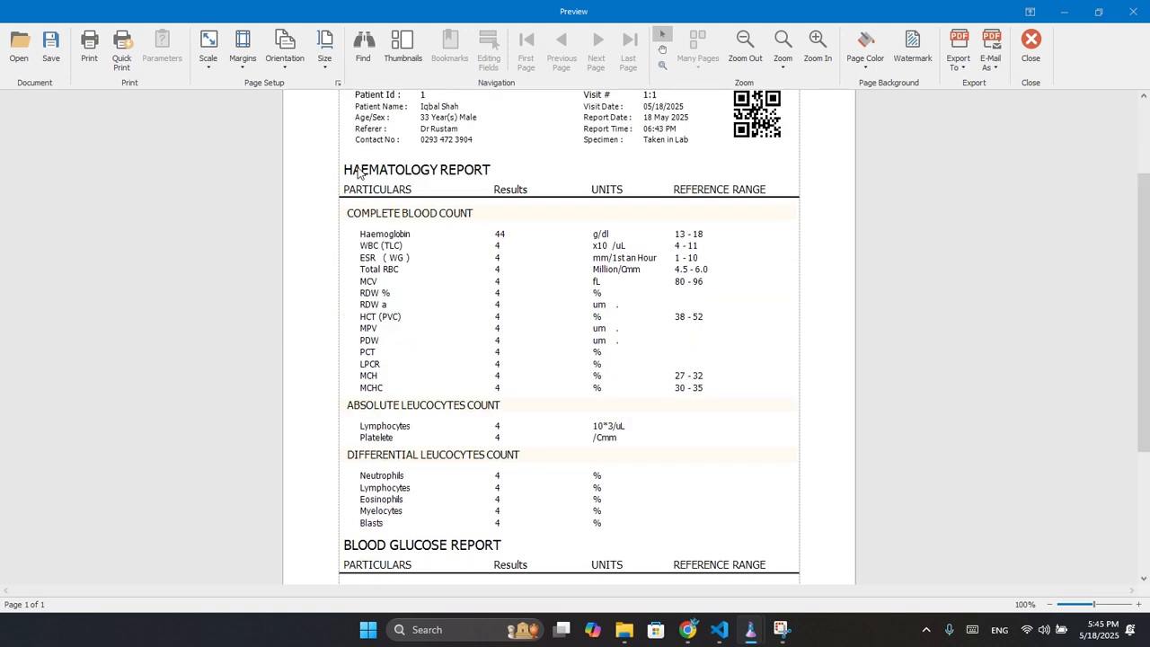
pyautogui.moveTo(356, 171); pyautogui.dragTo(699, 527)
pyautogui.scroll(-3, 778, 439)
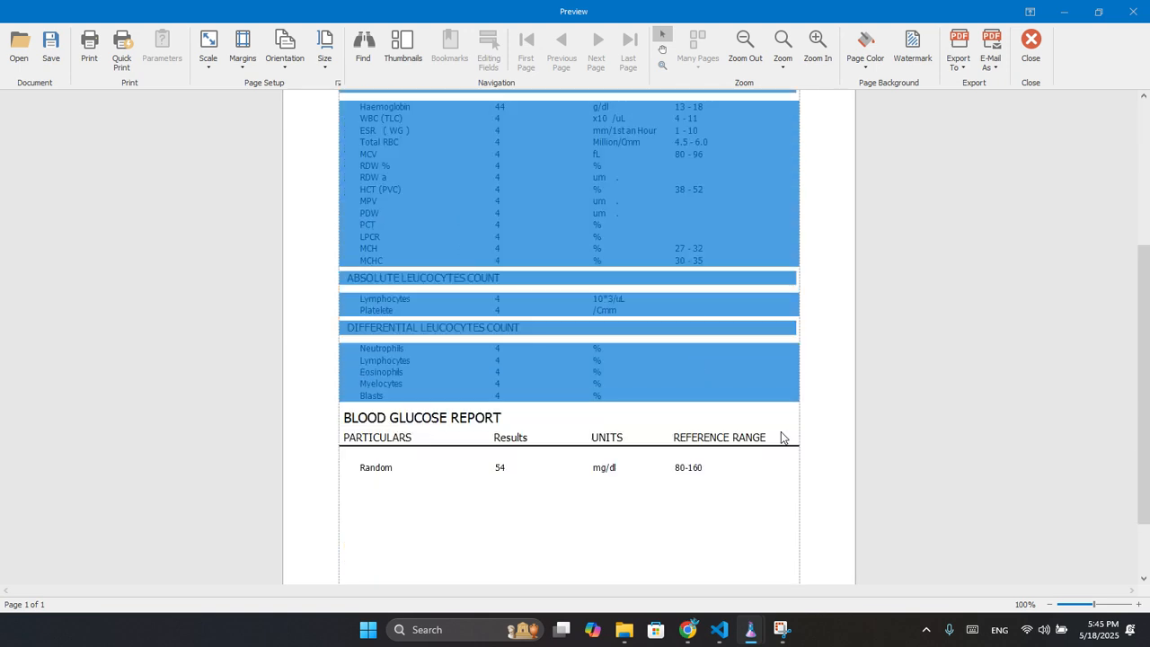
pyautogui.moveTo(350, 422); pyautogui.dragTo(744, 479)
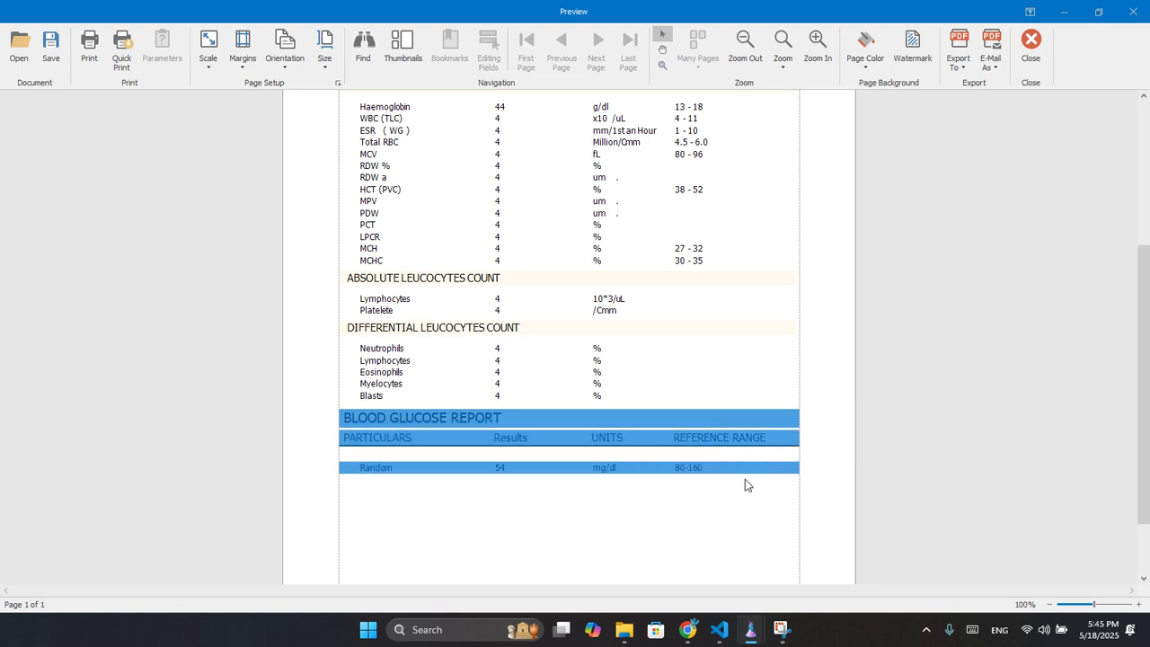
pyautogui.click(1038, 55)
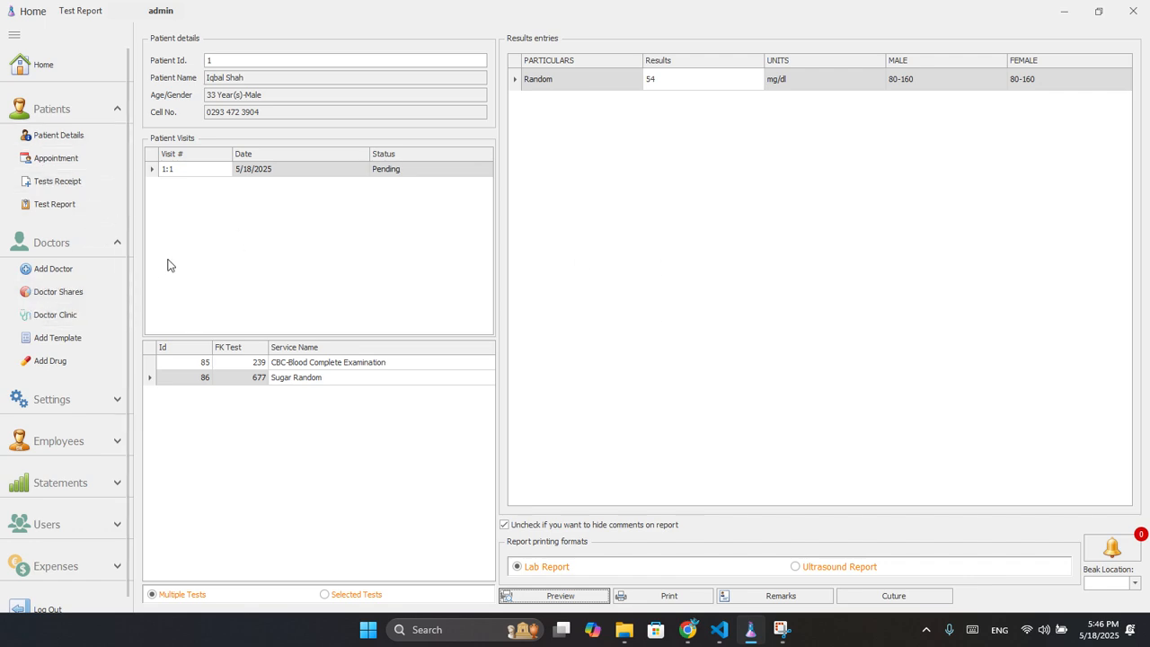
# Log into the Doctor Clinic as the consulting doctor and load visit 1:1 from Appointments.
pyautogui.click(42, 157)
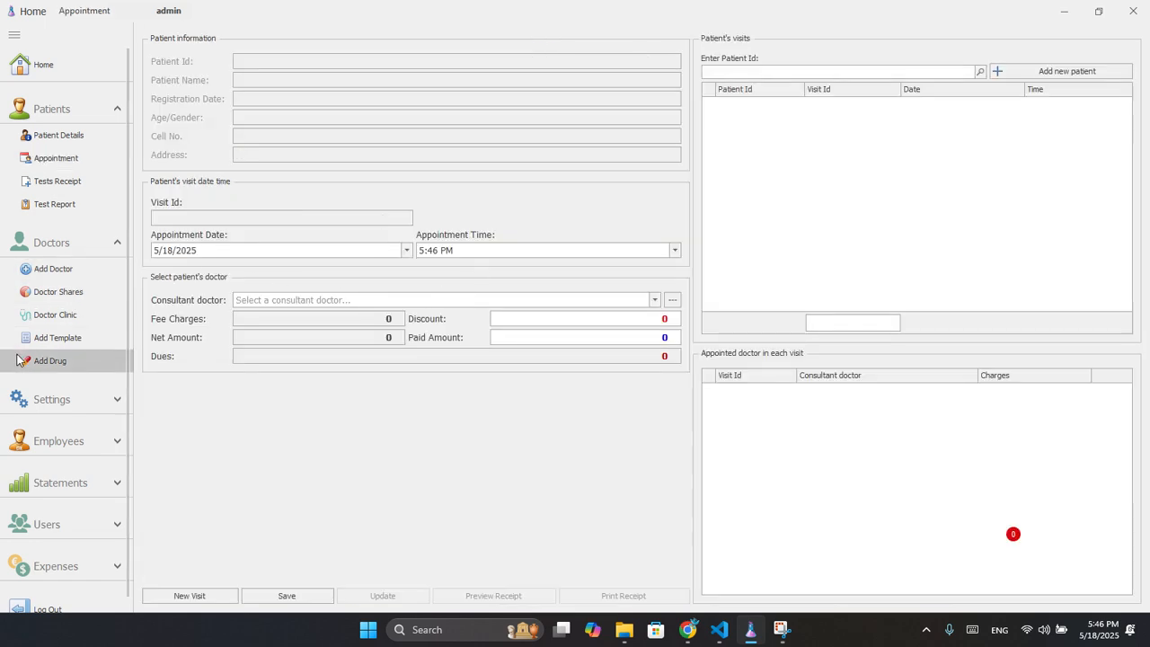
pyautogui.click(54, 314)
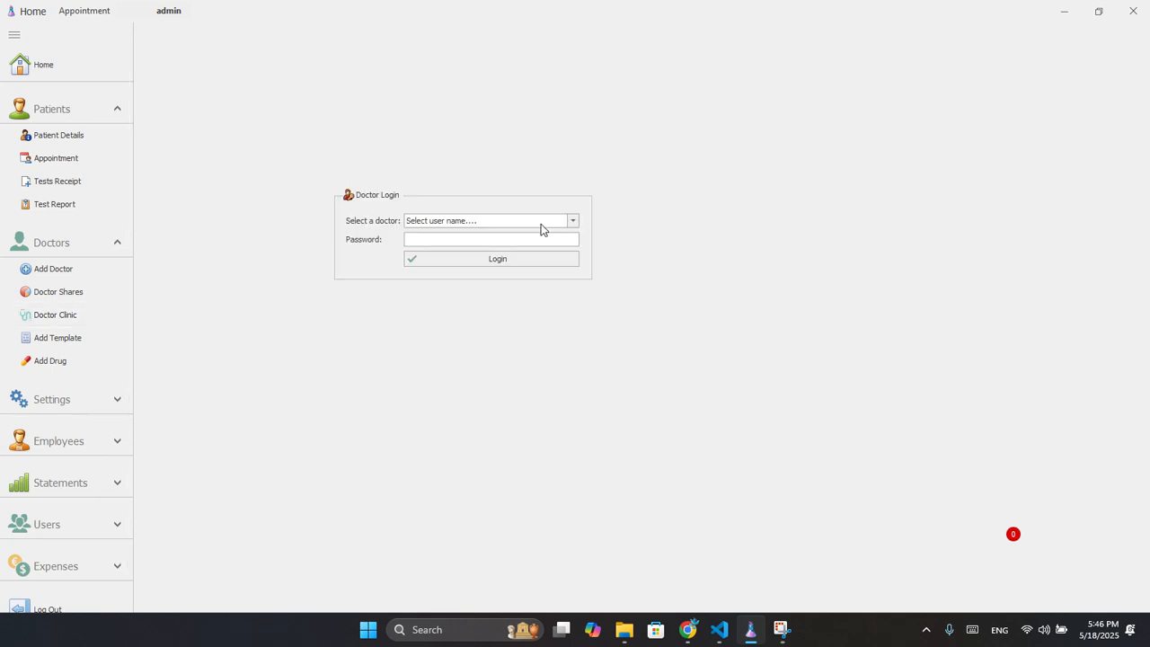
pyautogui.click(569, 220)
pyautogui.click(495, 244)
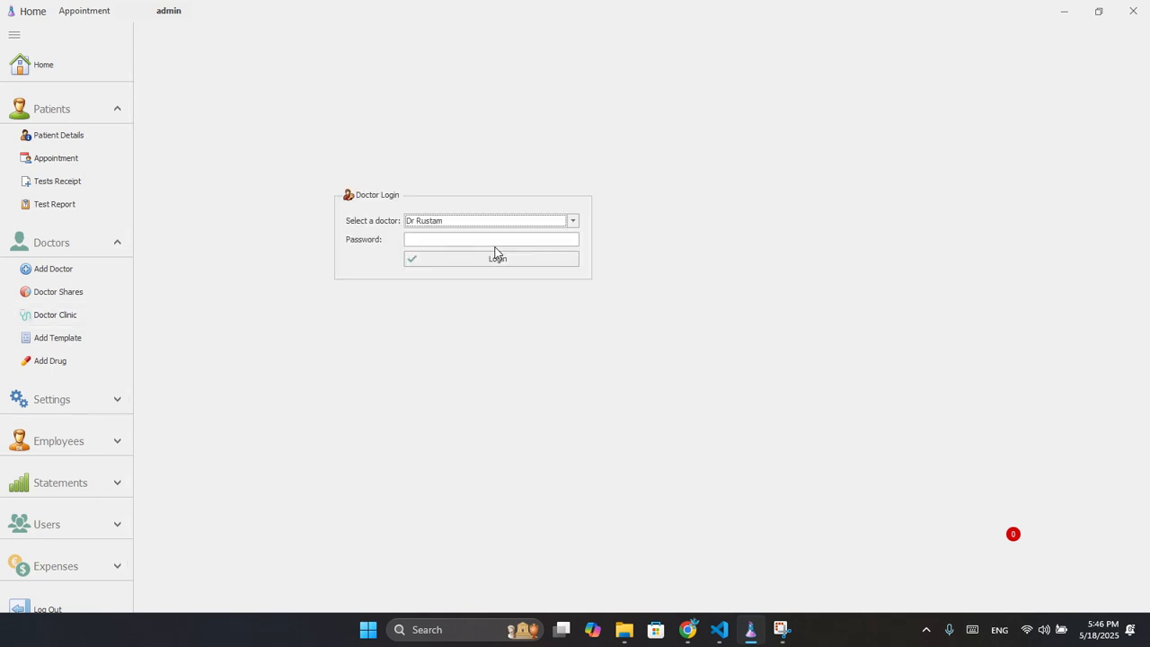
pyautogui.click(439, 243)
pyautogui.write('***')
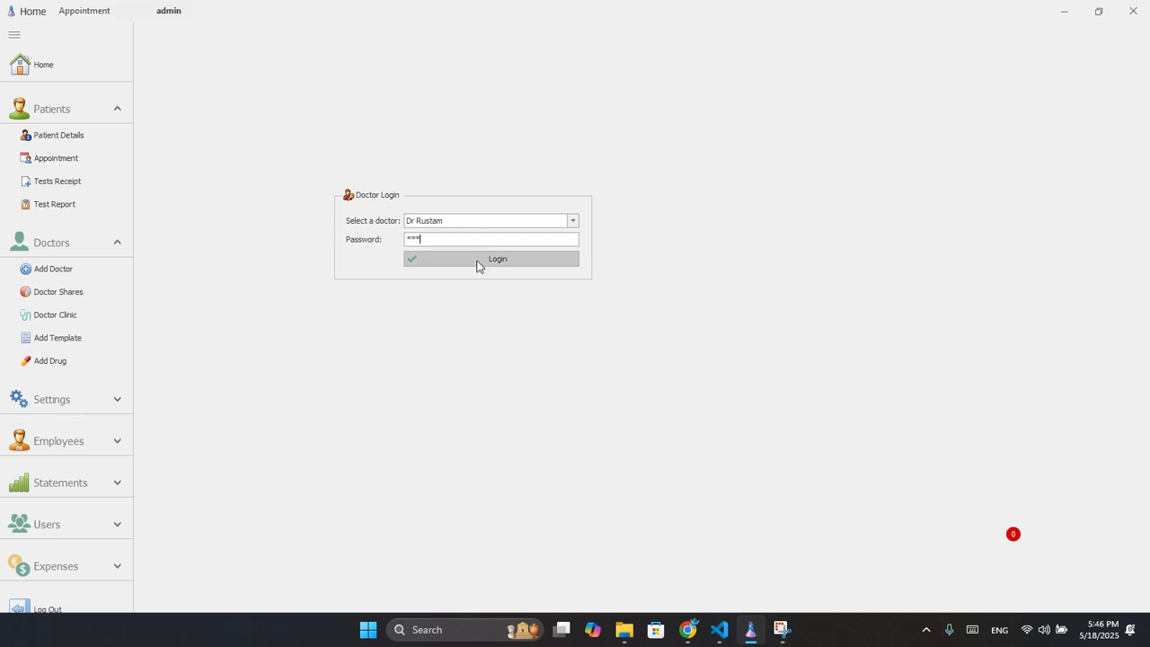
pyautogui.click(477, 266)
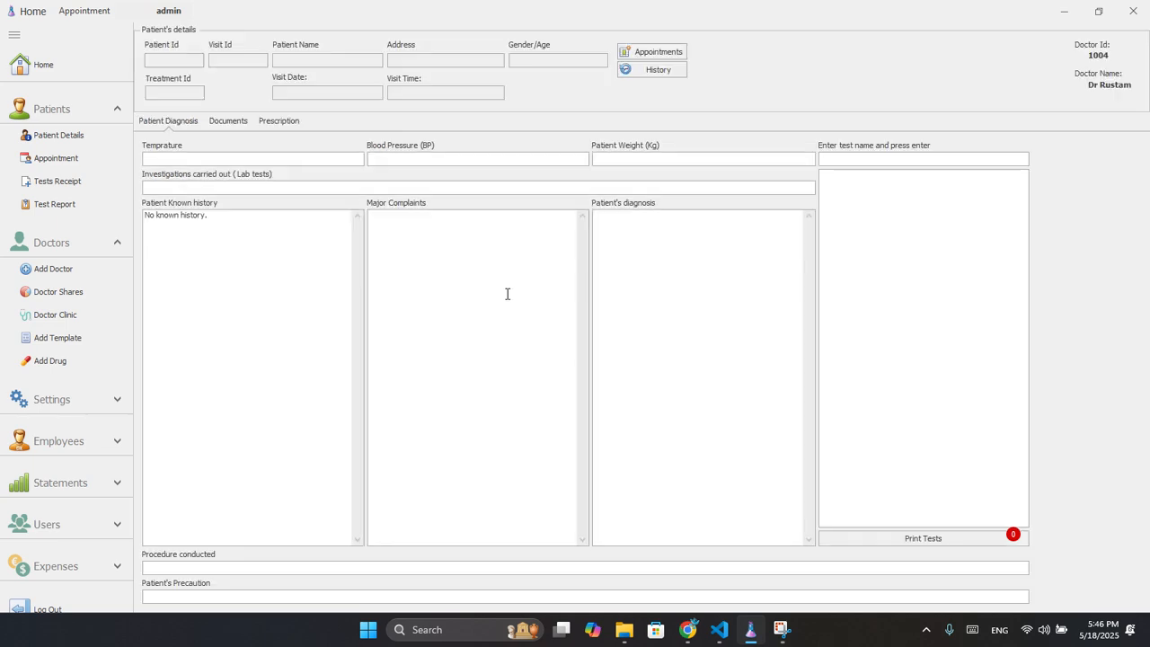
pyautogui.click(654, 69)
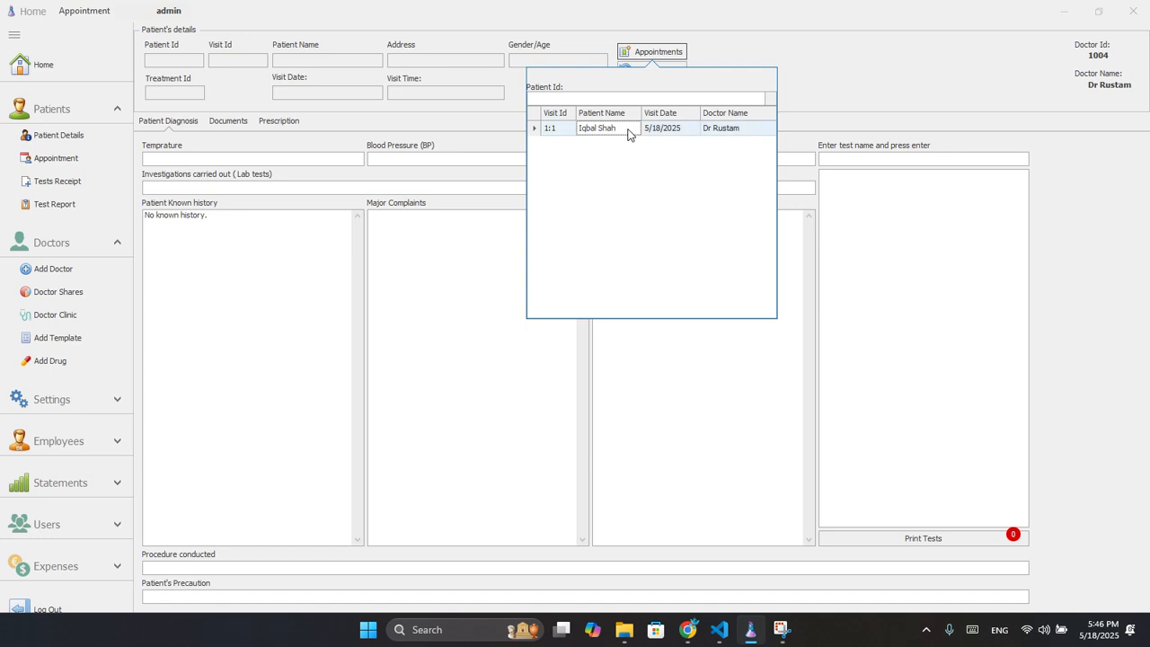
pyautogui.doubleClick(629, 131)
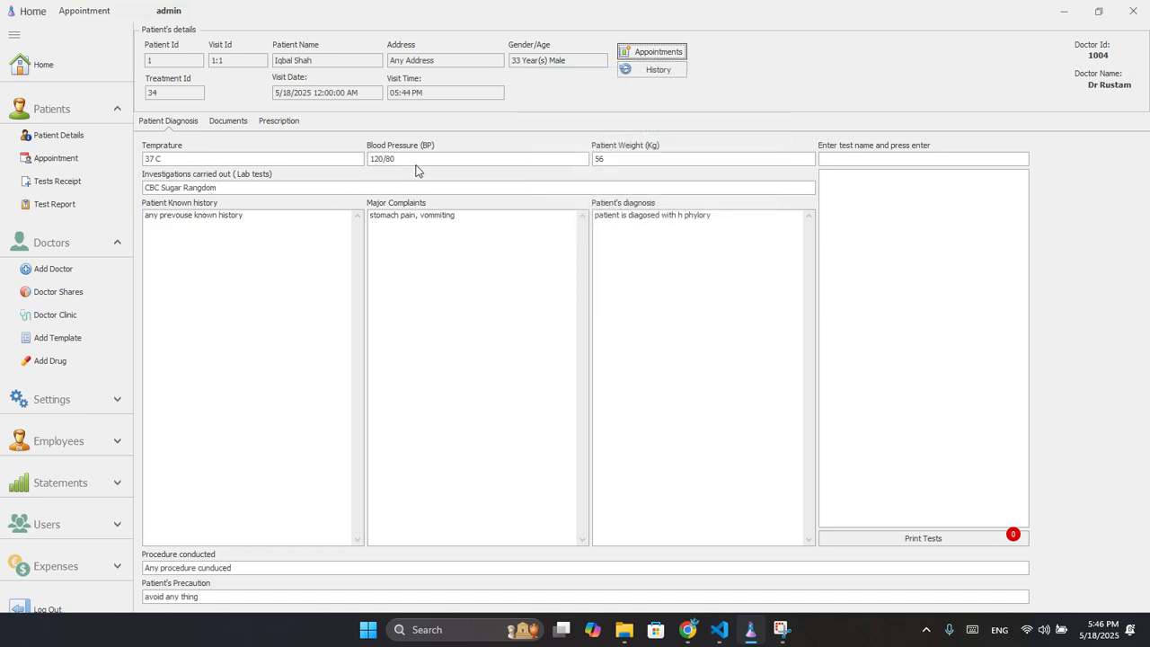
# Open History for visit 1:1, browse Diagnosis and Medication, ending on Tests Conducted.
pyautogui.click(628, 72)
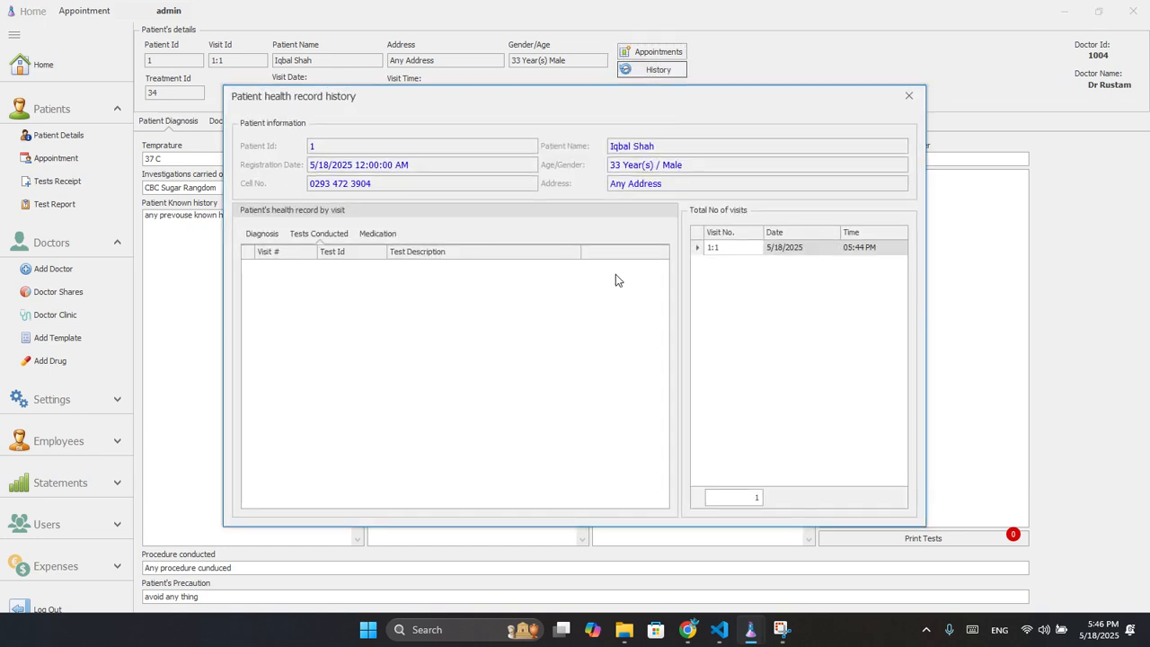
pyautogui.click(747, 251)
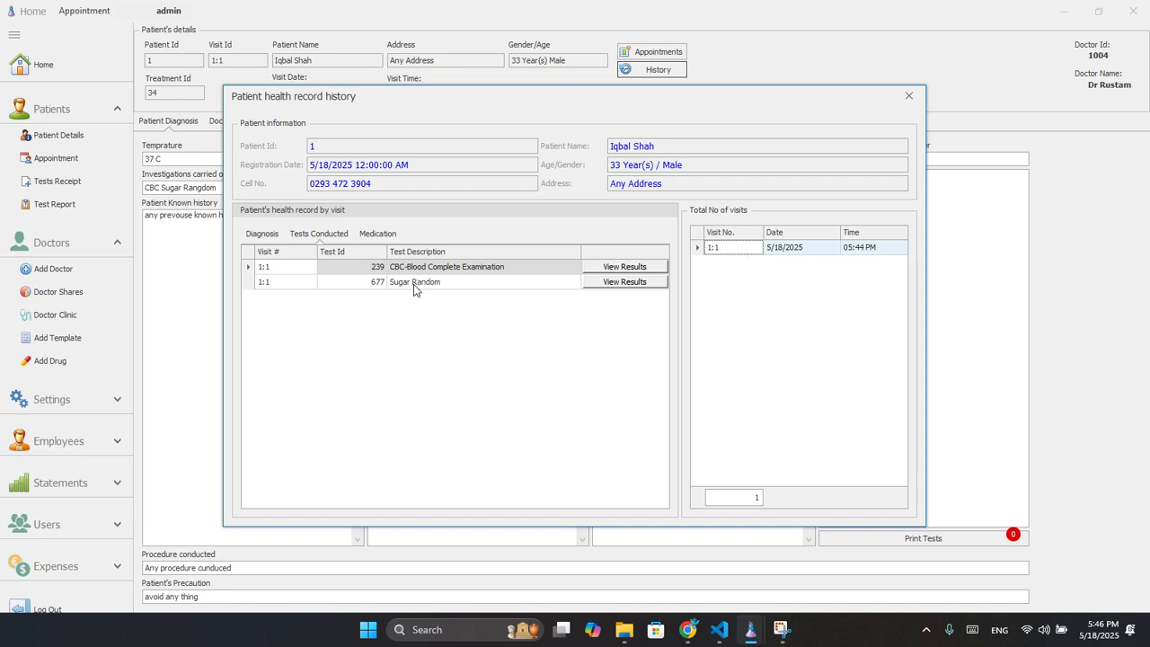
pyautogui.click(262, 234)
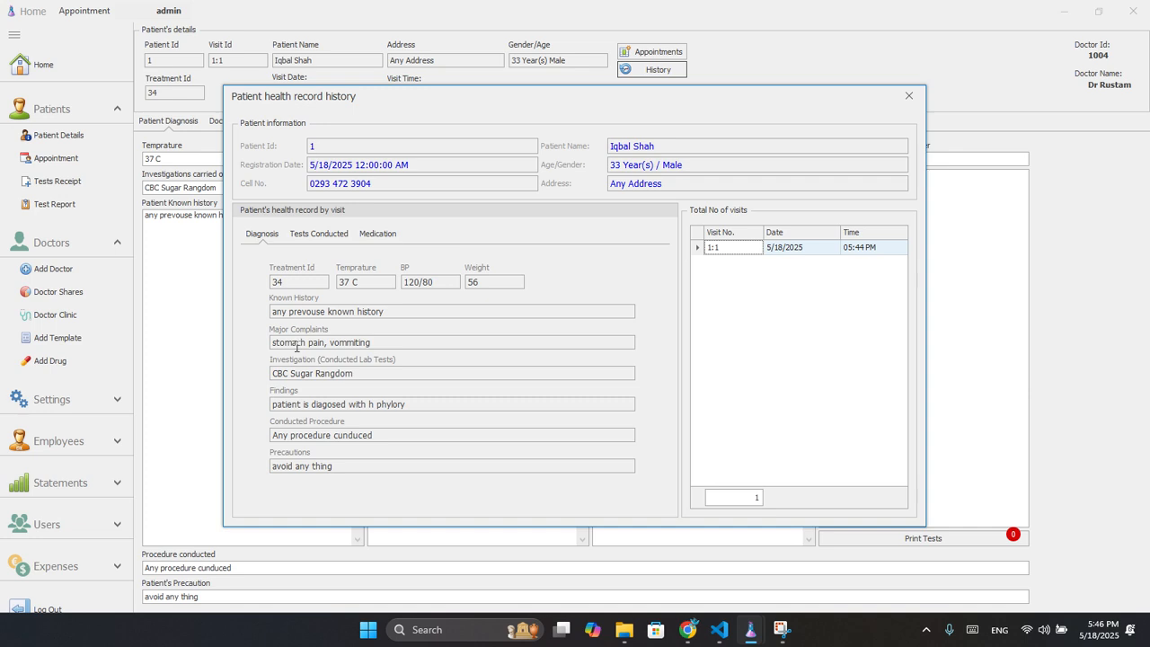
pyautogui.click(317, 236)
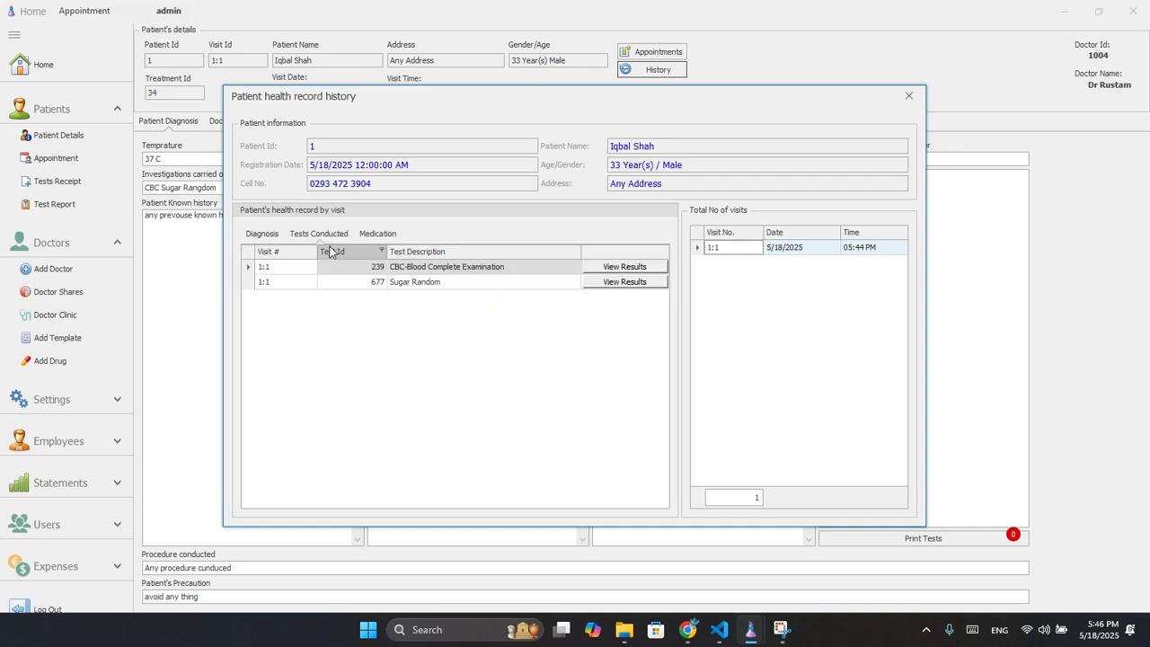
pyautogui.click(377, 235)
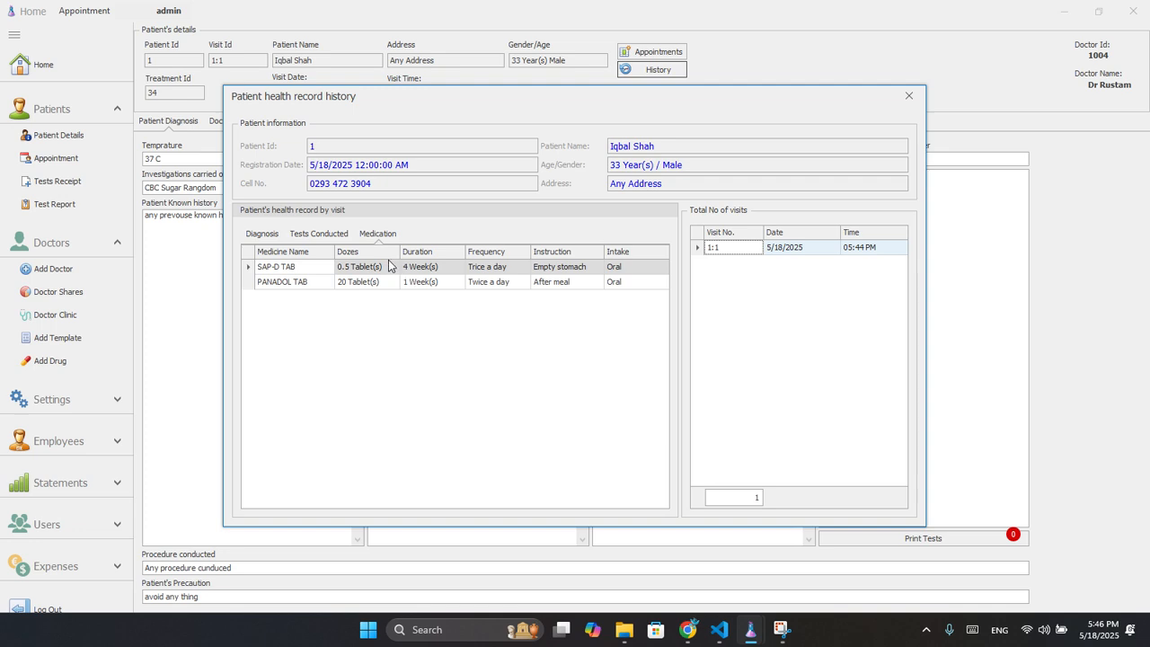
pyautogui.click(334, 237)
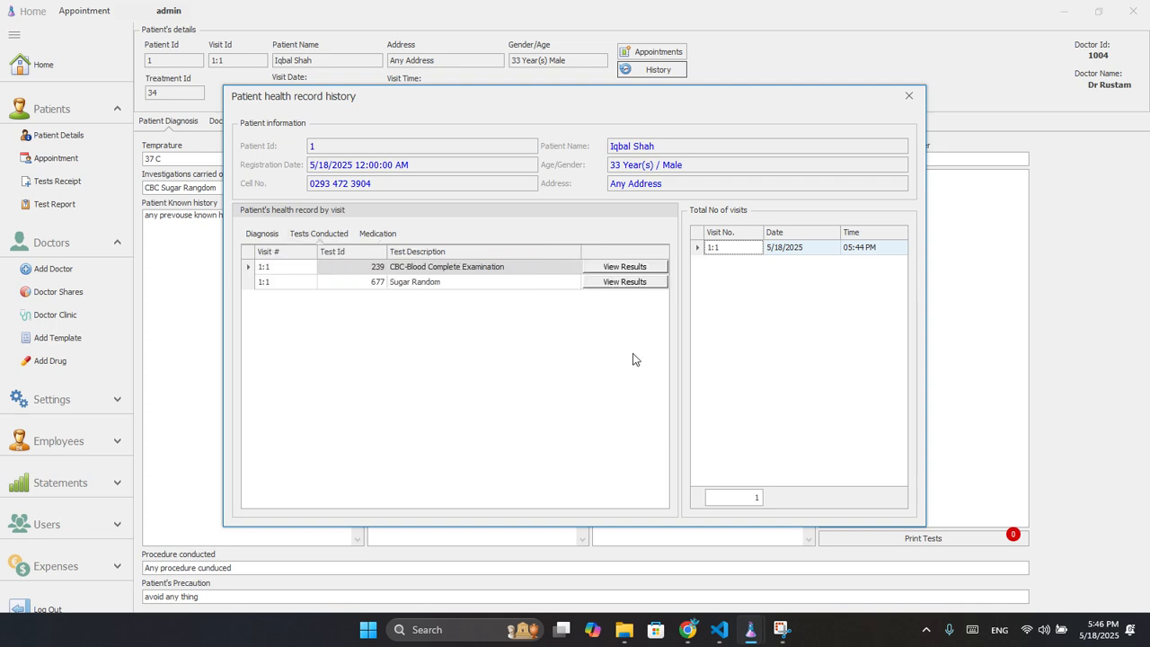
# View the CBC results report, close it, then close the health record history.
pyautogui.click(626, 267)
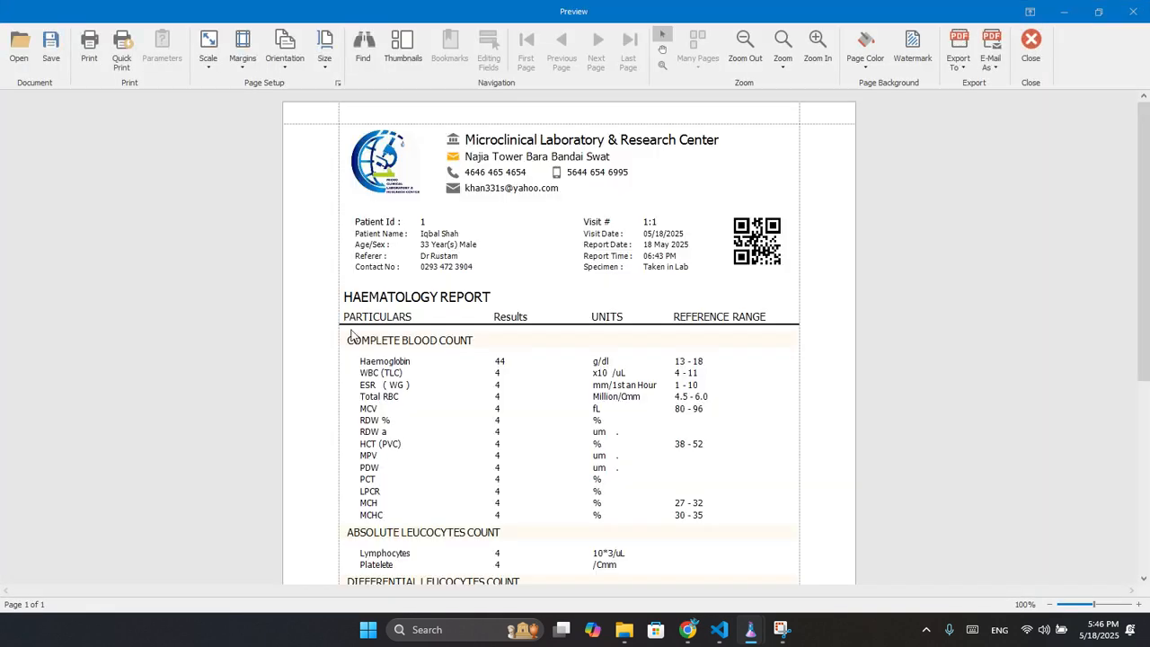
pyautogui.scroll(-4, 540, 247)
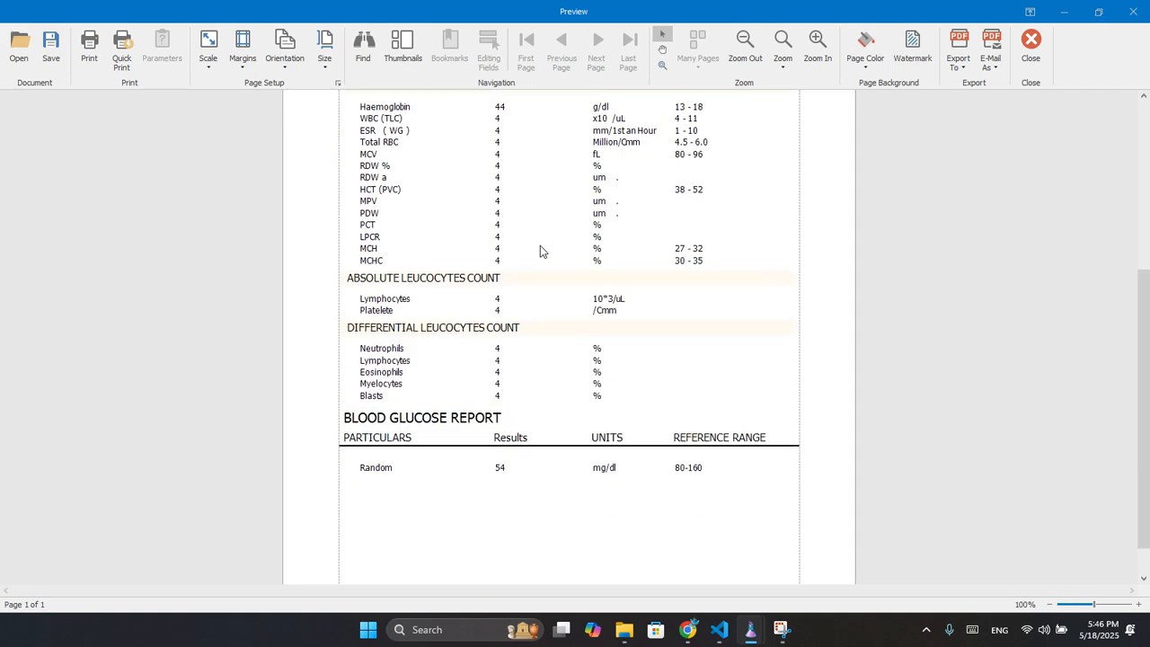
pyautogui.scroll(4, 540, 245)
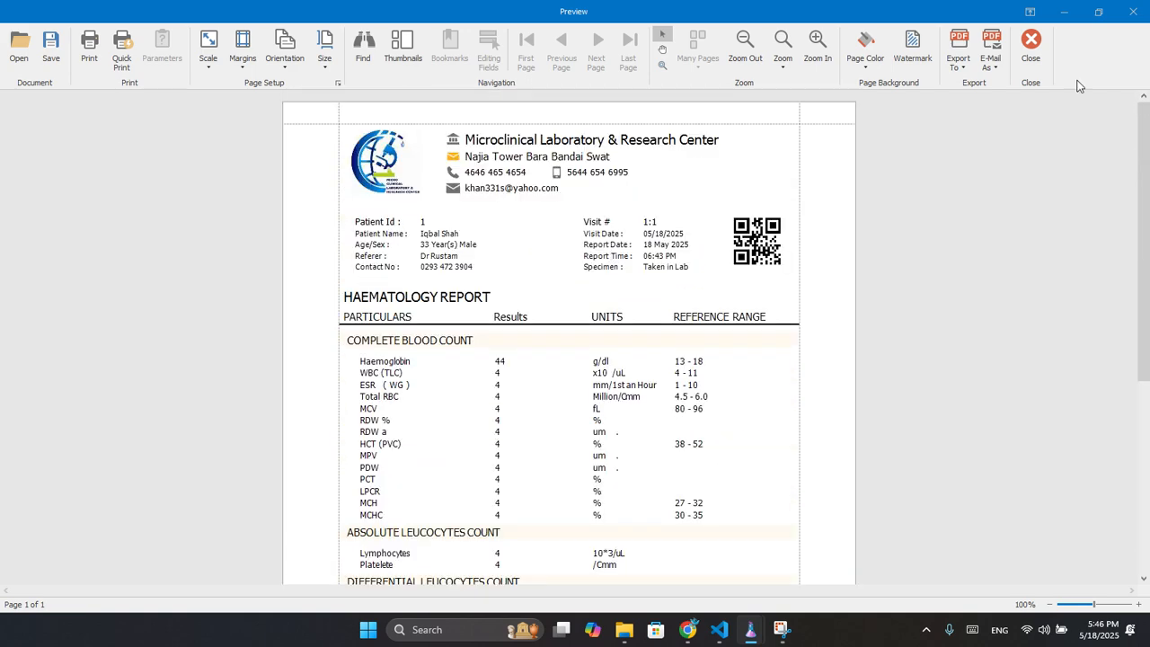
pyautogui.click(1030, 43)
pyautogui.click(908, 95)
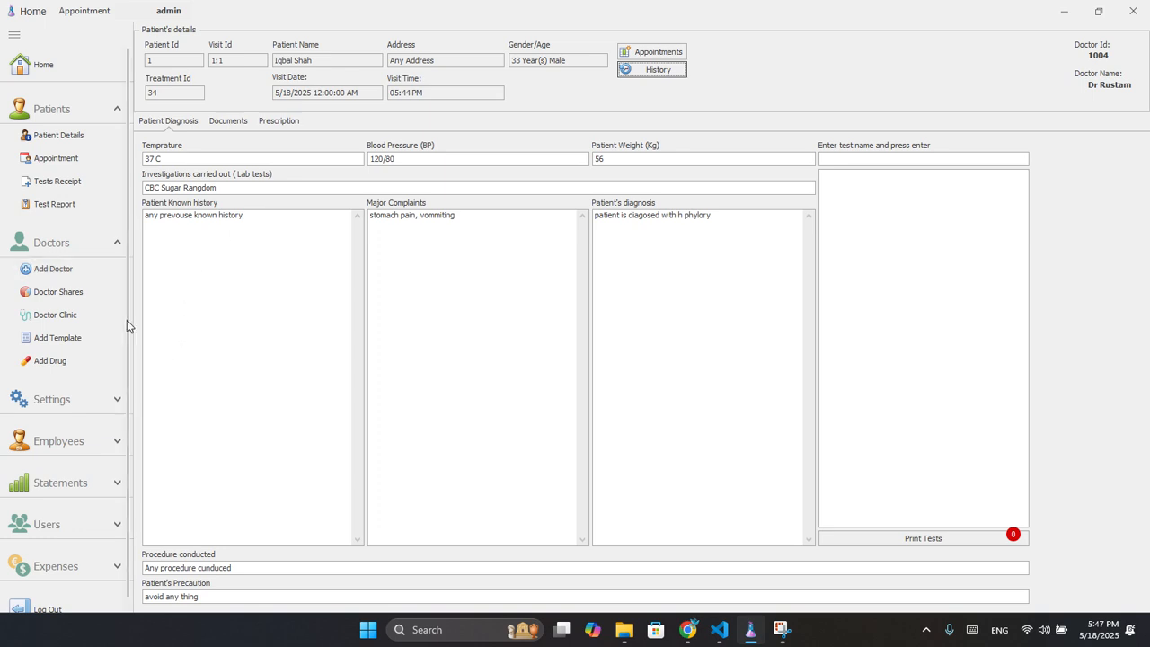
pyautogui.click(66, 165)
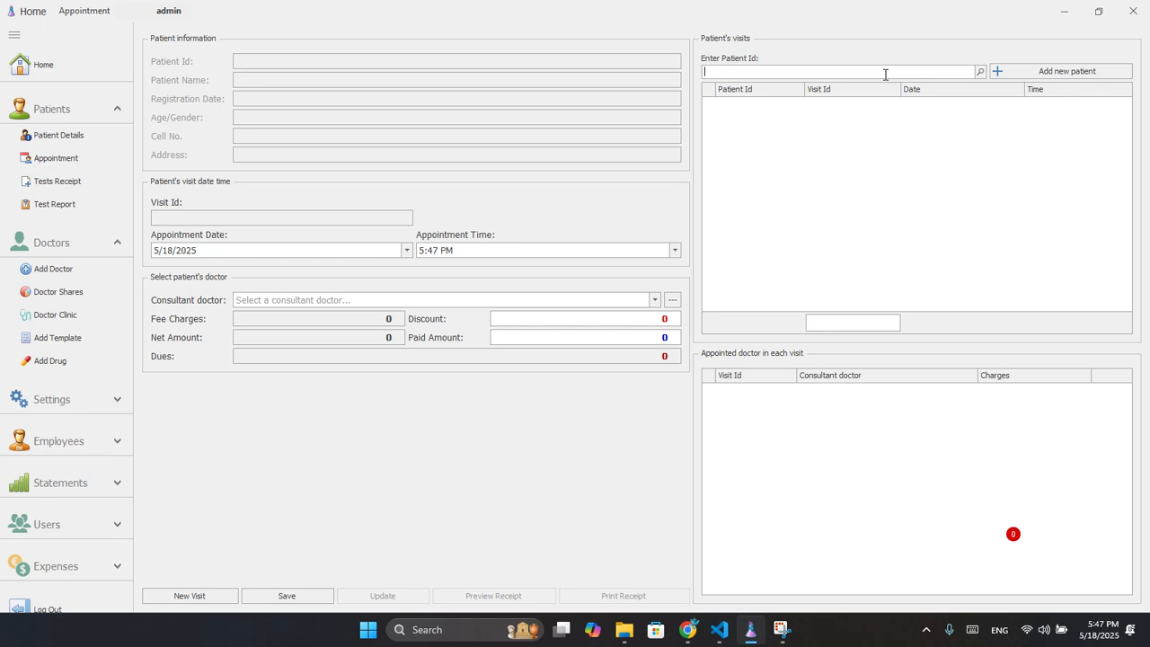
pyautogui.write('1')
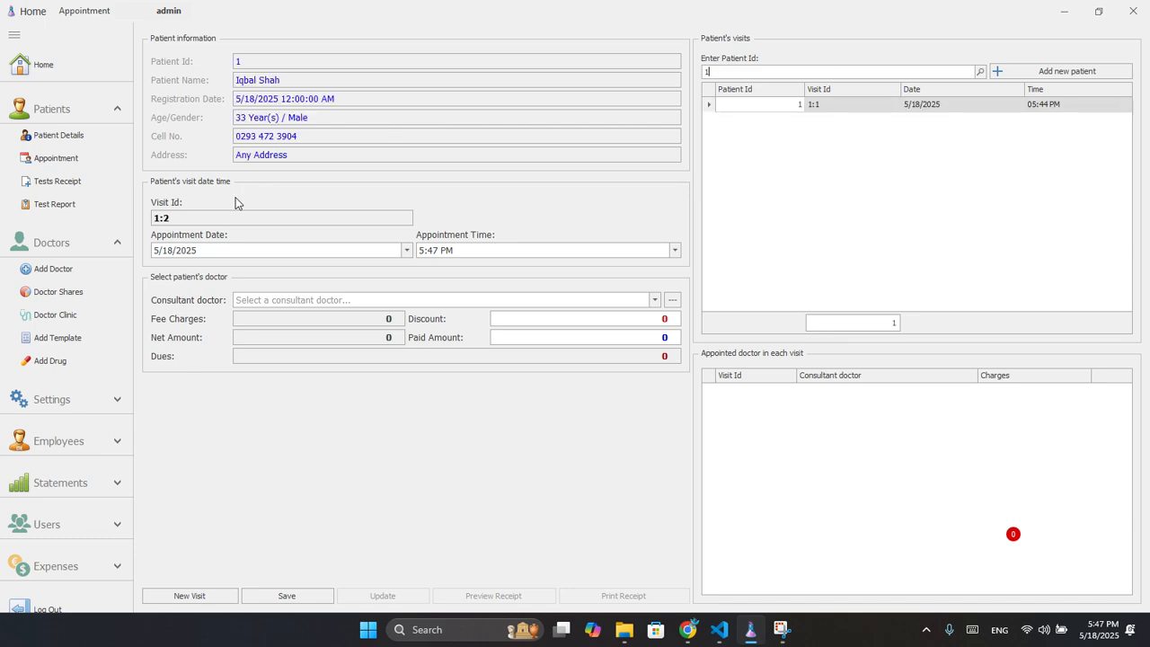
pyautogui.doubleClick(164, 220)
pyautogui.click(654, 300)
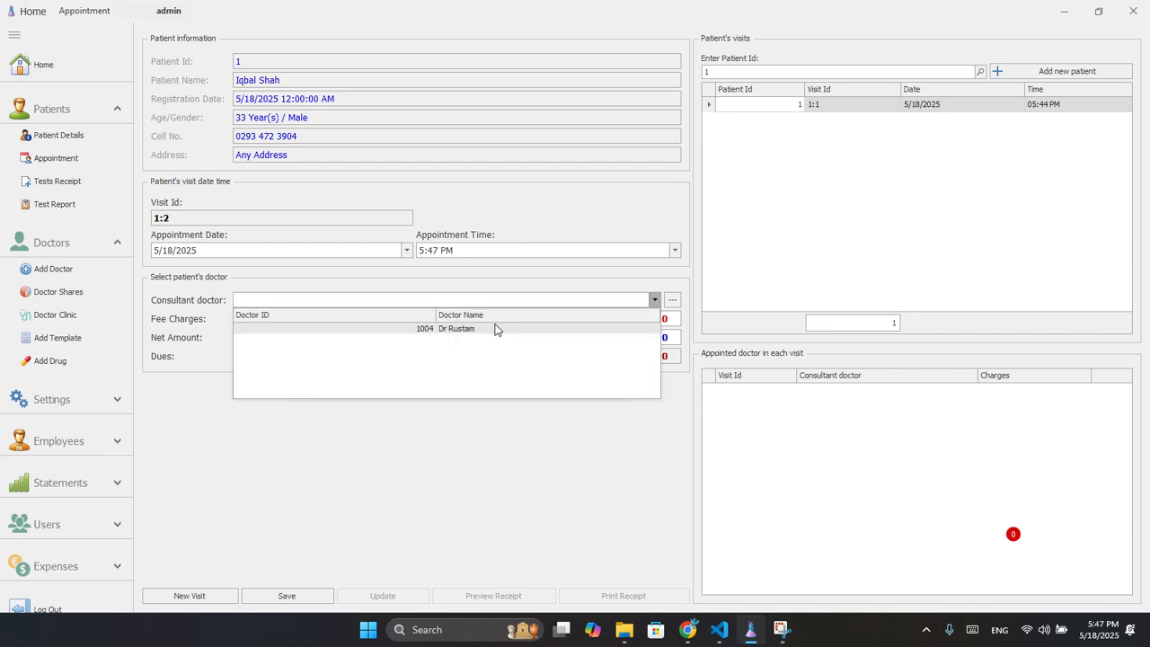
pyautogui.click(165, 220)
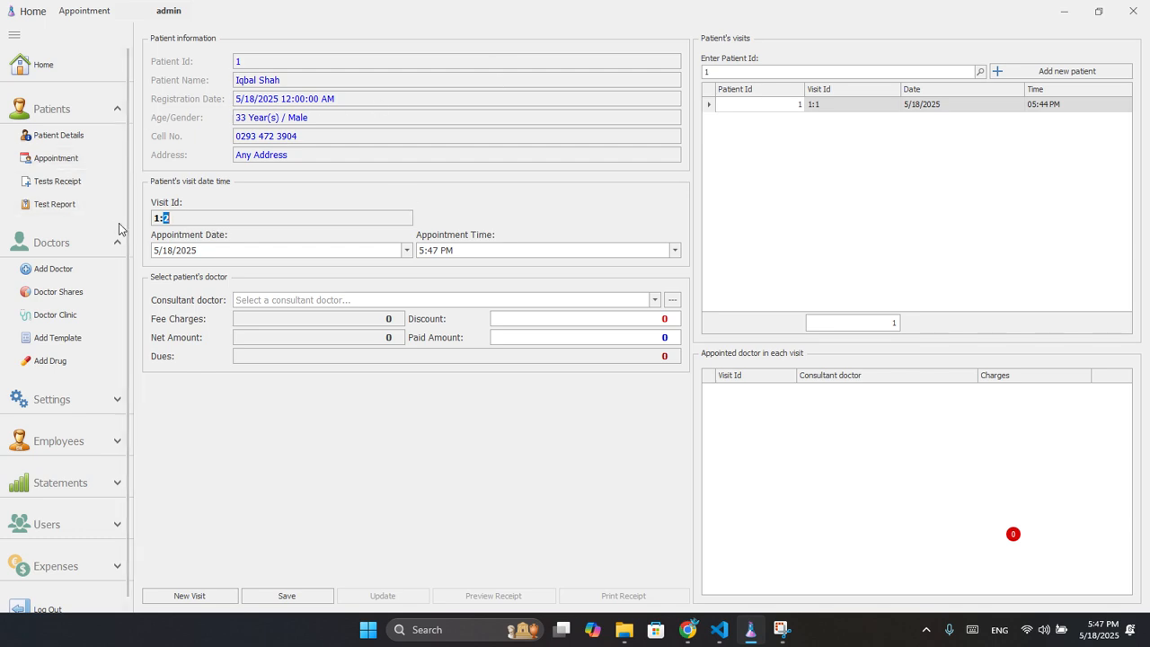
# Open the Add Template and Add Drug pages from the sidebar.
pyautogui.click(72, 111)
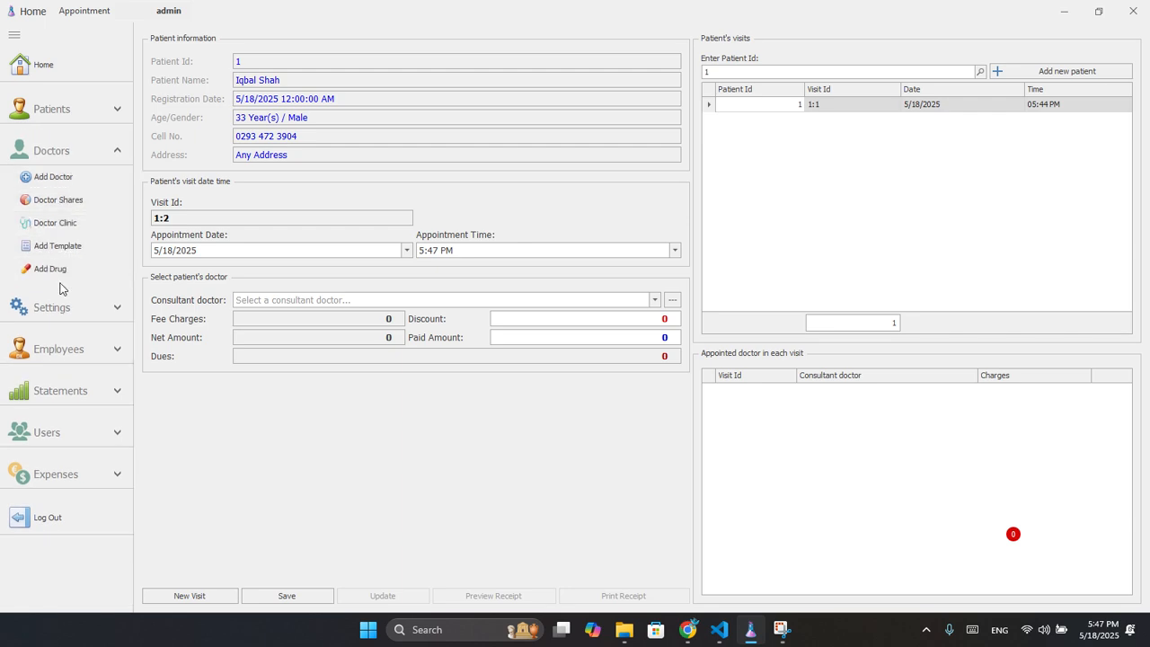
pyautogui.click(57, 251)
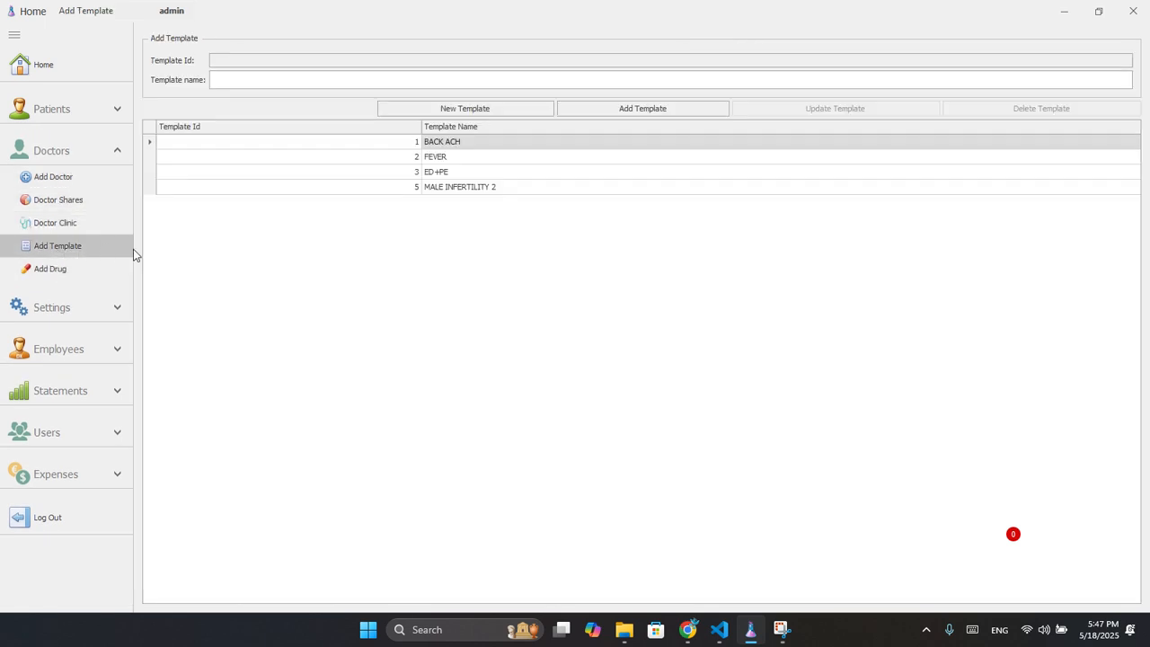
pyautogui.click(64, 272)
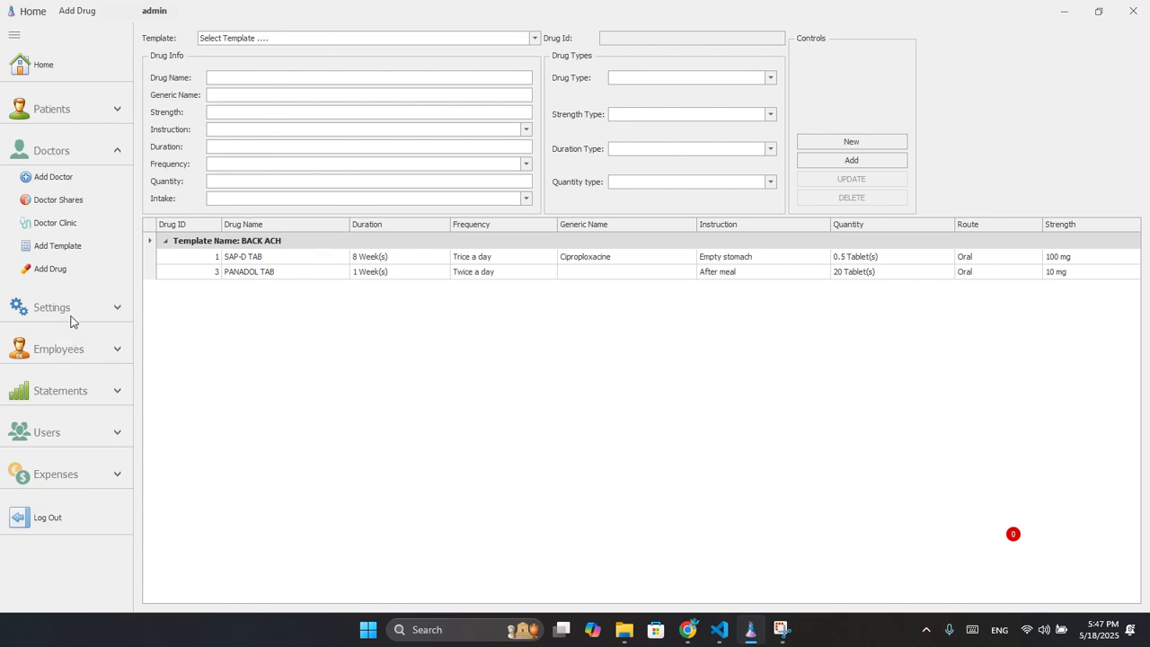
# Look at the Add Employee and Salary Payment forms, then open Settings > Company Profile.
pyautogui.click(75, 351)
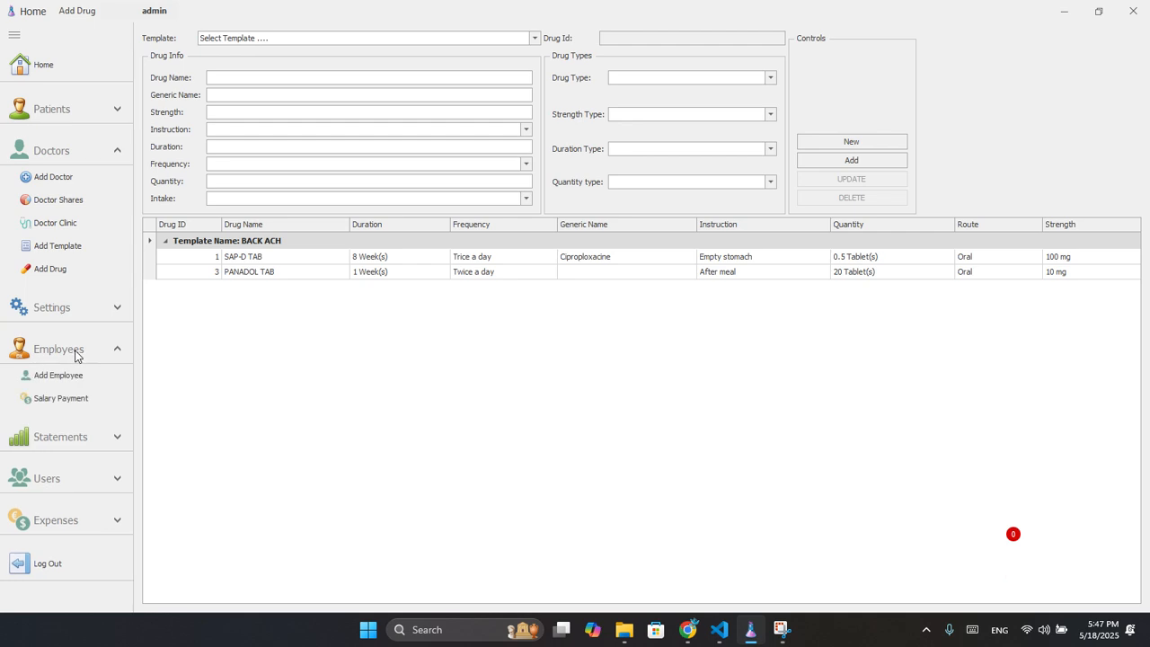
pyautogui.click(67, 376)
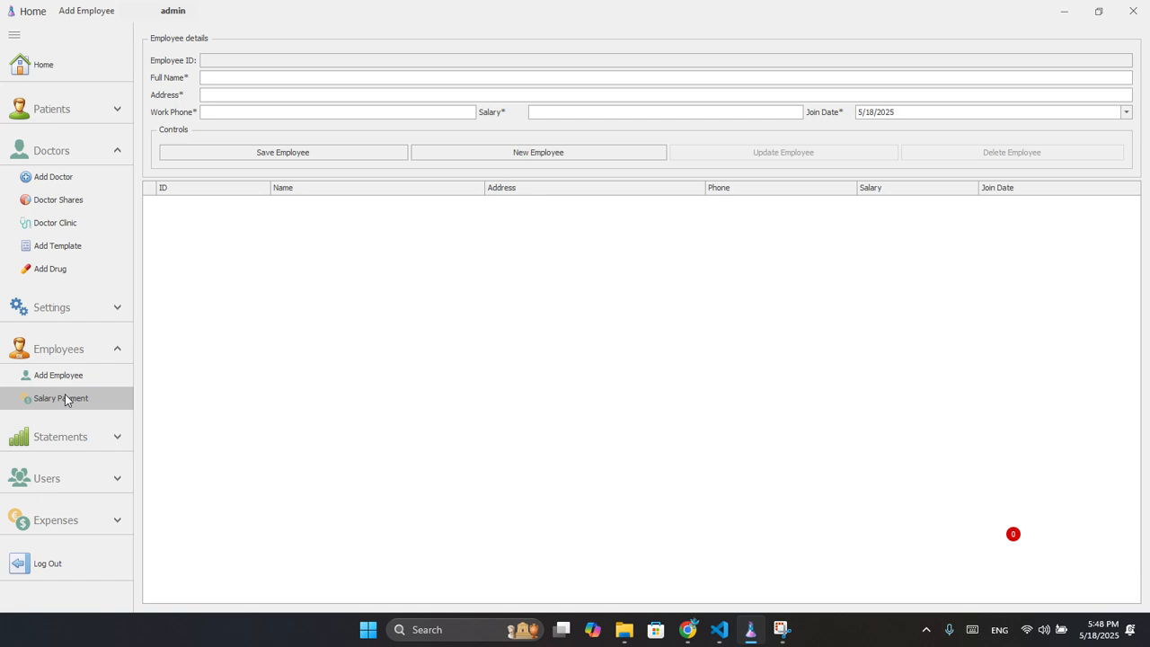
pyautogui.click(64, 400)
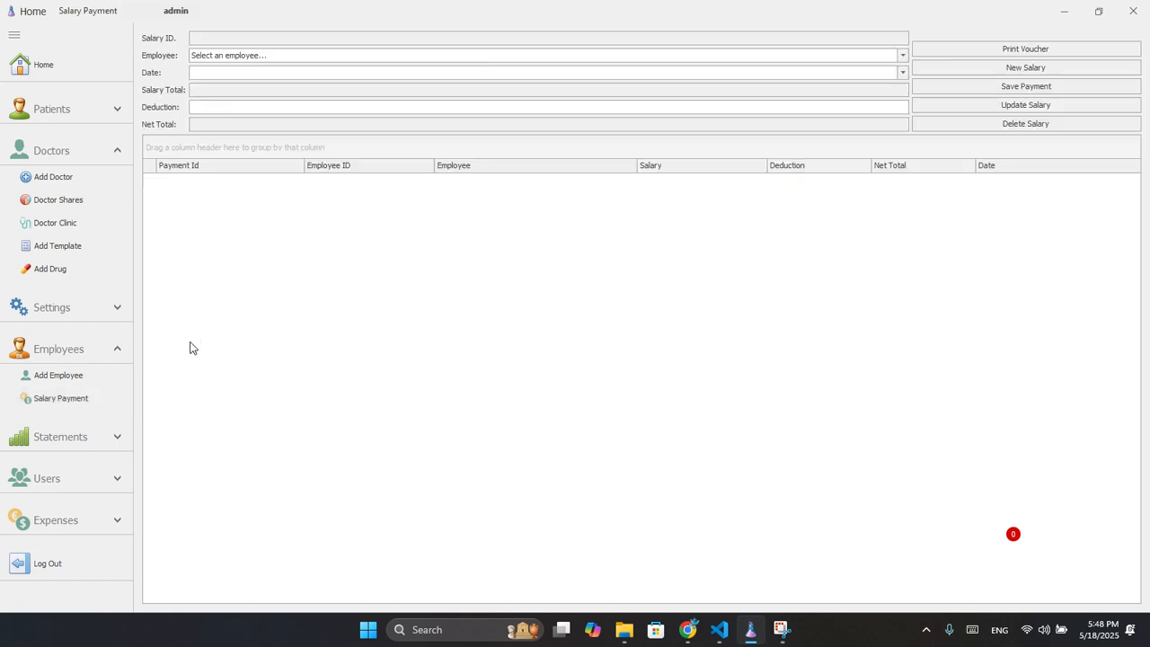
pyautogui.click(84, 346)
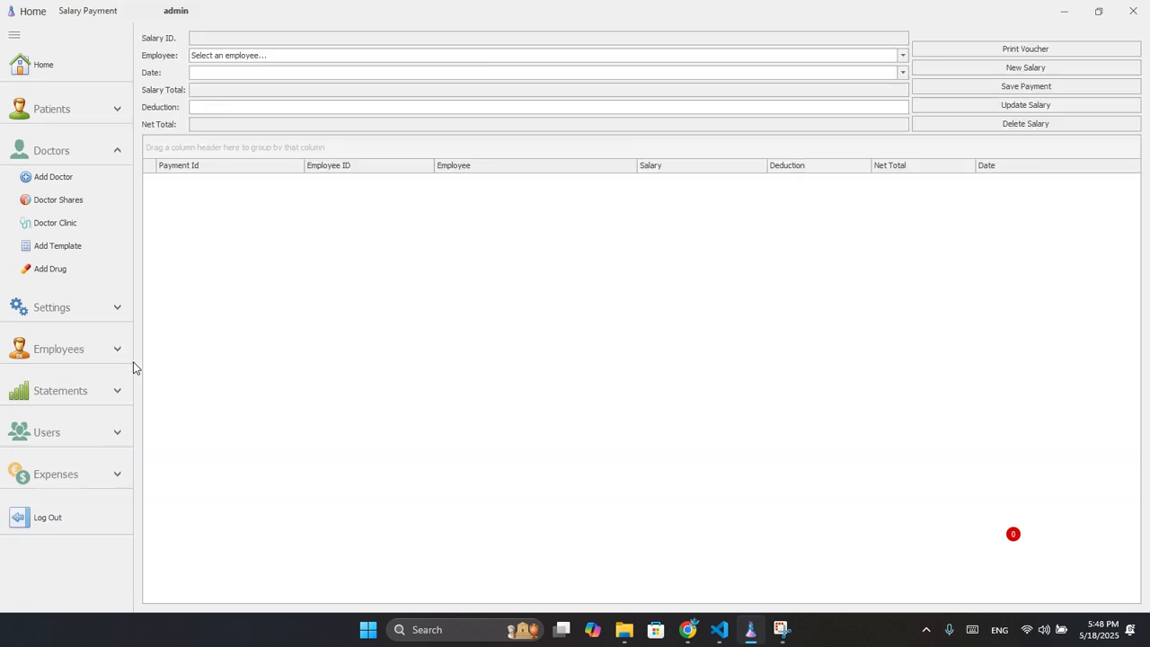
pyautogui.click(79, 312)
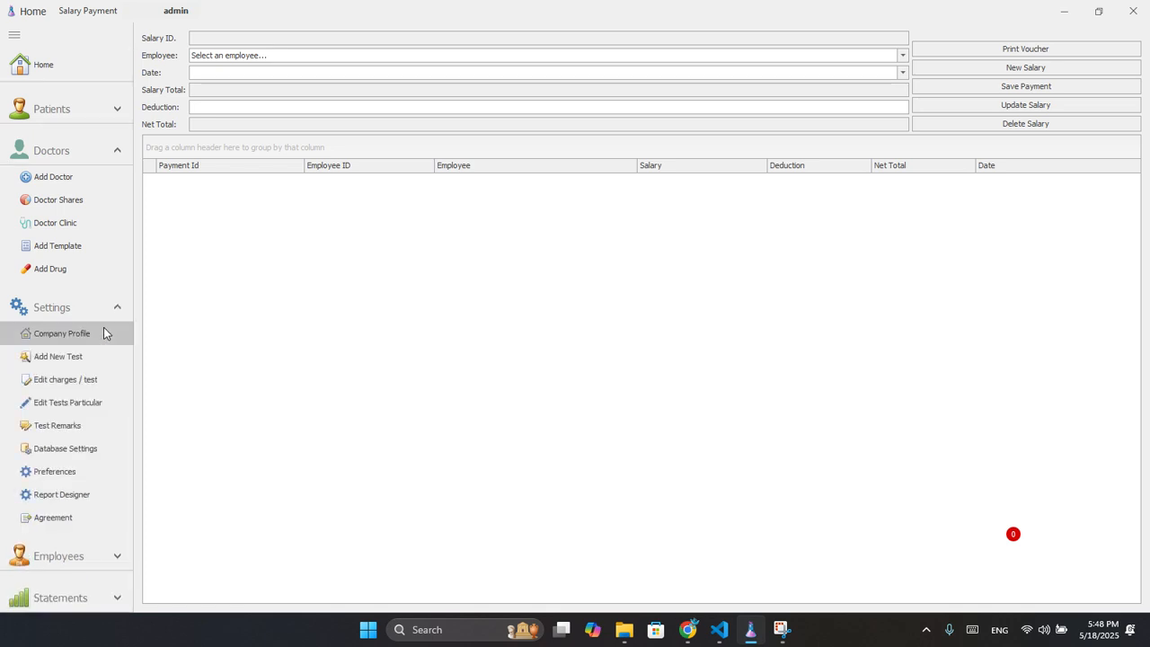
pyautogui.click(49, 341)
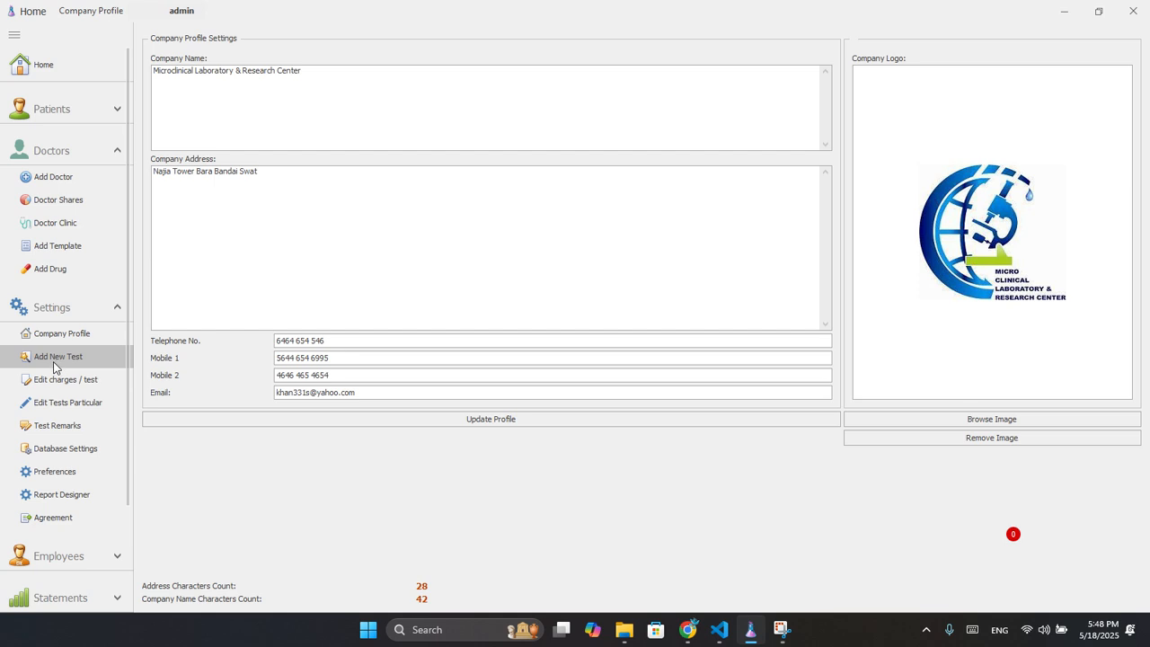
# Look over the Test Remarks window, then bring up the report and receipt printing preferences.
pyautogui.click(56, 426)
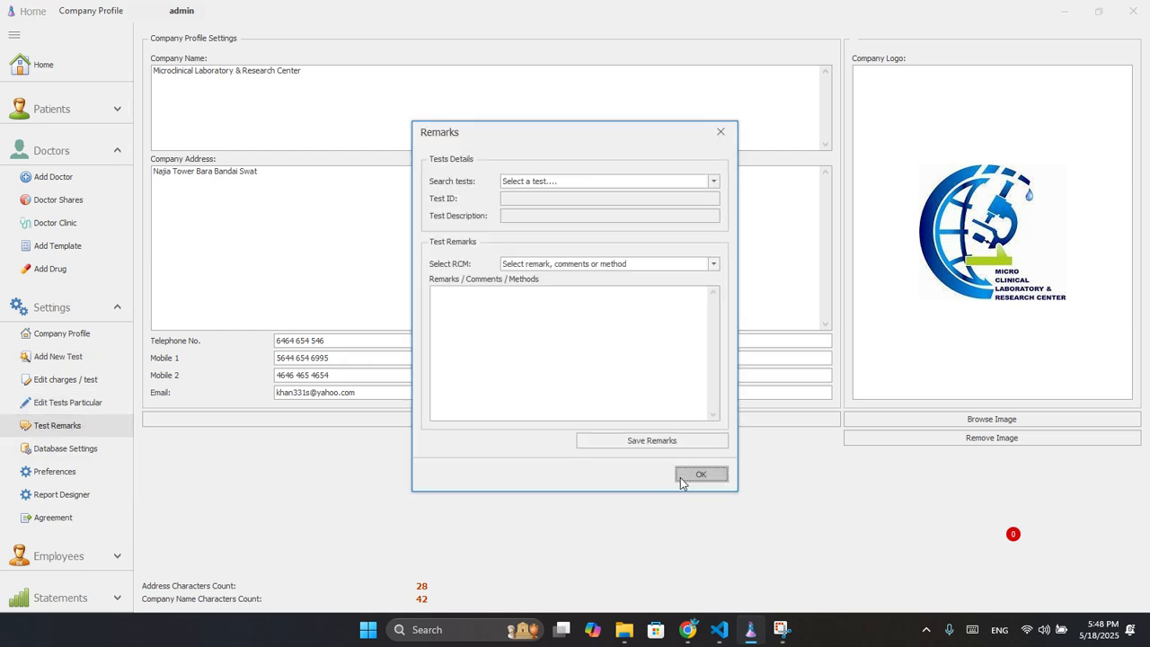
pyautogui.click(721, 133)
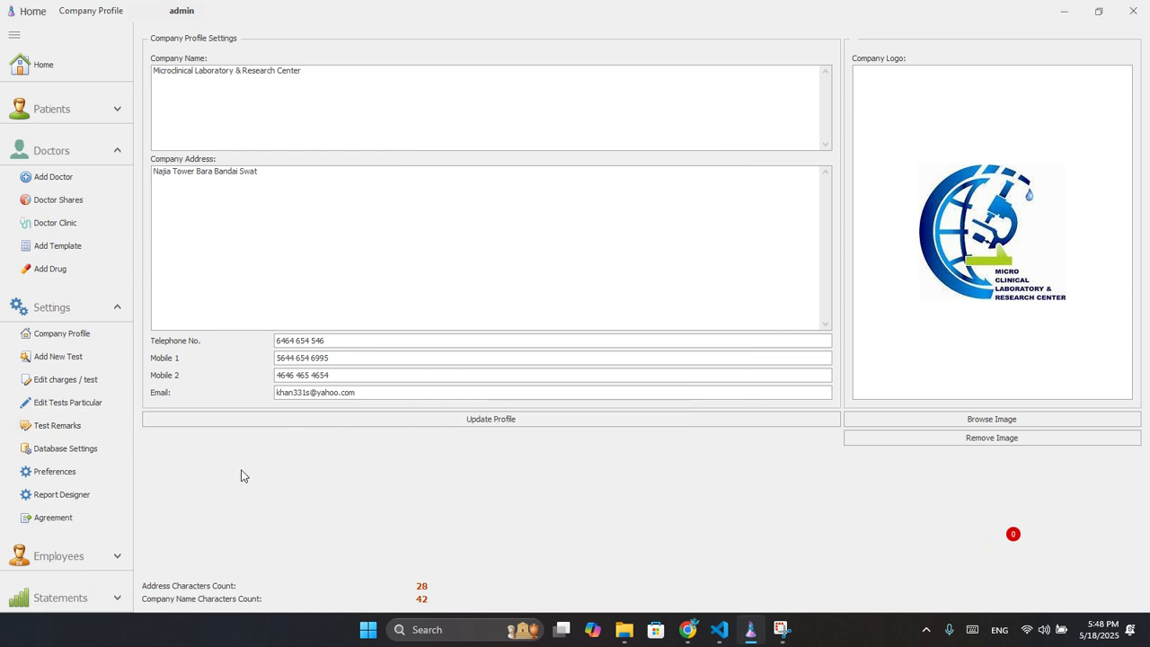
pyautogui.click(71, 478)
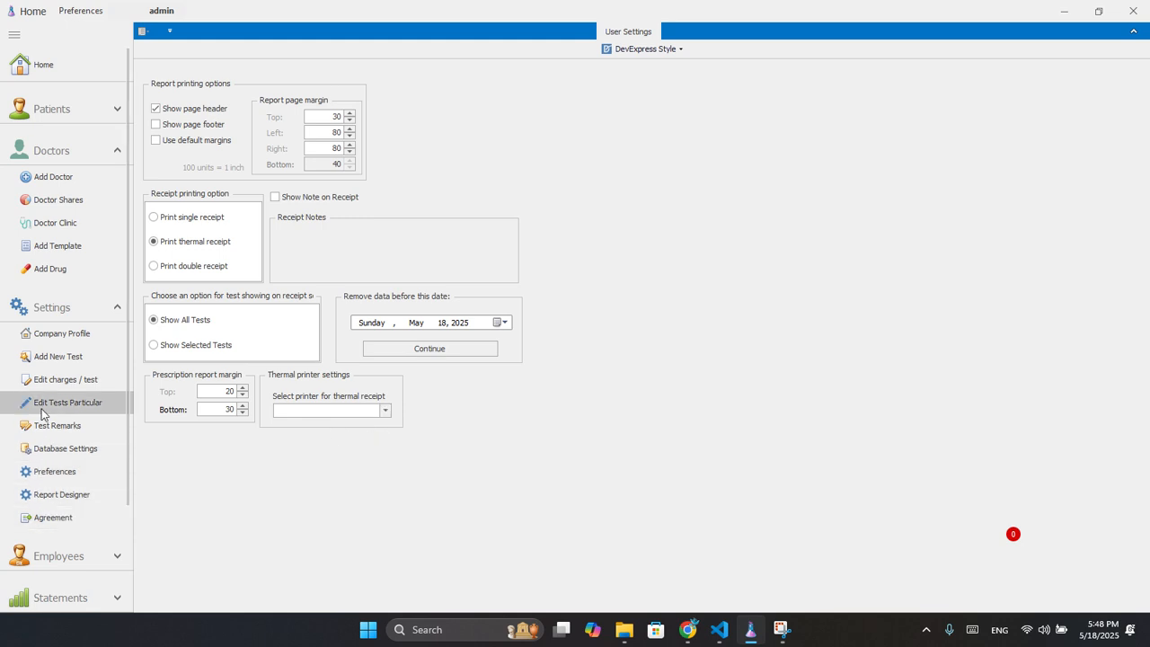
# Show the Basic Statement for May 2025: one patient visit totalling 1400, fully paid.
pyautogui.click(86, 314)
pyautogui.click(73, 391)
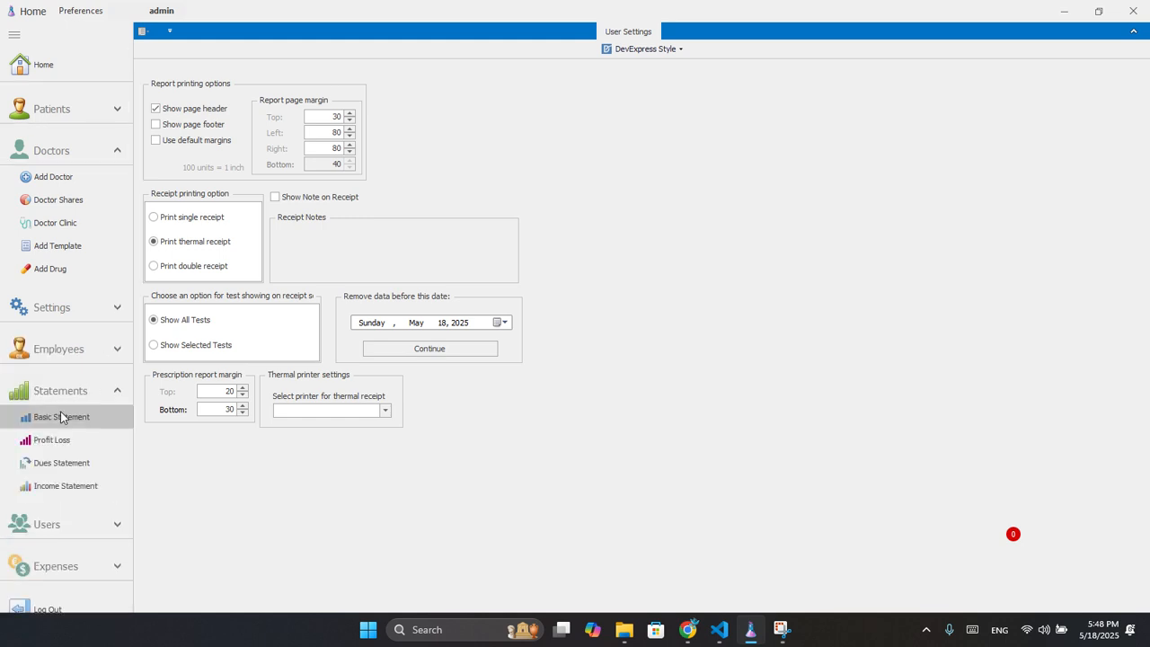
pyautogui.click(61, 417)
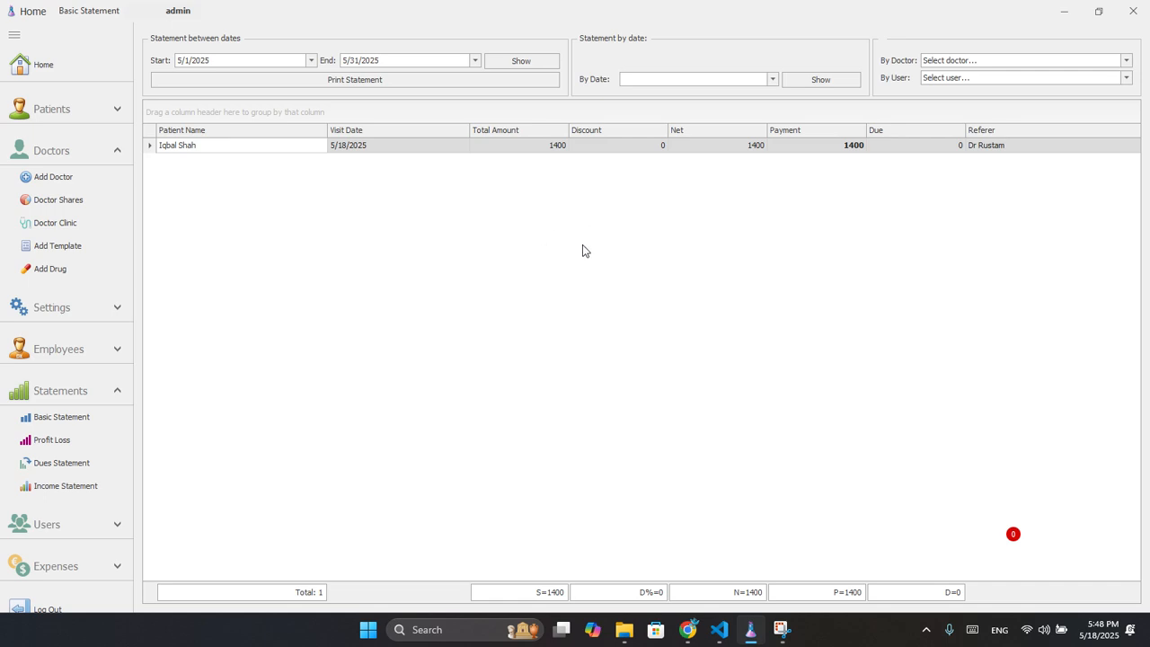
pyautogui.click(400, 83)
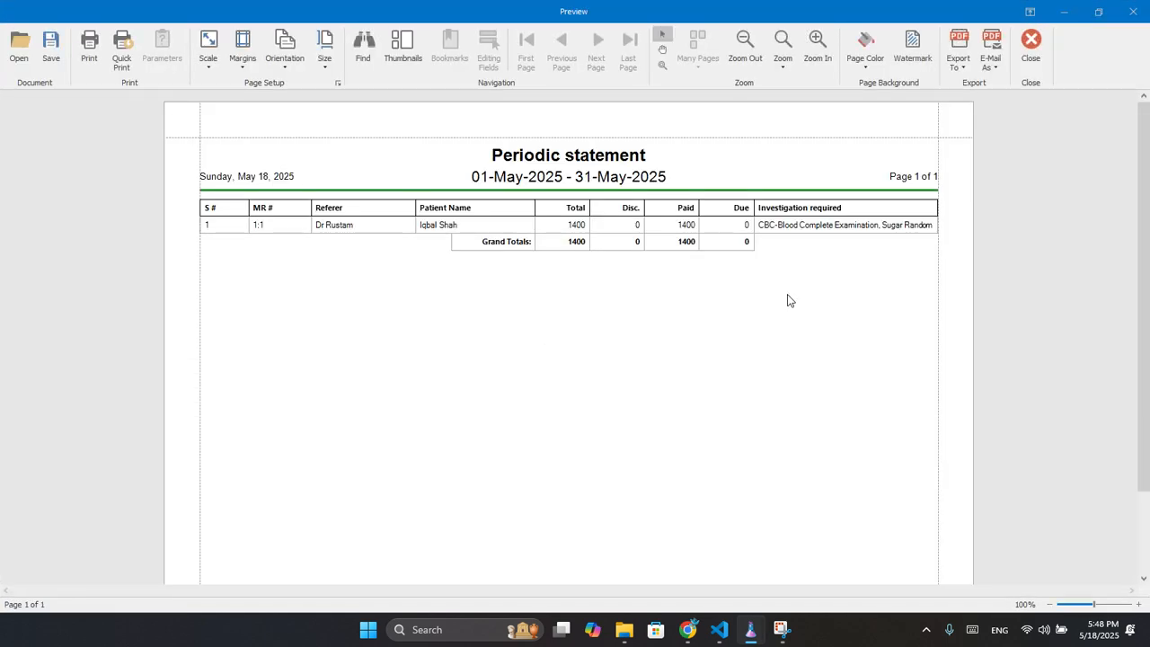
pyautogui.click(1030, 45)
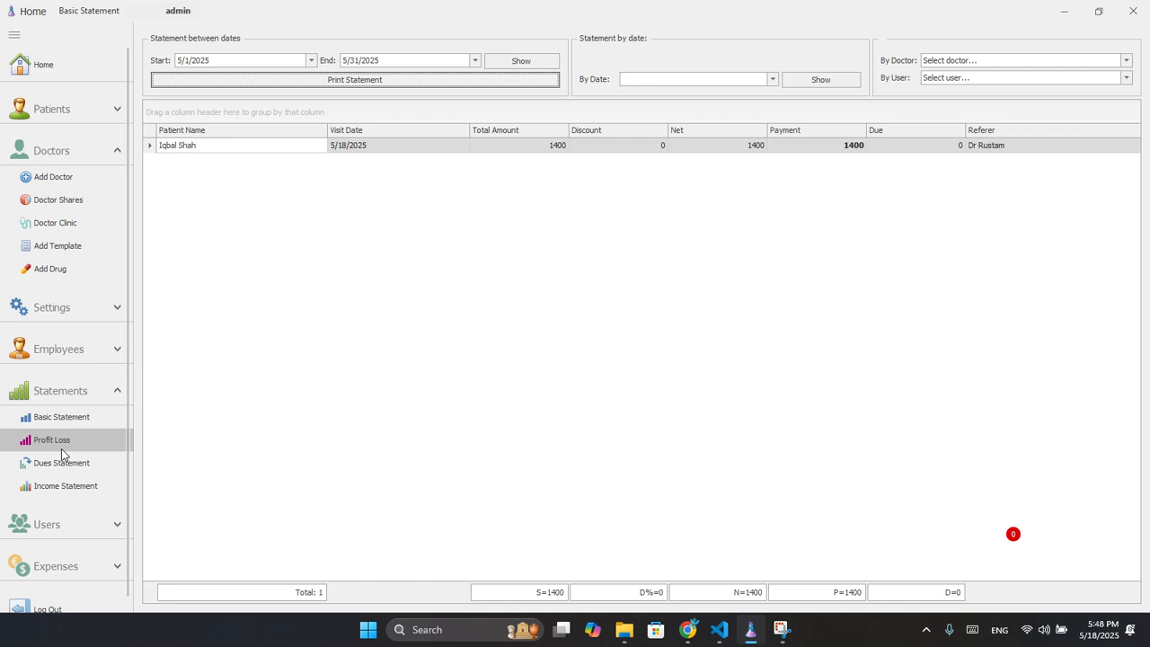
pyautogui.click(54, 523)
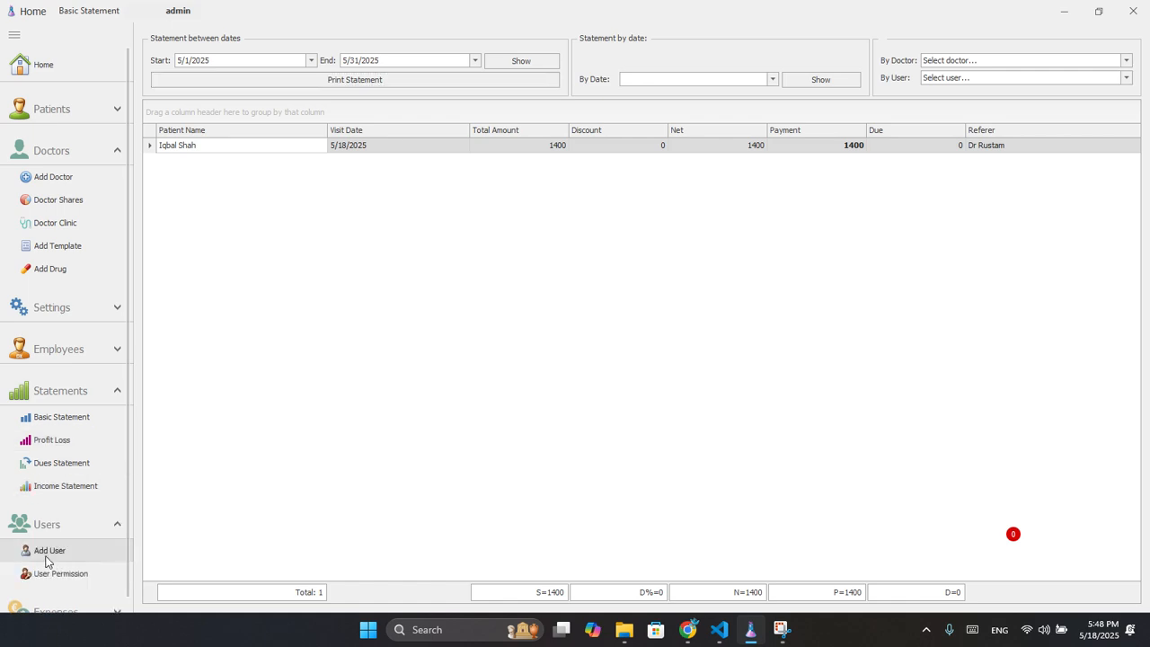
# Check the user list, then view the Receptionist role's banned controls under User Permission.
pyautogui.click(47, 560)
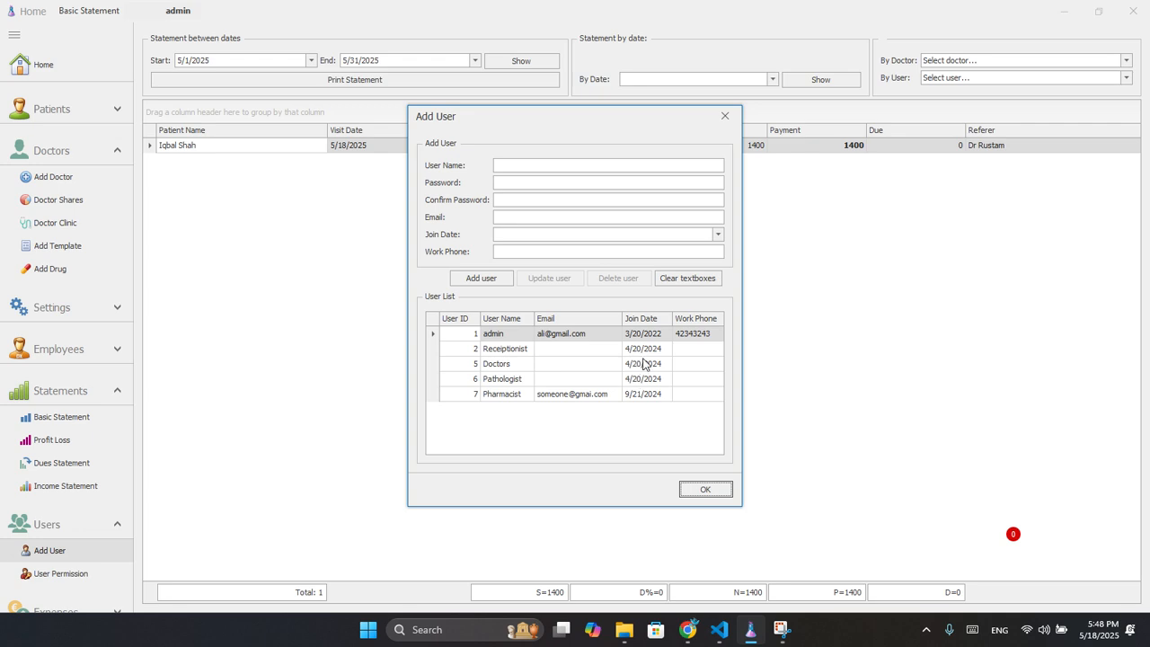
pyautogui.click(706, 488)
pyautogui.click(65, 575)
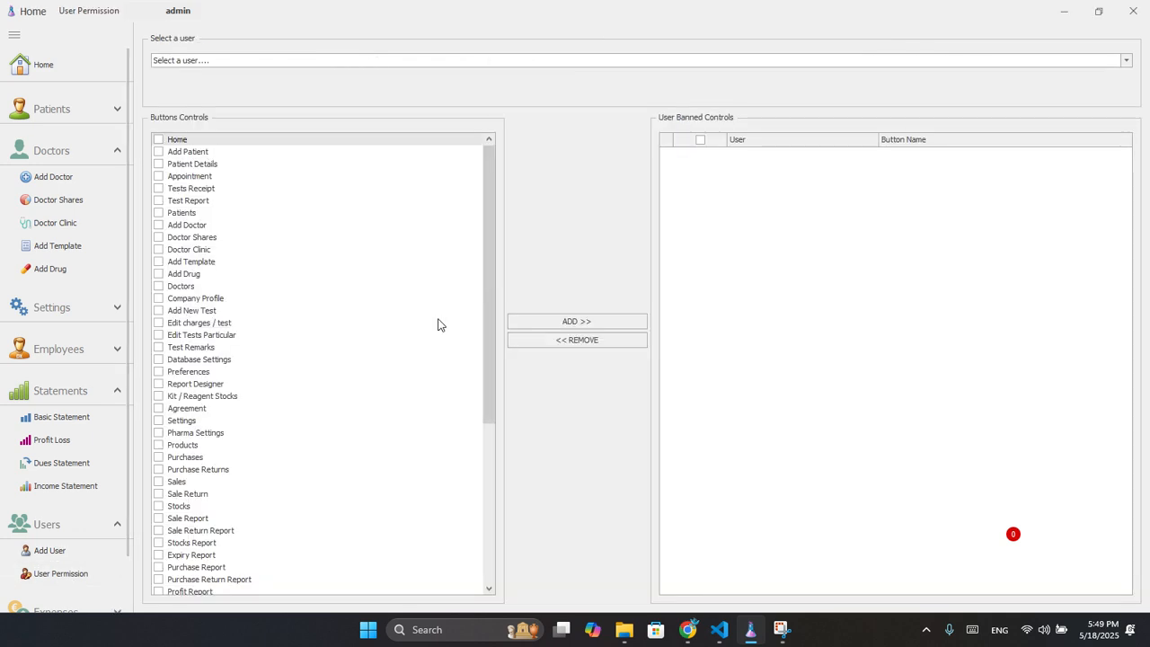
pyautogui.click(819, 62)
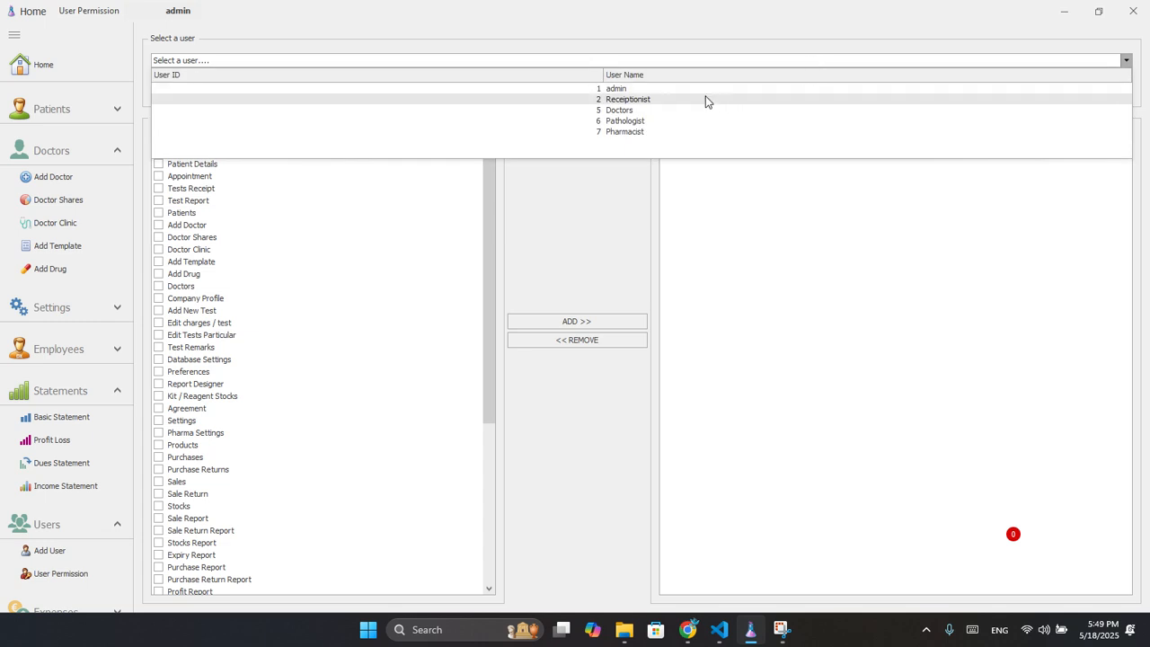
pyautogui.click(705, 97)
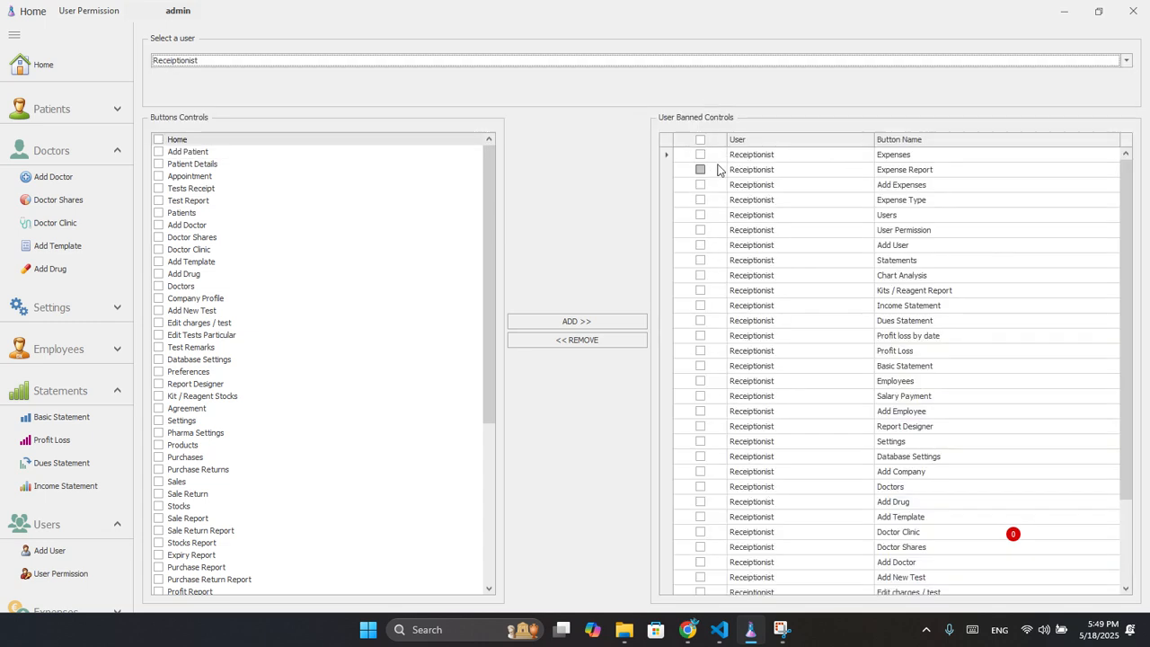
pyautogui.scroll(-2, 703, 349)
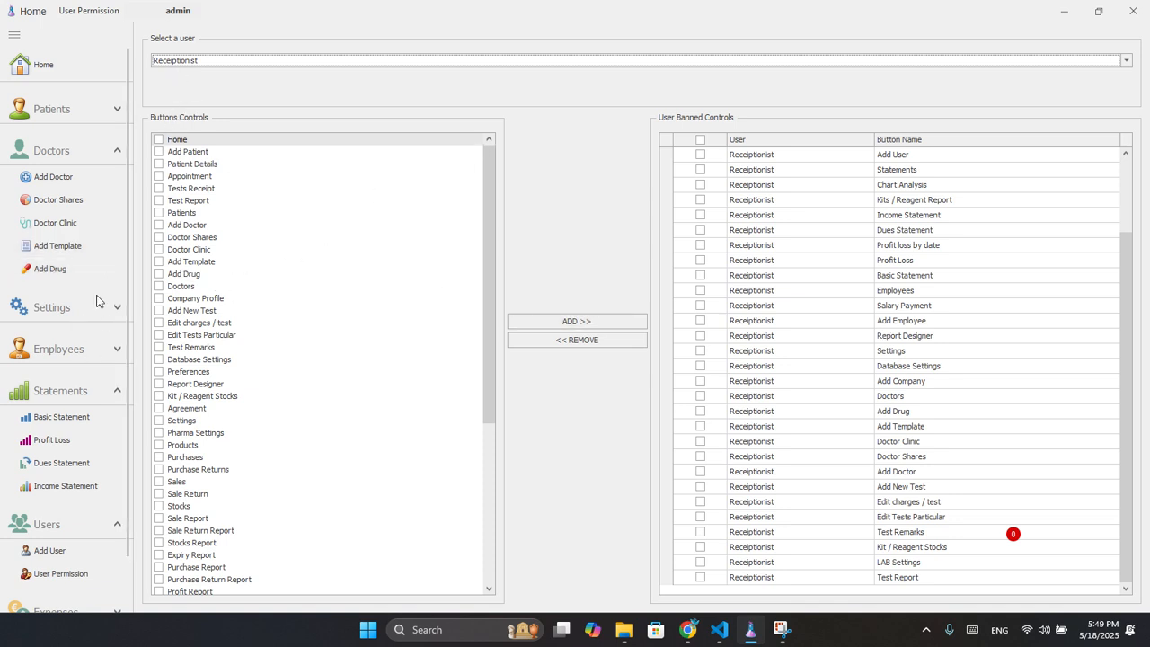
# Under Expenses, review the Expense Type list, then bring up the empty Add Expenses form.
pyautogui.click(89, 154)
pyautogui.click(81, 119)
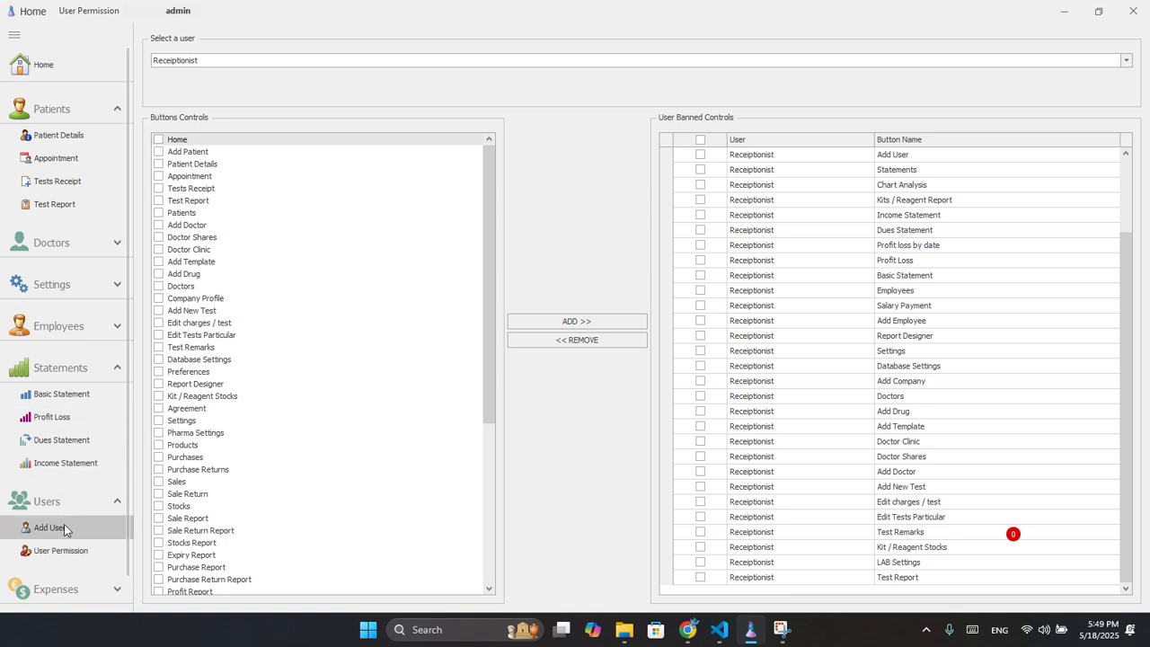
pyautogui.click(69, 593)
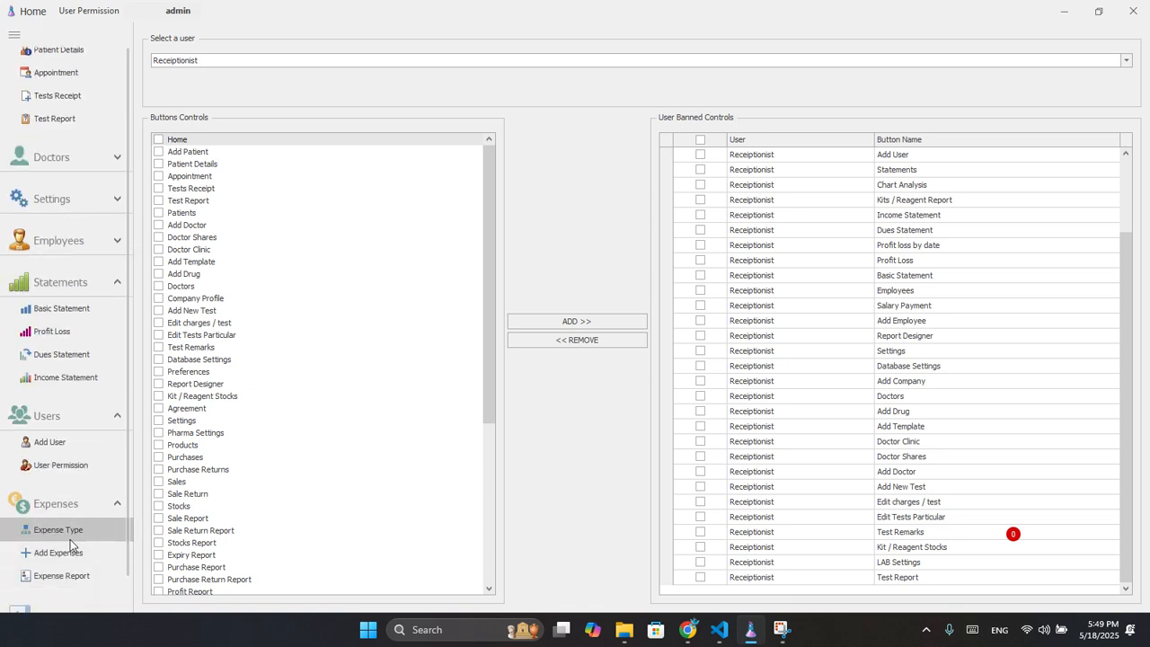
pyautogui.click(71, 537)
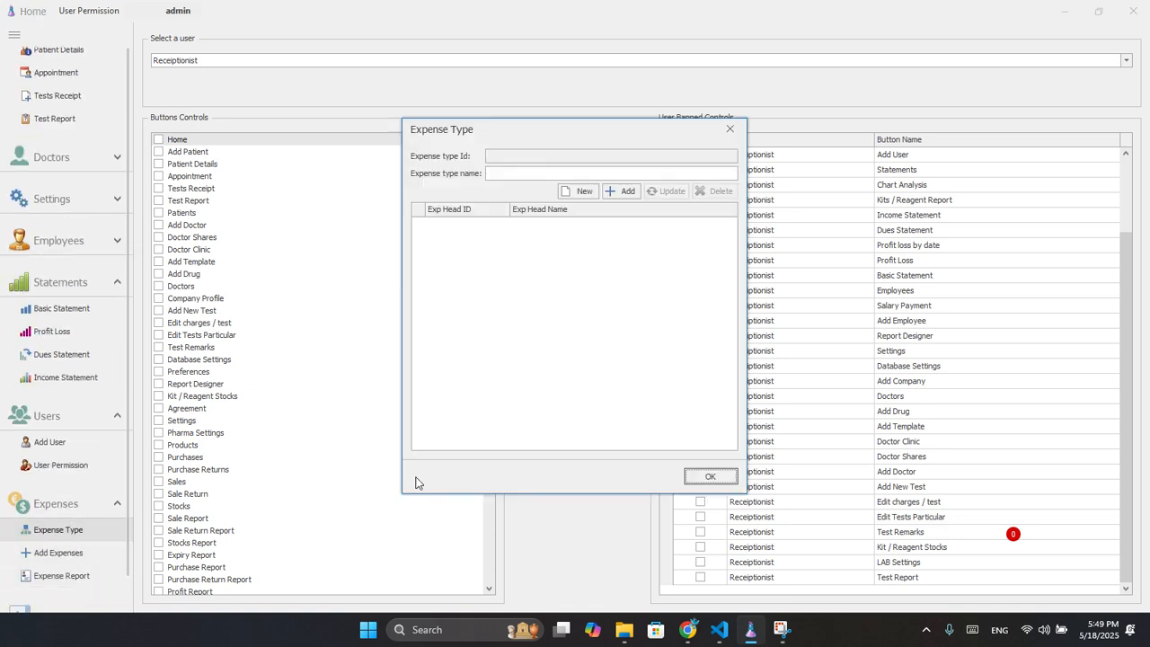
pyautogui.click(700, 476)
pyautogui.click(47, 554)
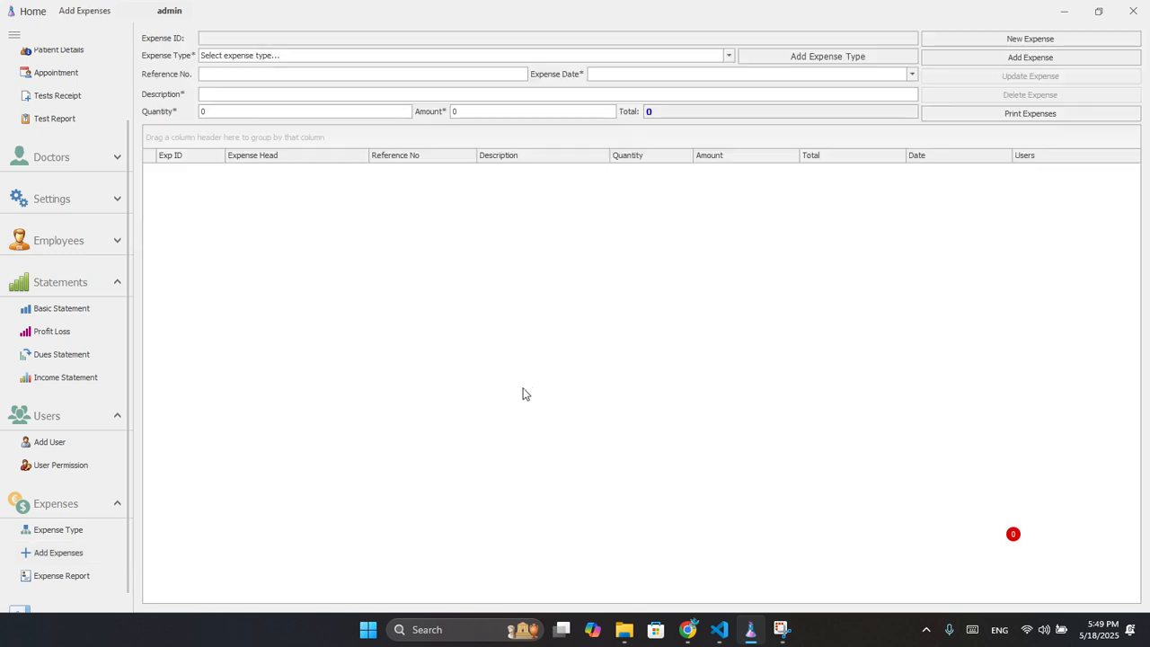